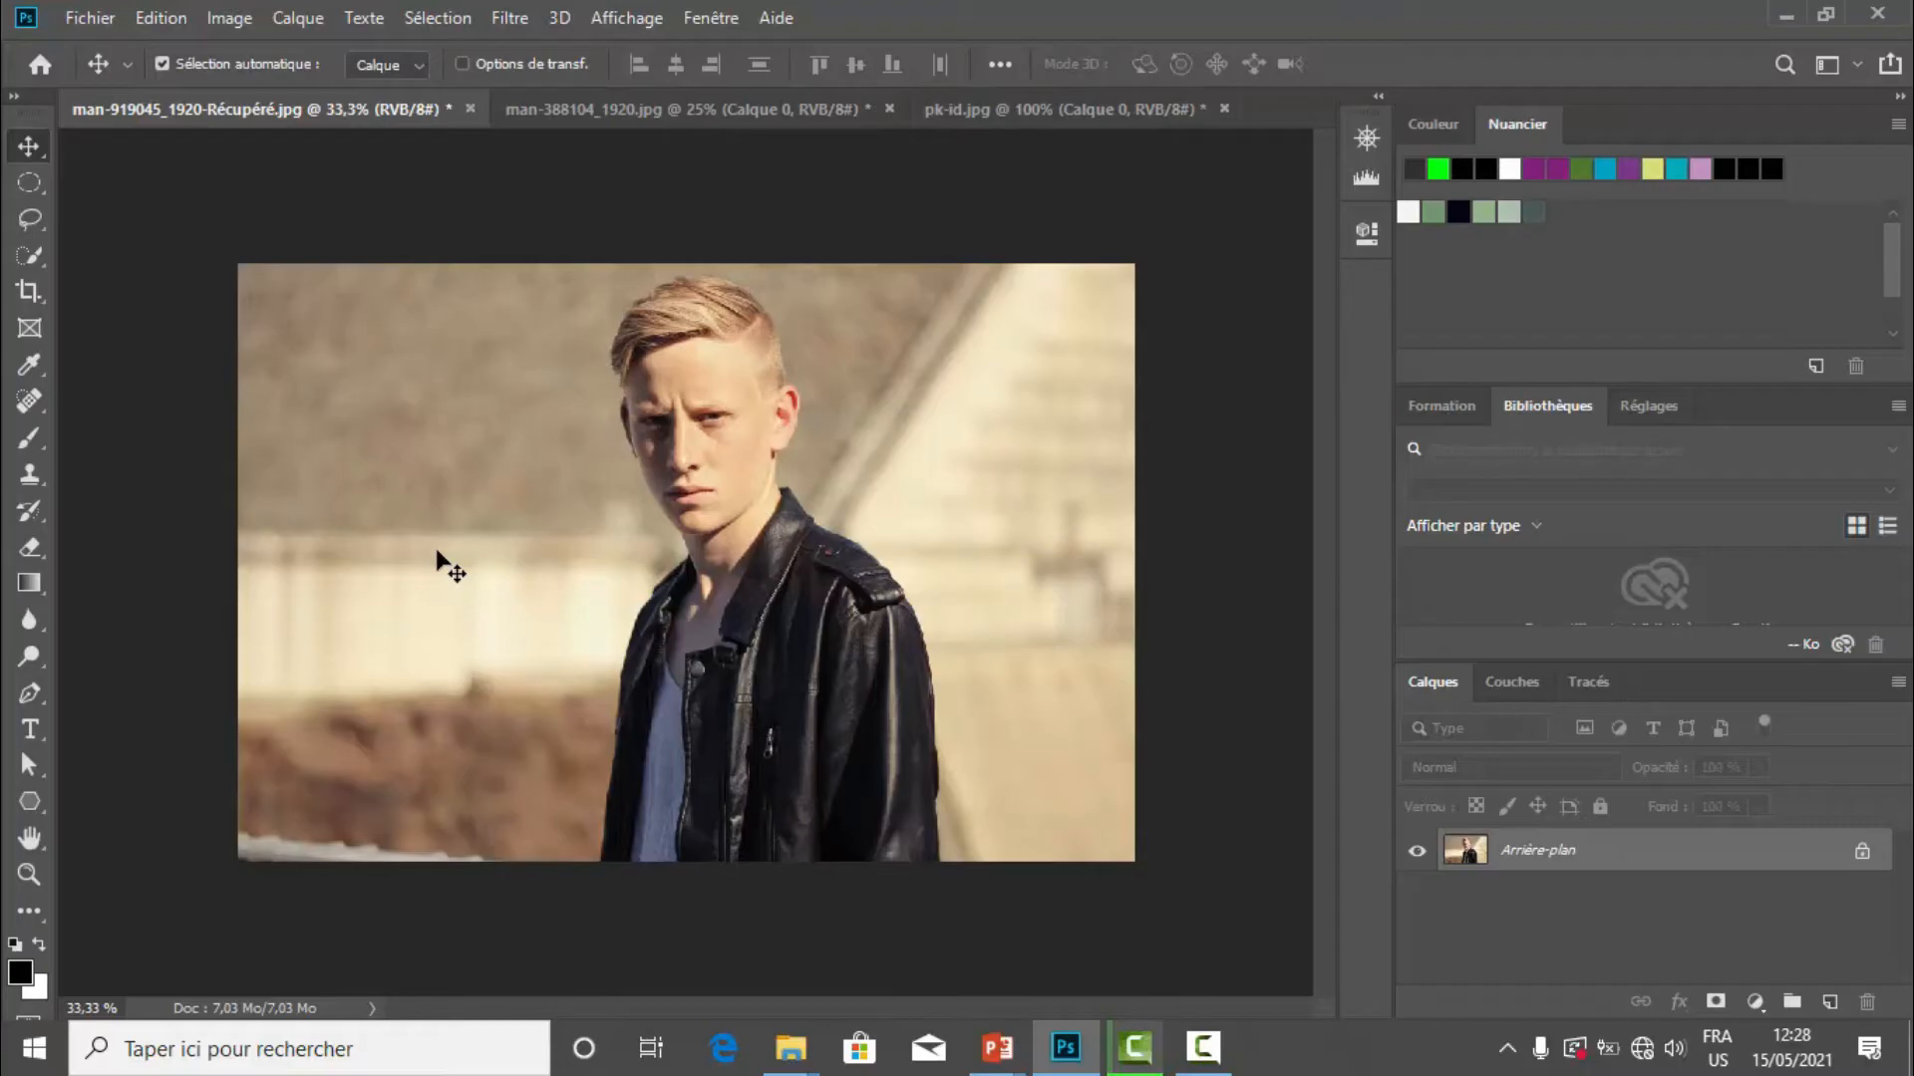
# Trace a rough selection around the man with the Polygonal Lasso tool and clear it
pyautogui.click(28, 219)
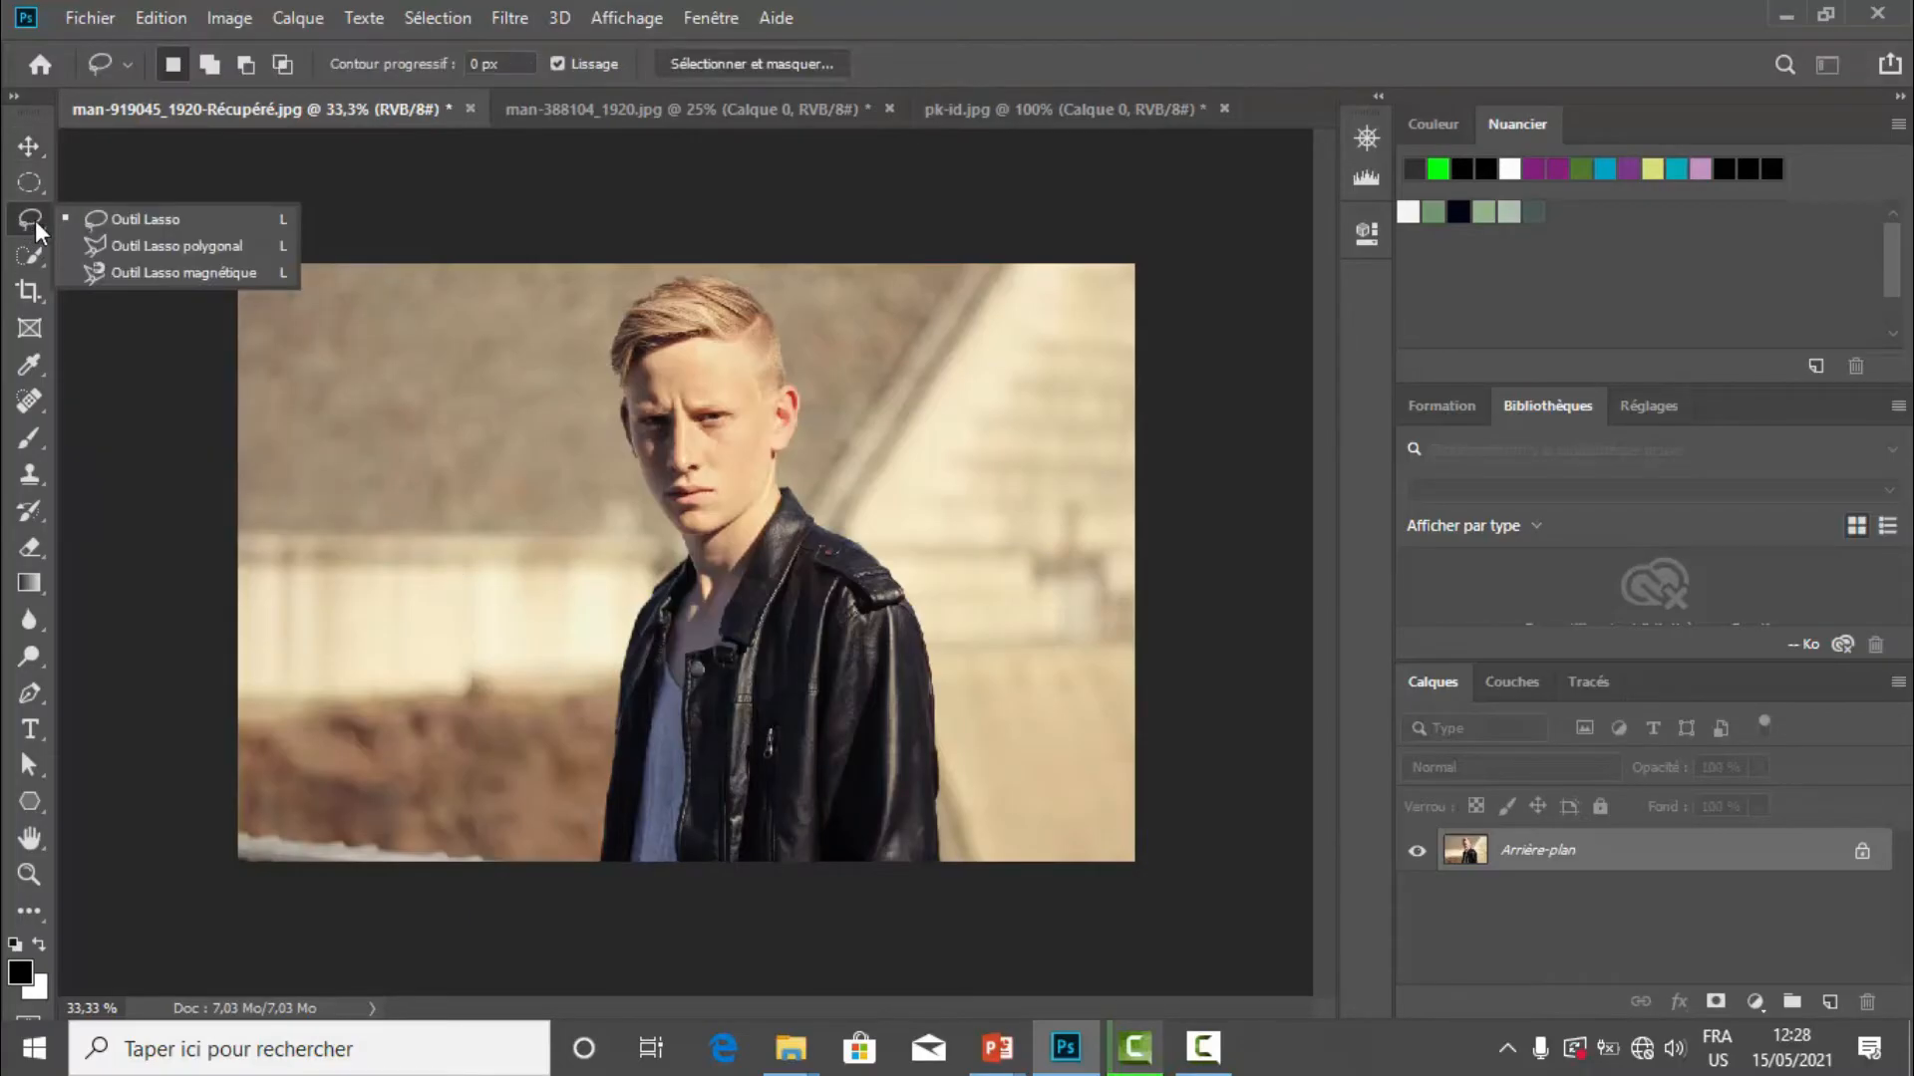
pyautogui.click(86, 244)
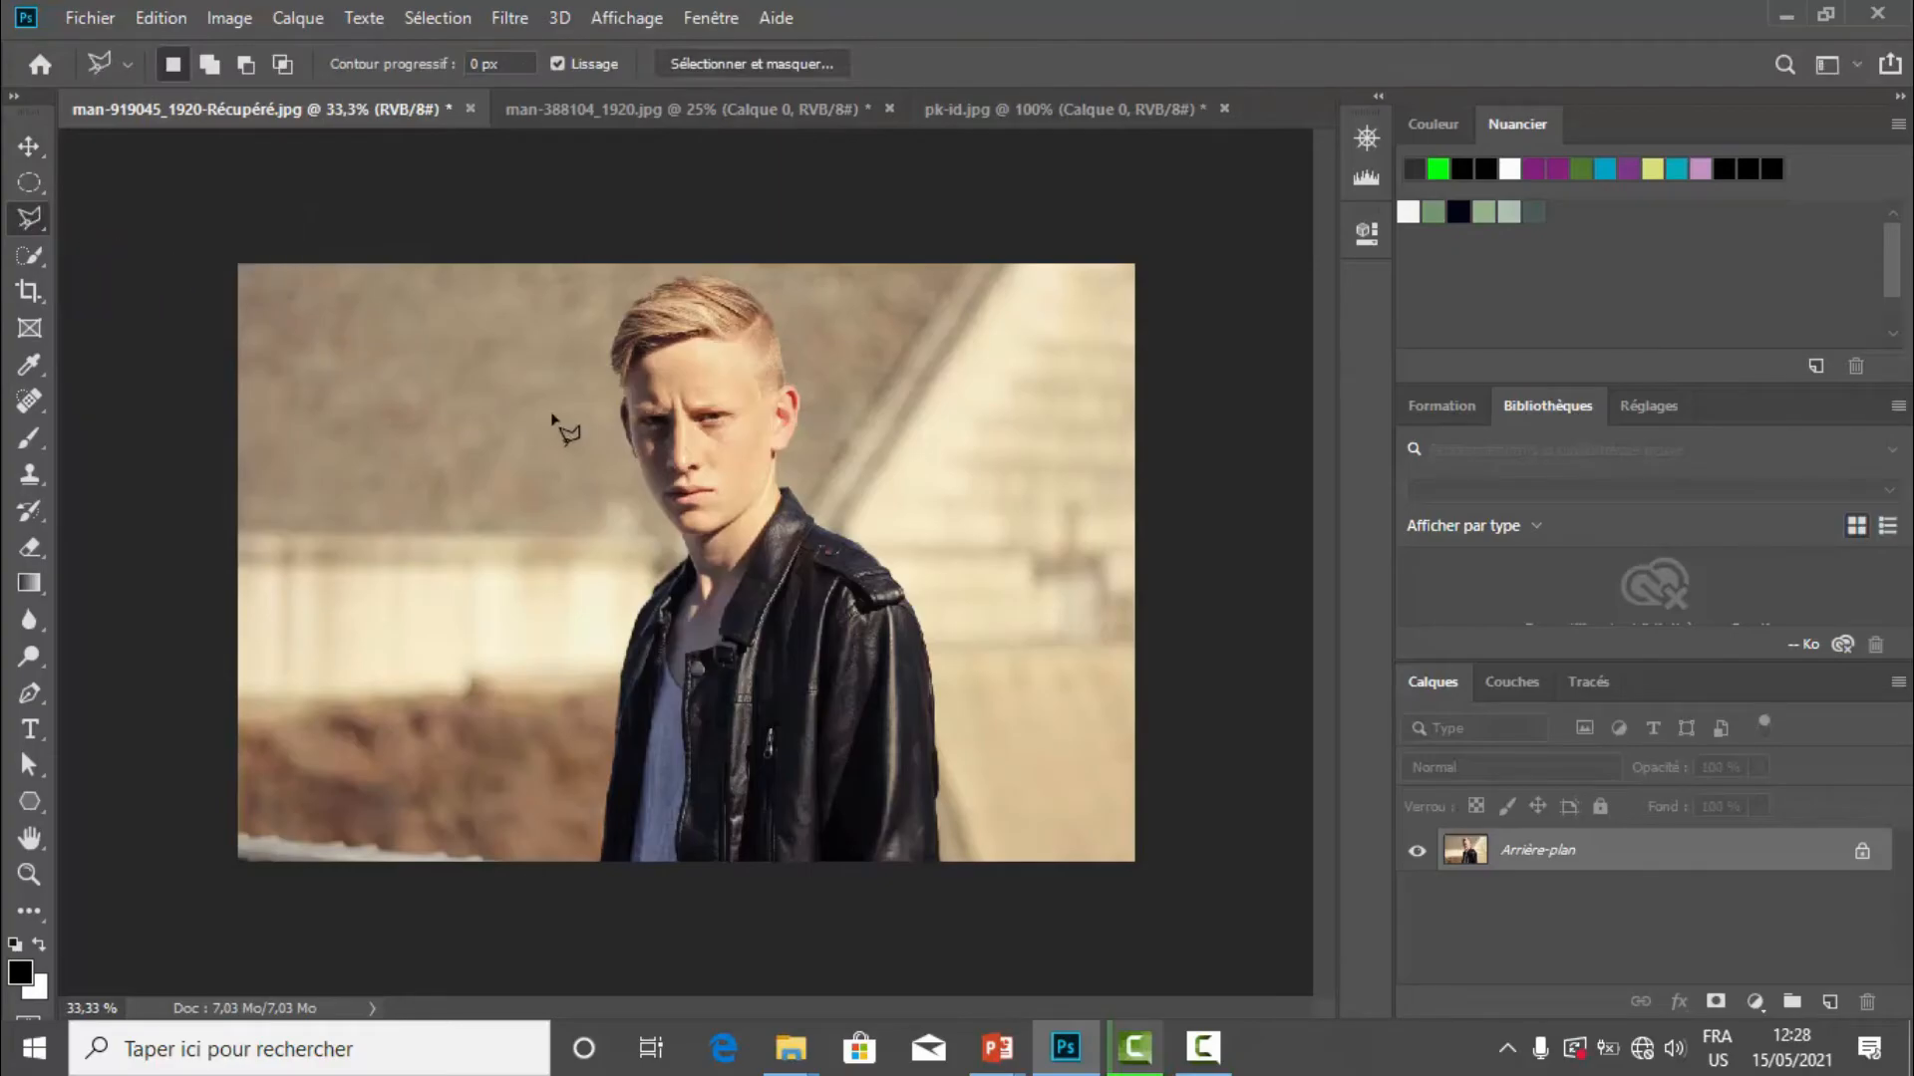
pyautogui.click(914, 610)
pyautogui.click(936, 720)
pyautogui.click(944, 789)
pyautogui.click(944, 892)
pyautogui.click(598, 855)
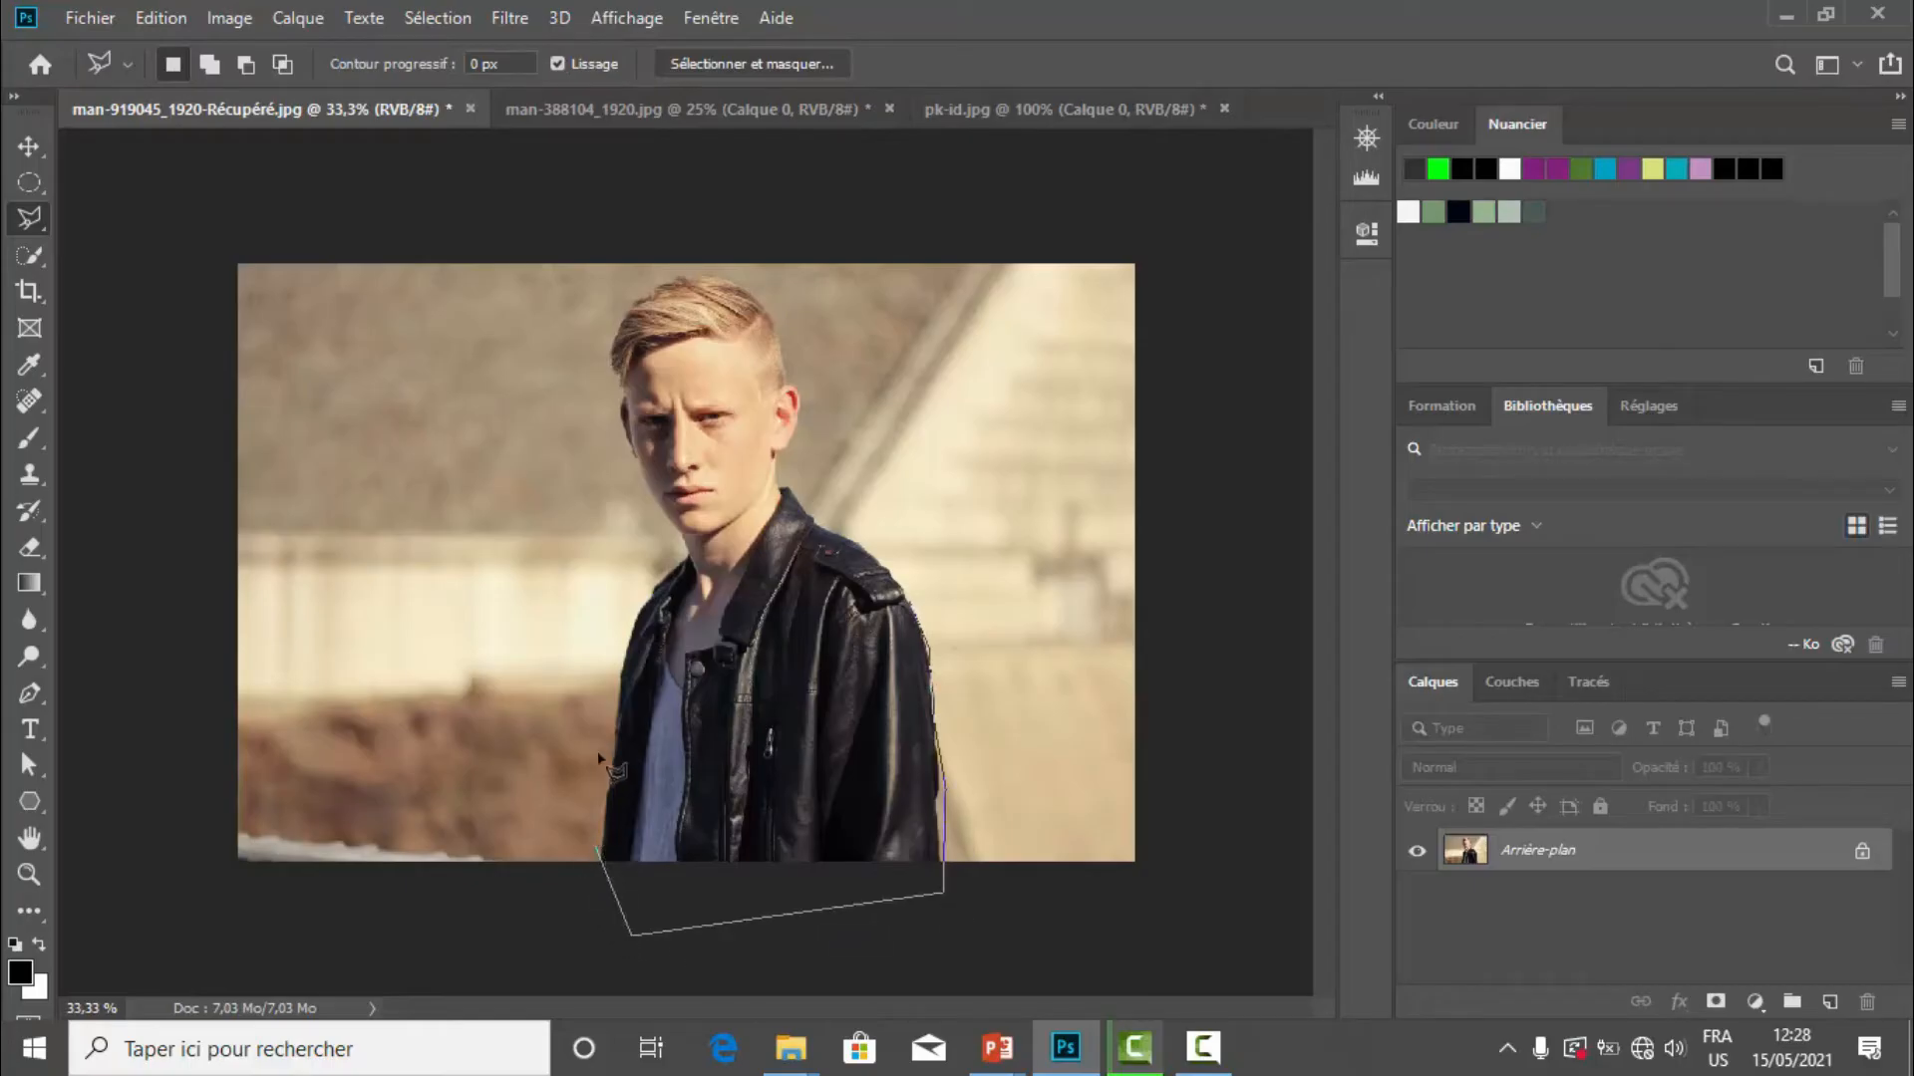
pyautogui.click(605, 715)
pyautogui.click(629, 602)
pyautogui.click(681, 543)
pyautogui.click(643, 514)
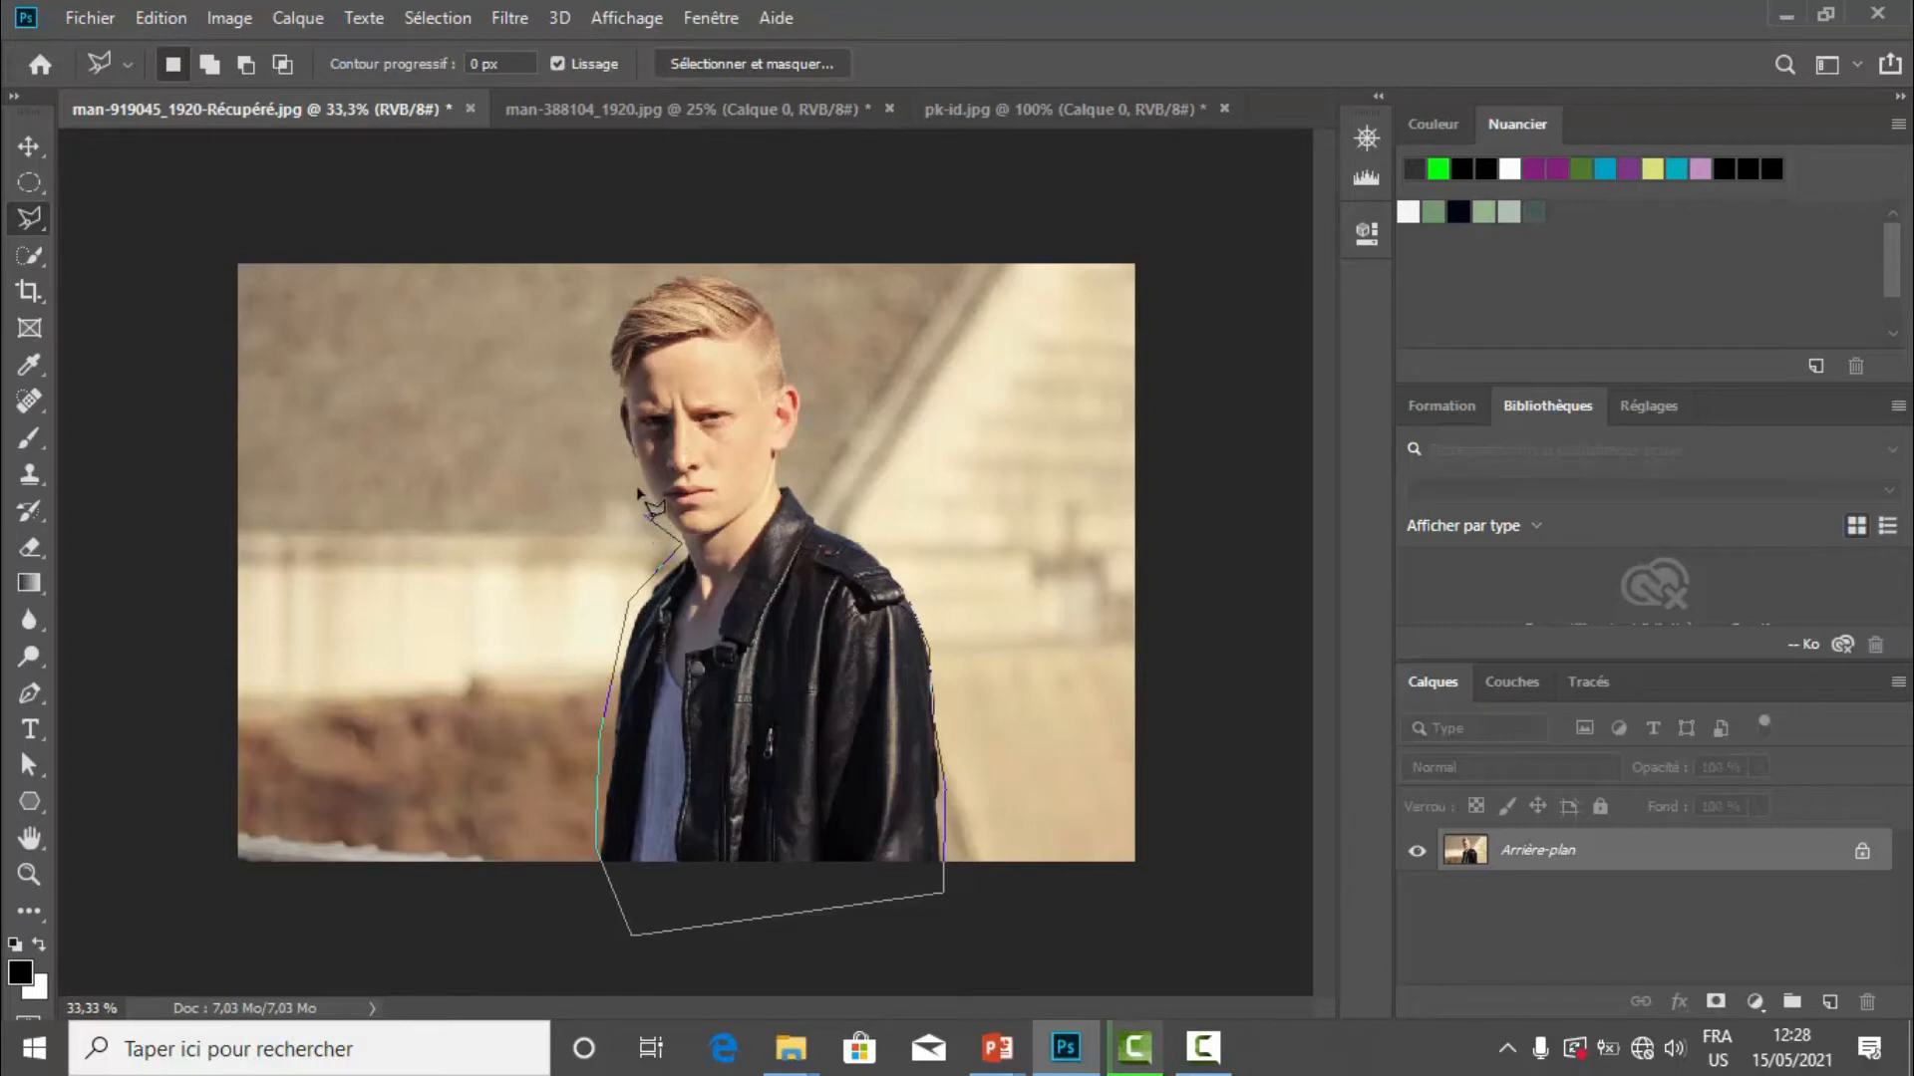
pyautogui.click(593, 300)
pyautogui.click(662, 263)
pyautogui.doubleClick(793, 284)
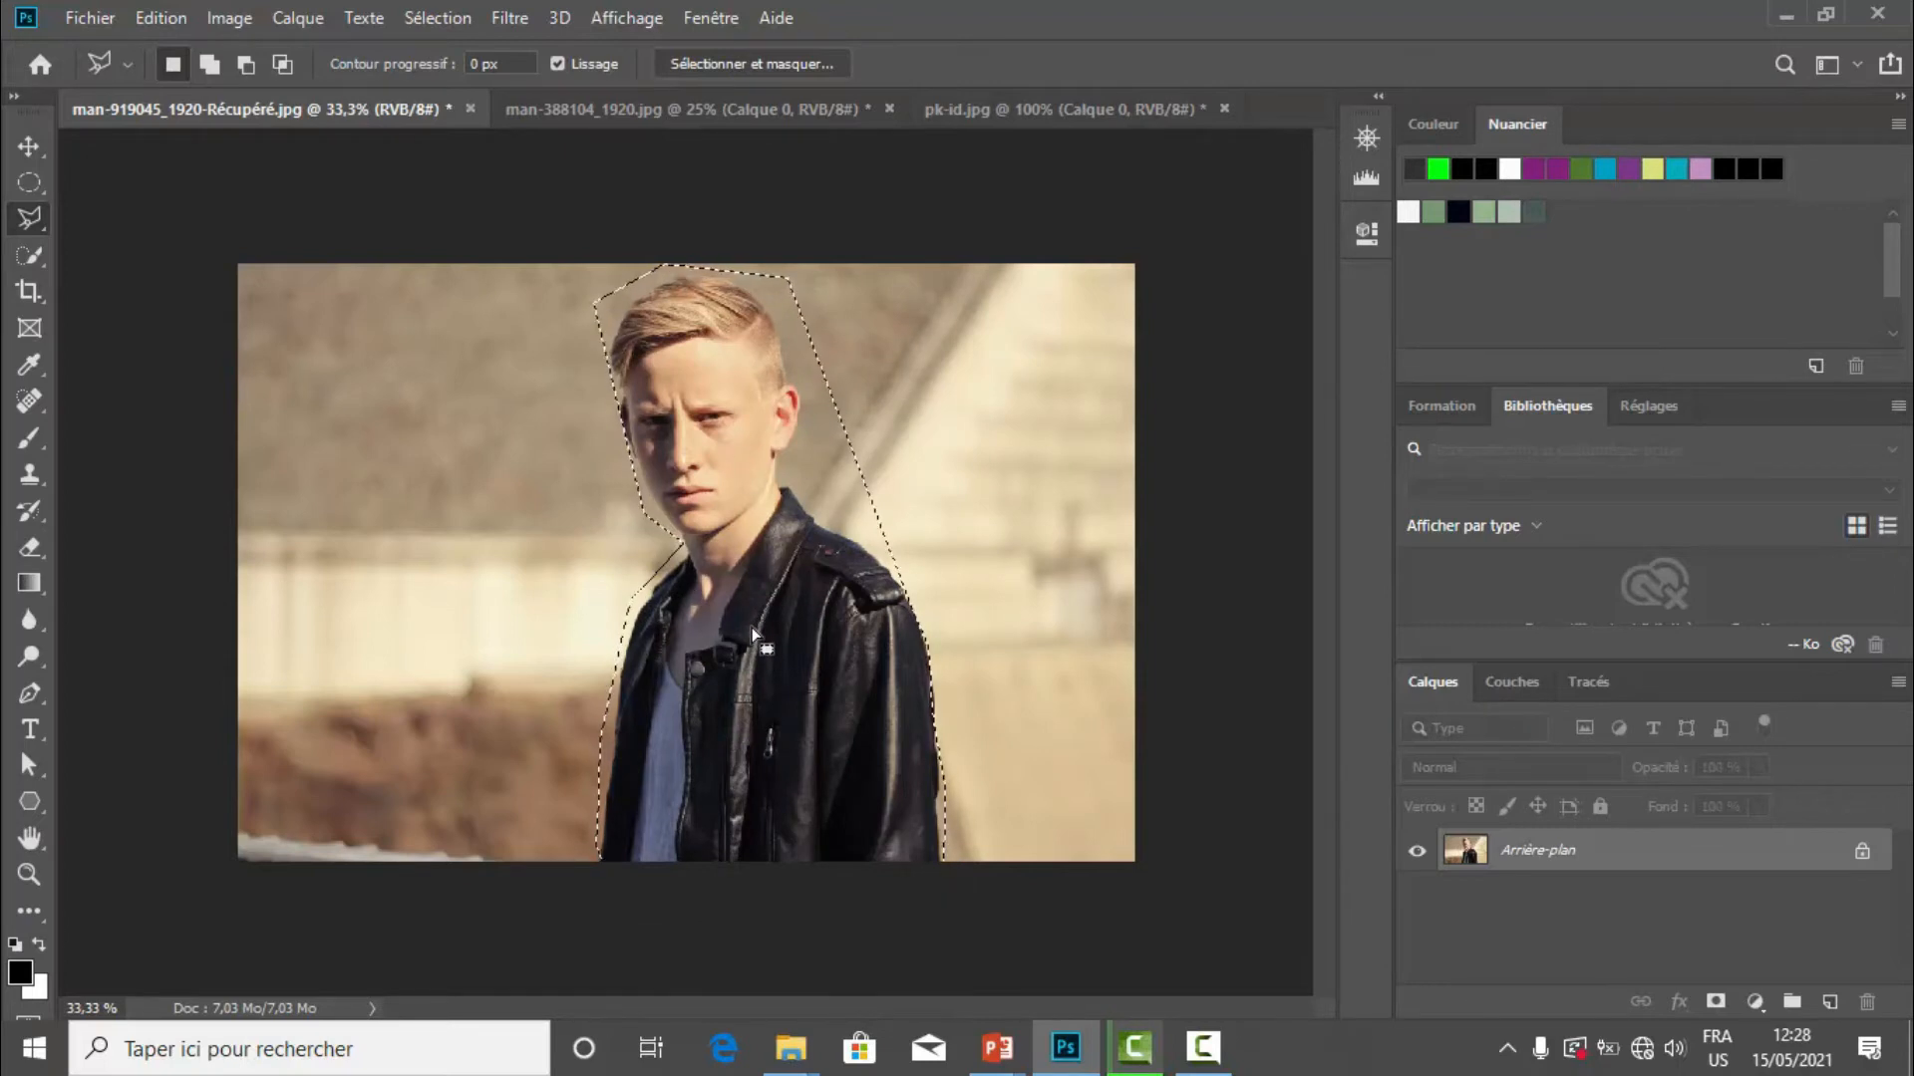
pyautogui.hotkey('ctrl', 'd')
pyautogui.click(31, 257)
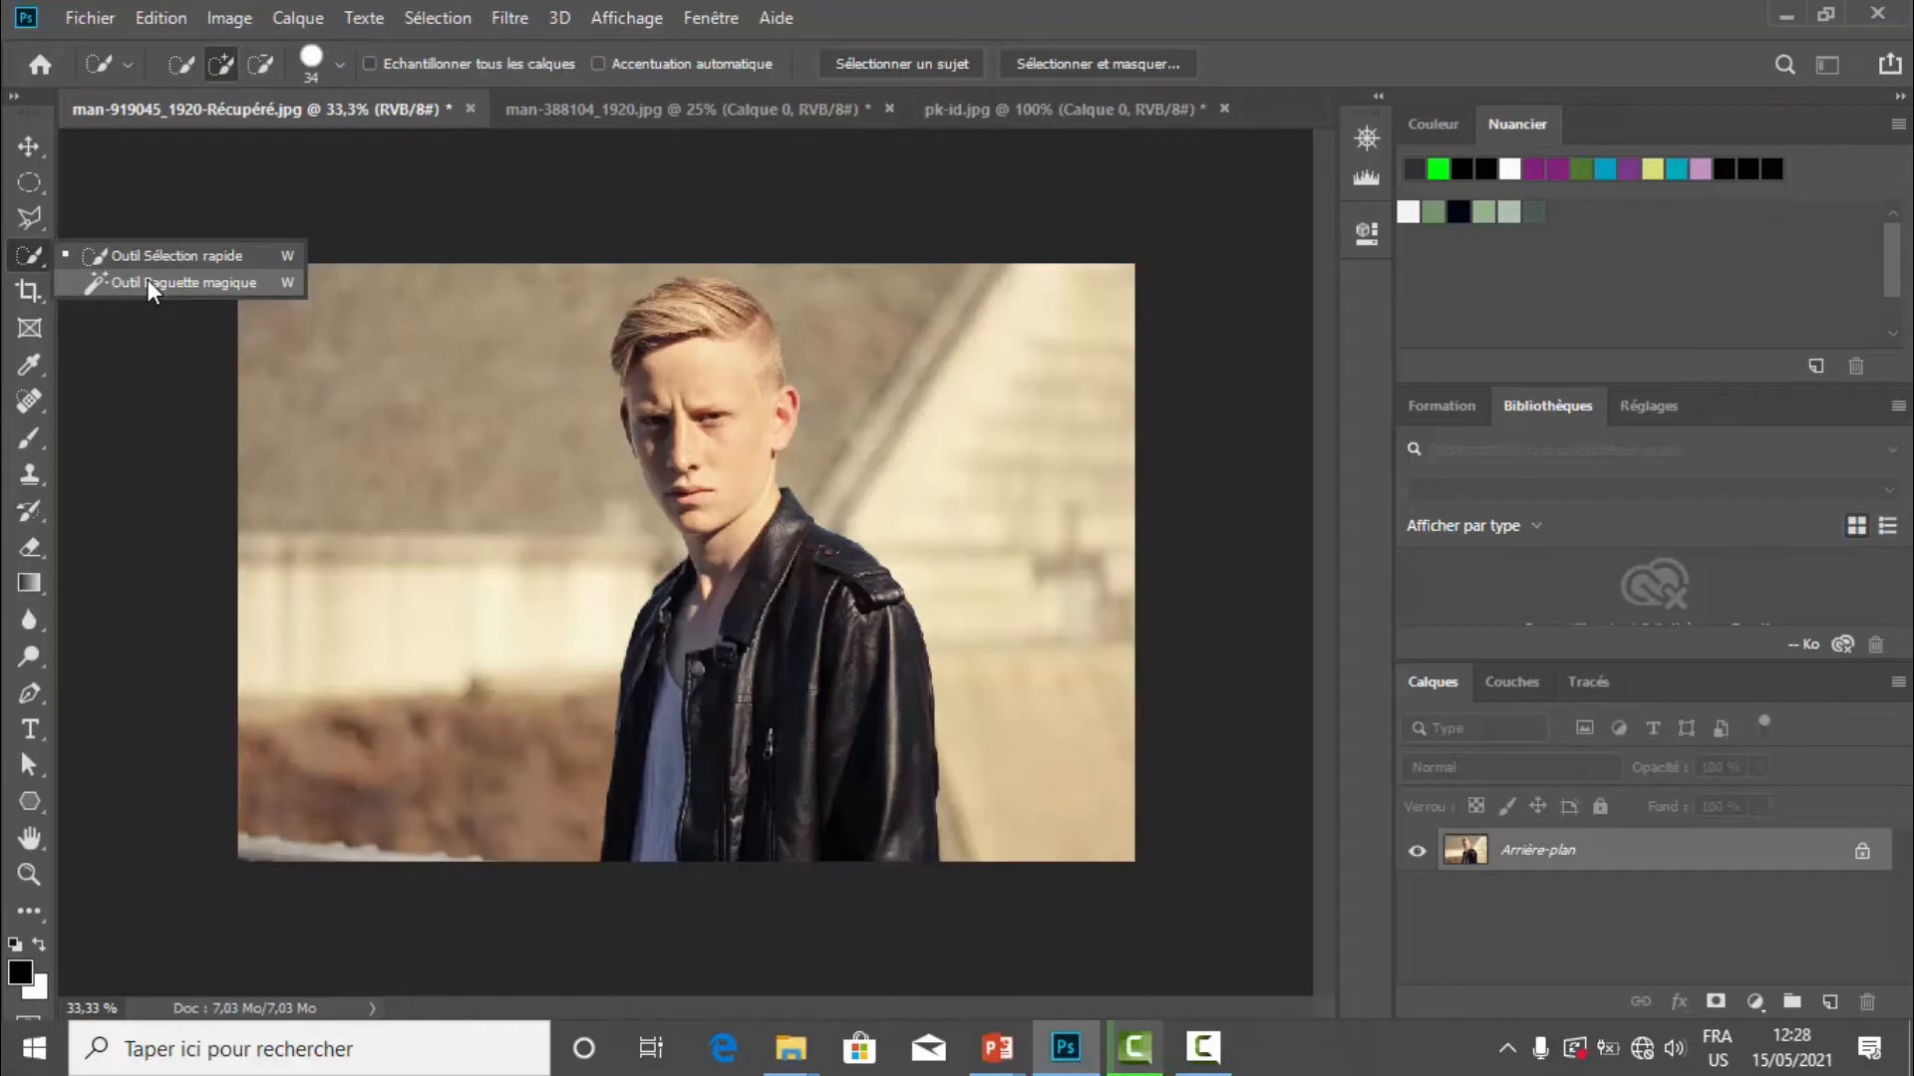
pyautogui.click(28, 548)
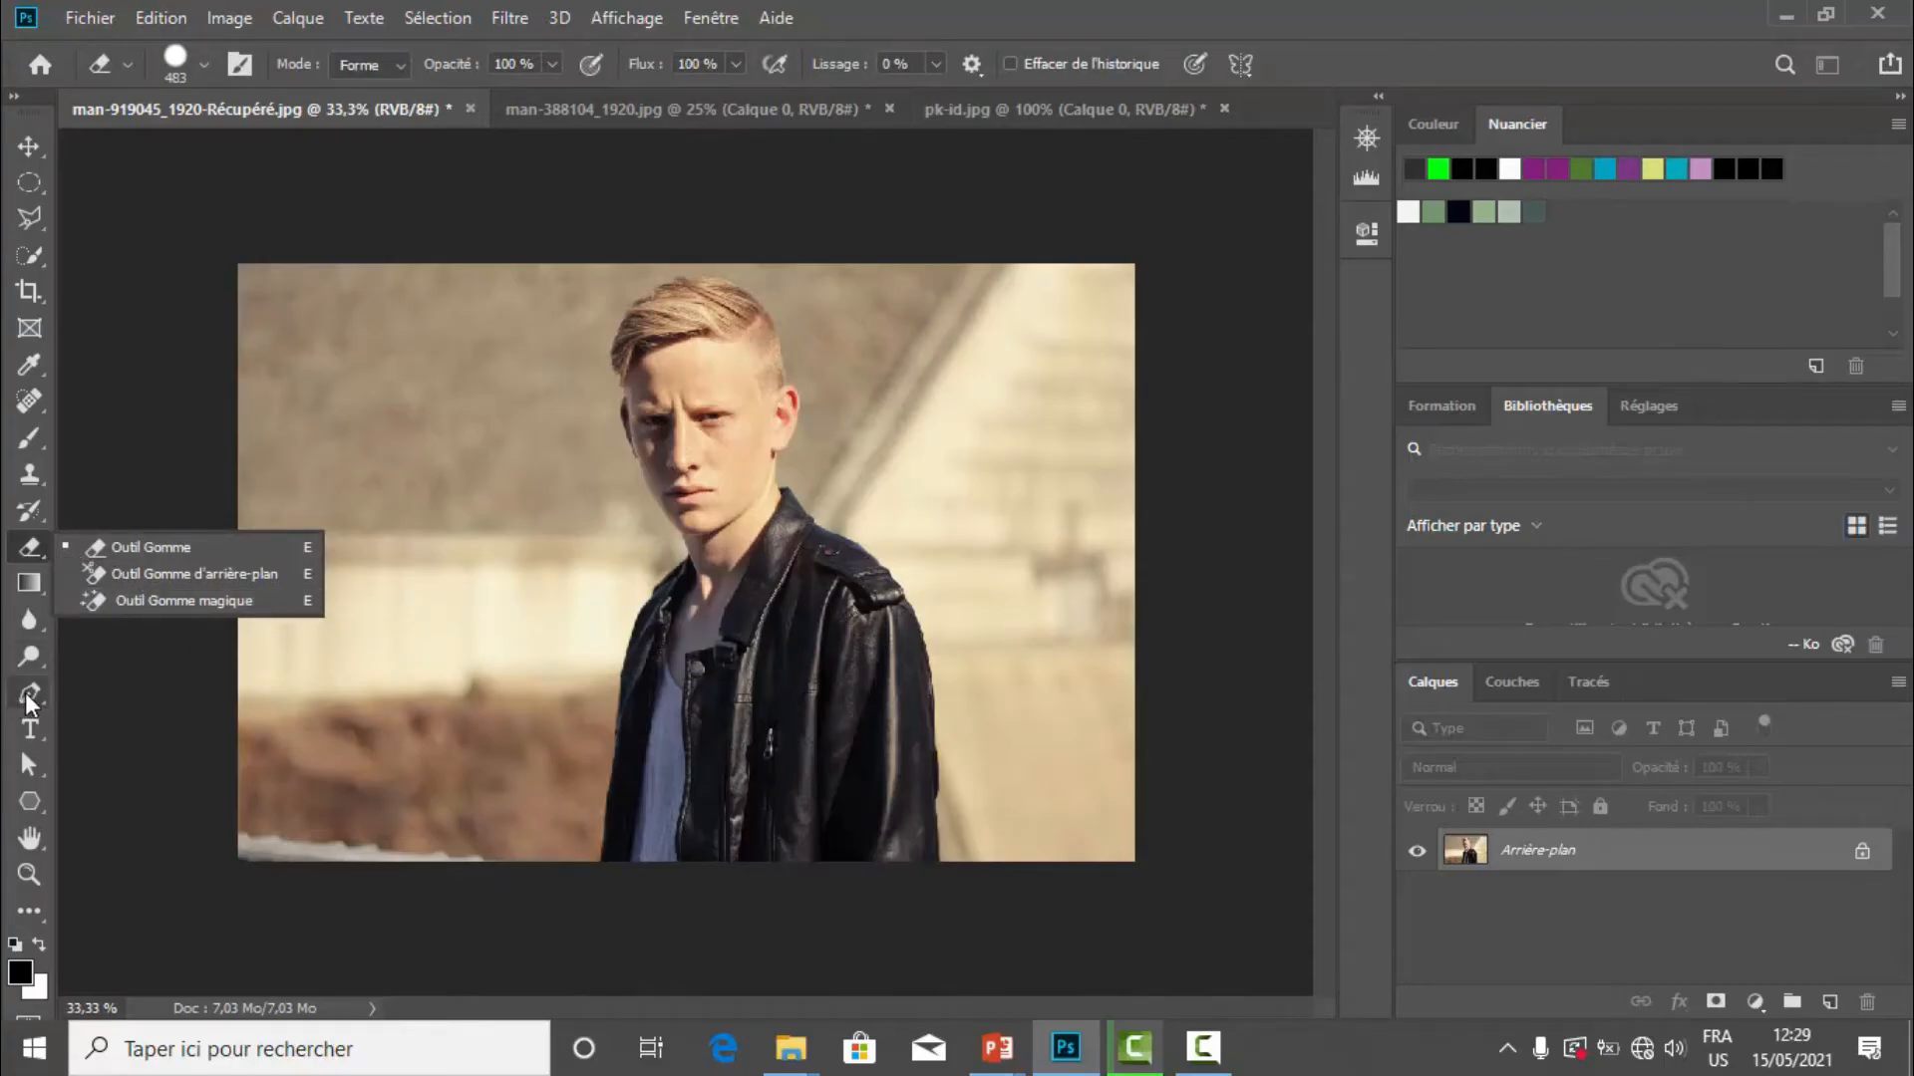
pyautogui.click(30, 255)
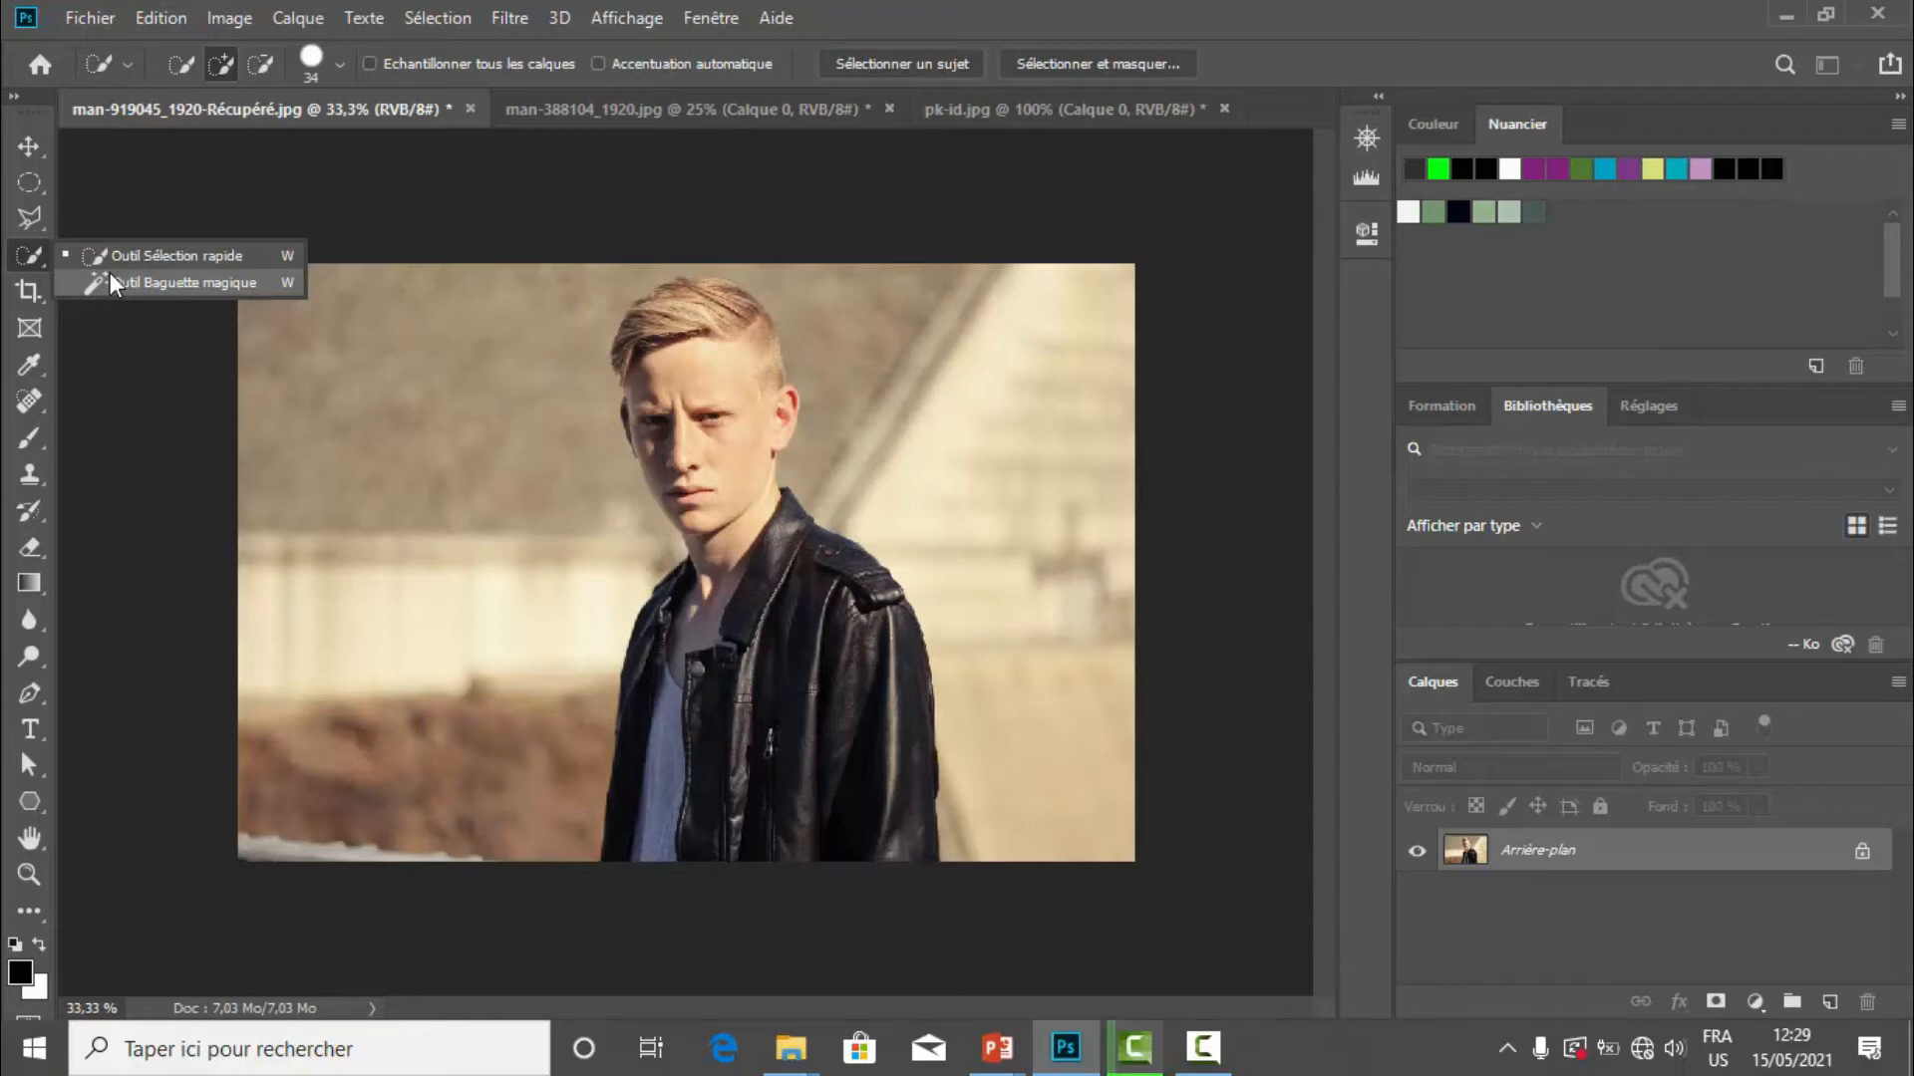
# Select the man's face with the Quick Selection tool in add mode, using a 186 px brush
pyautogui.click(21, 254)
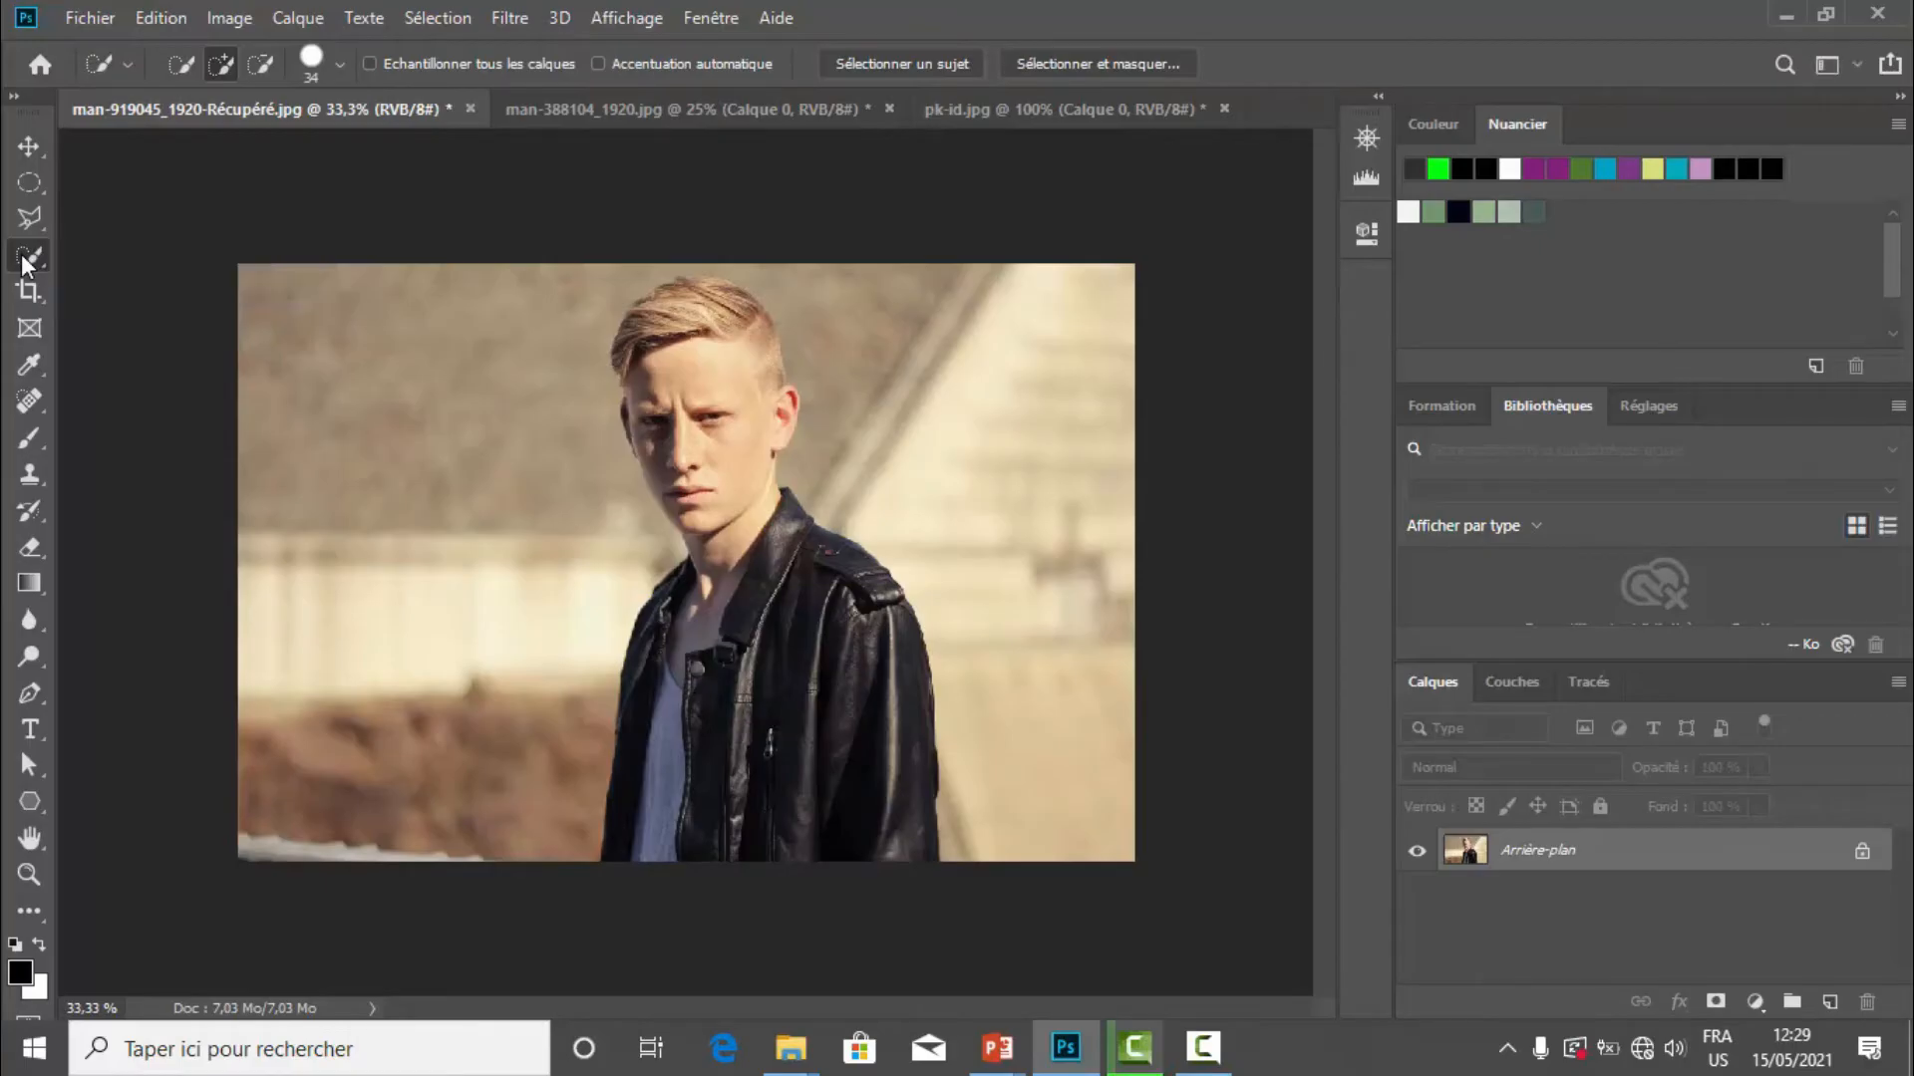
pyautogui.click(218, 65)
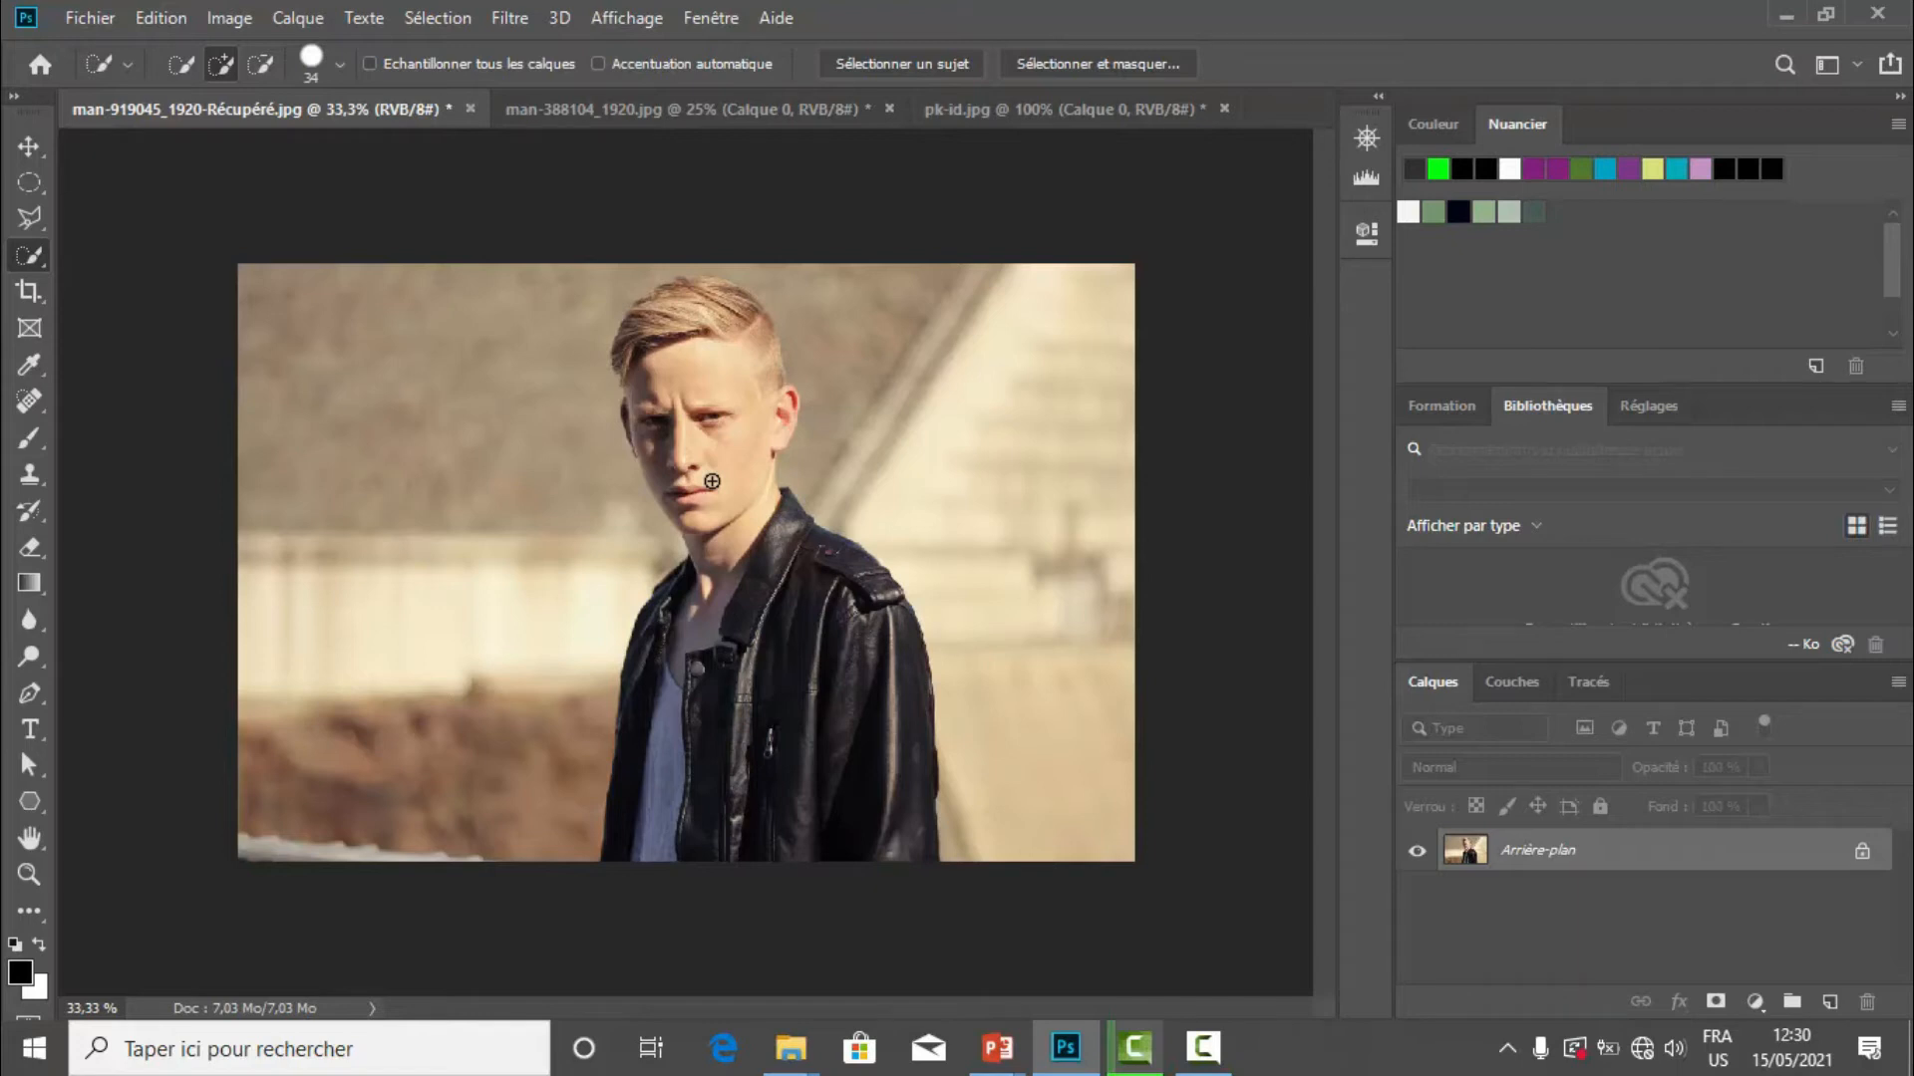
pyautogui.scroll(2, 712, 482)
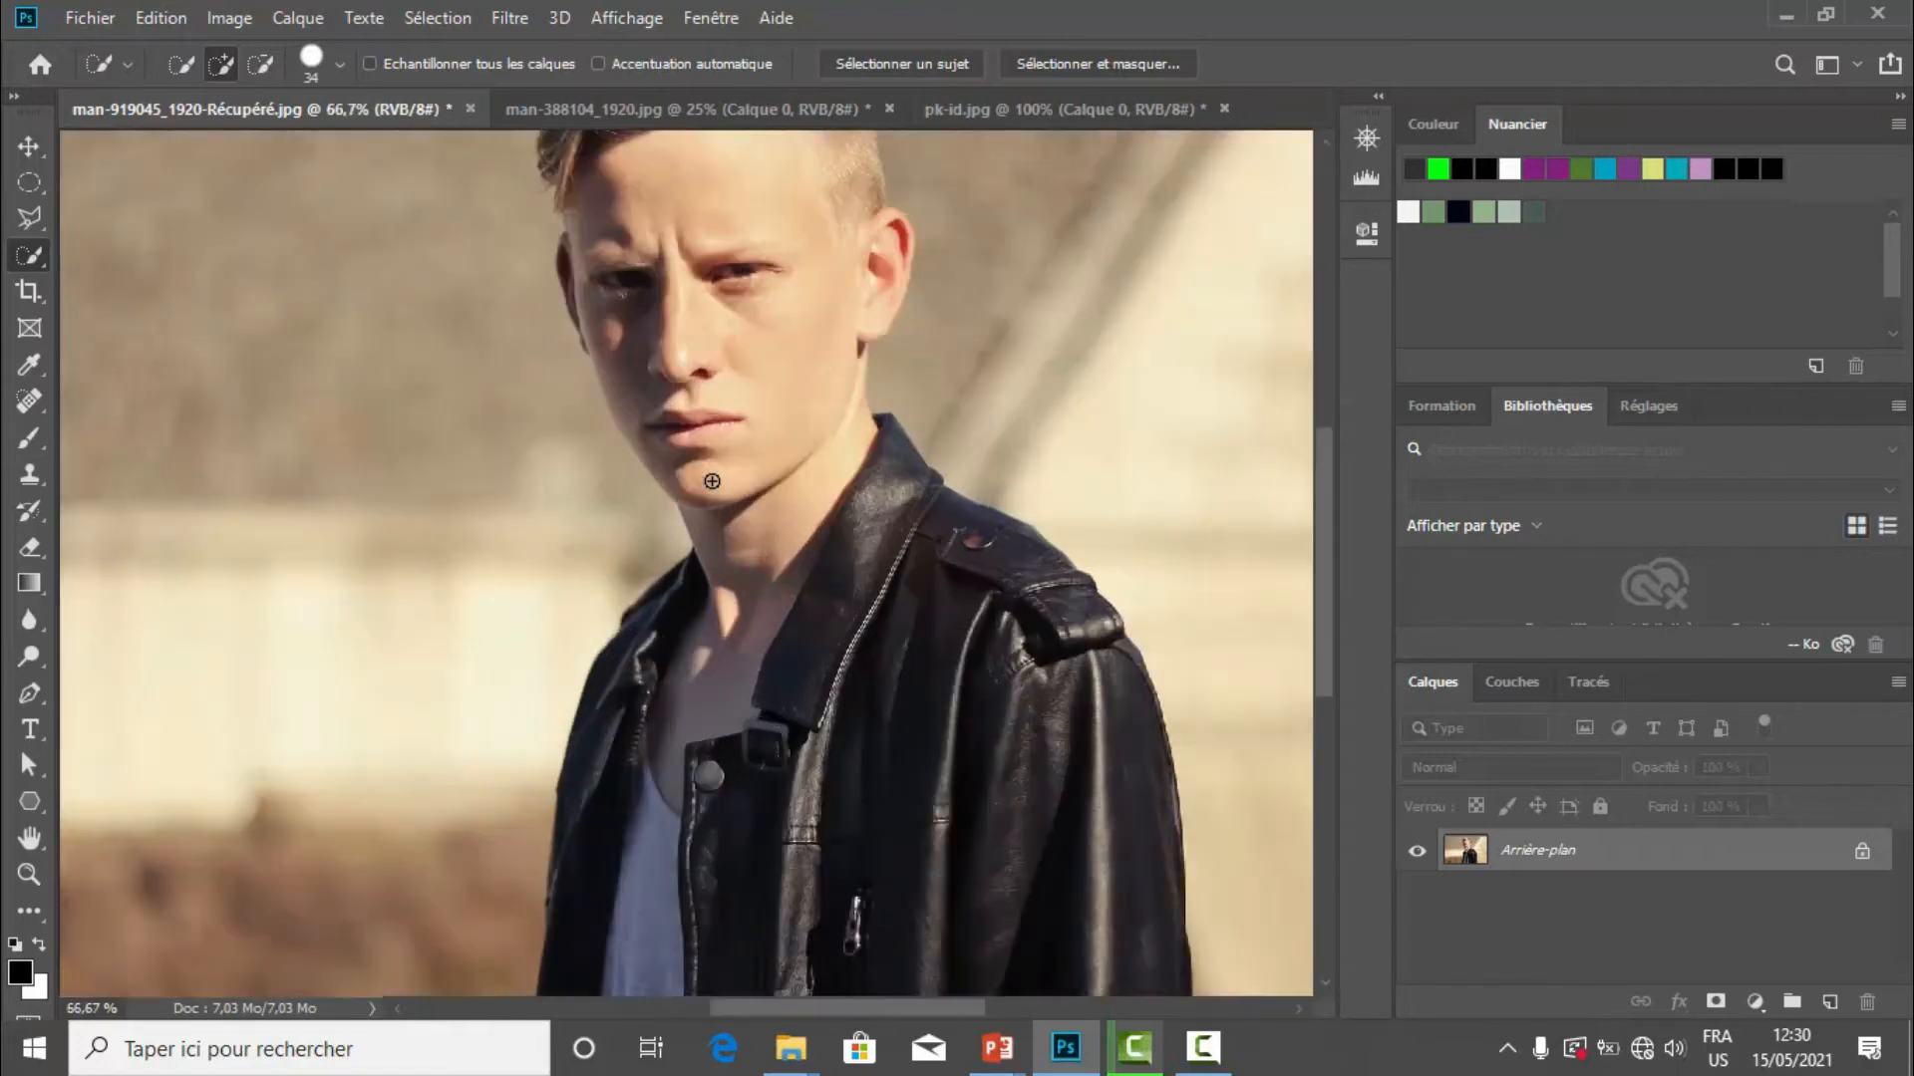
pyautogui.scroll(-2, 712, 481)
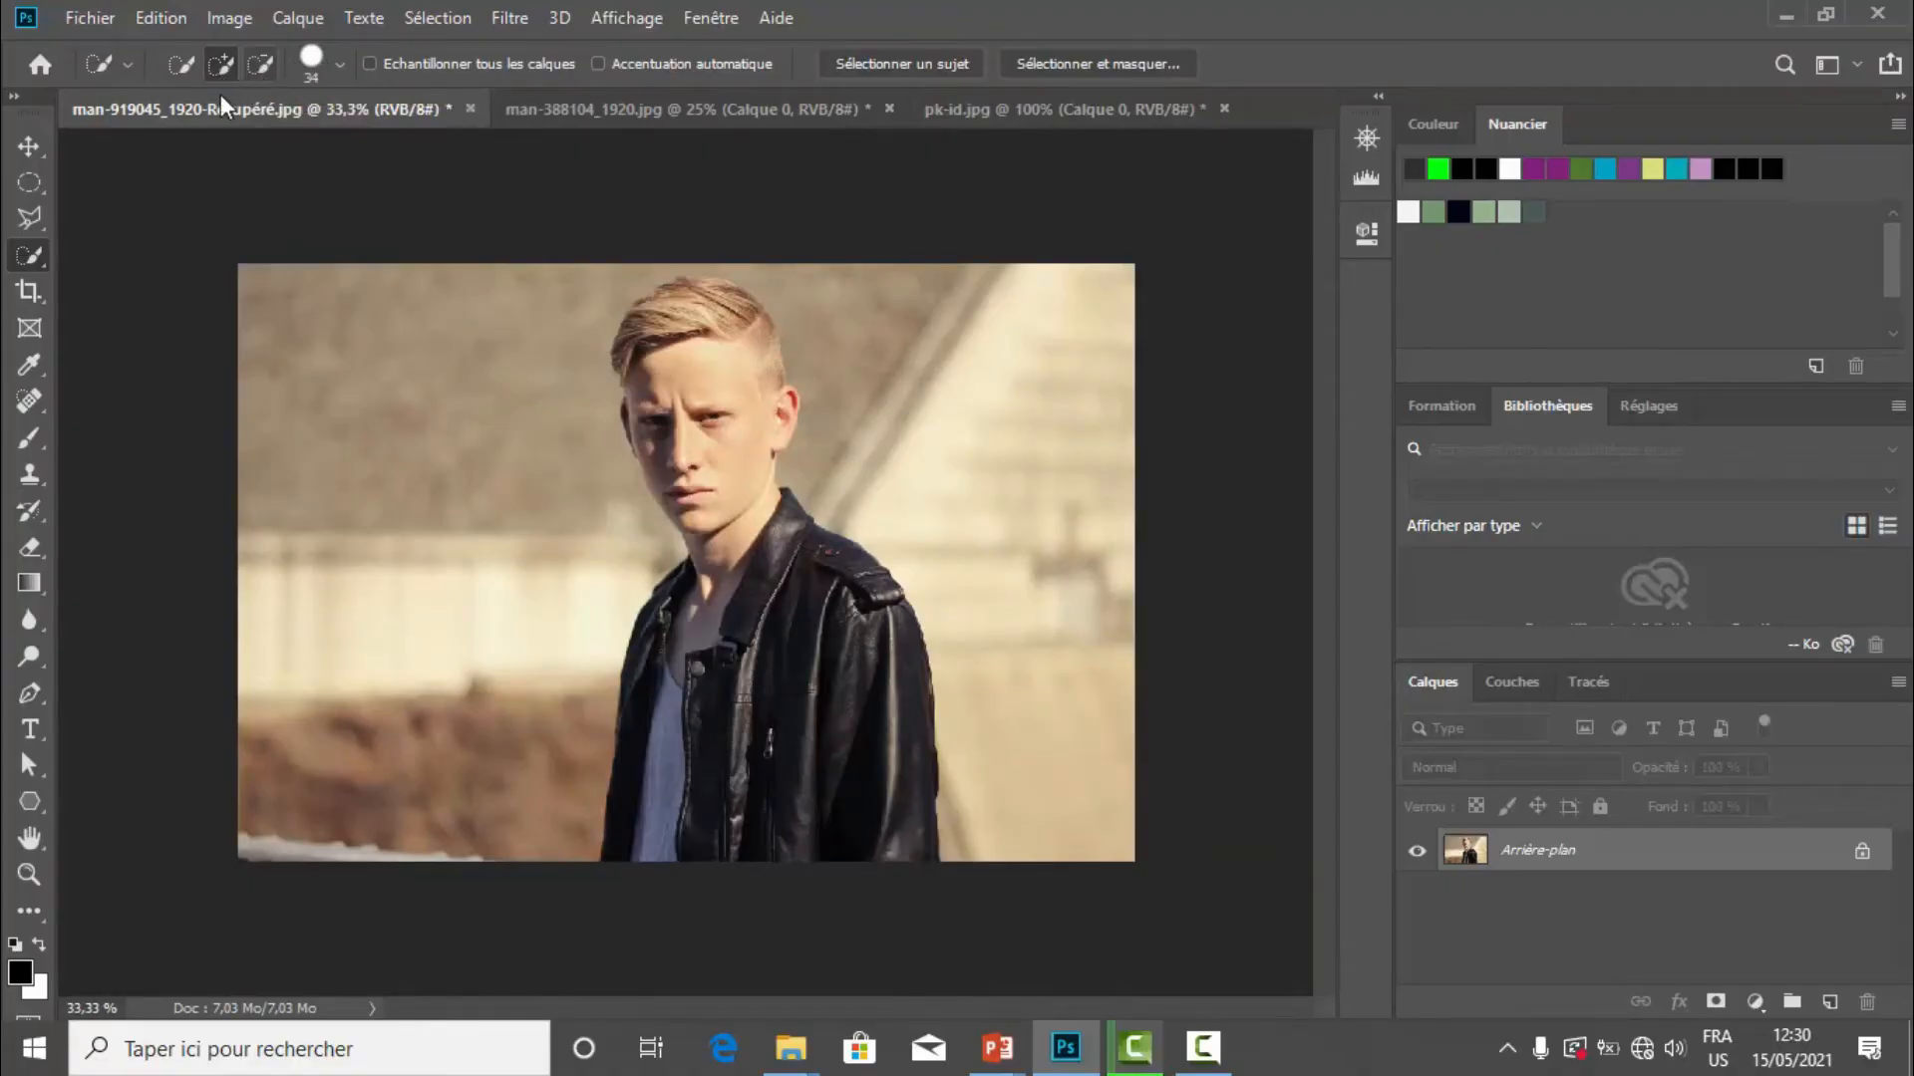
pyautogui.click(339, 65)
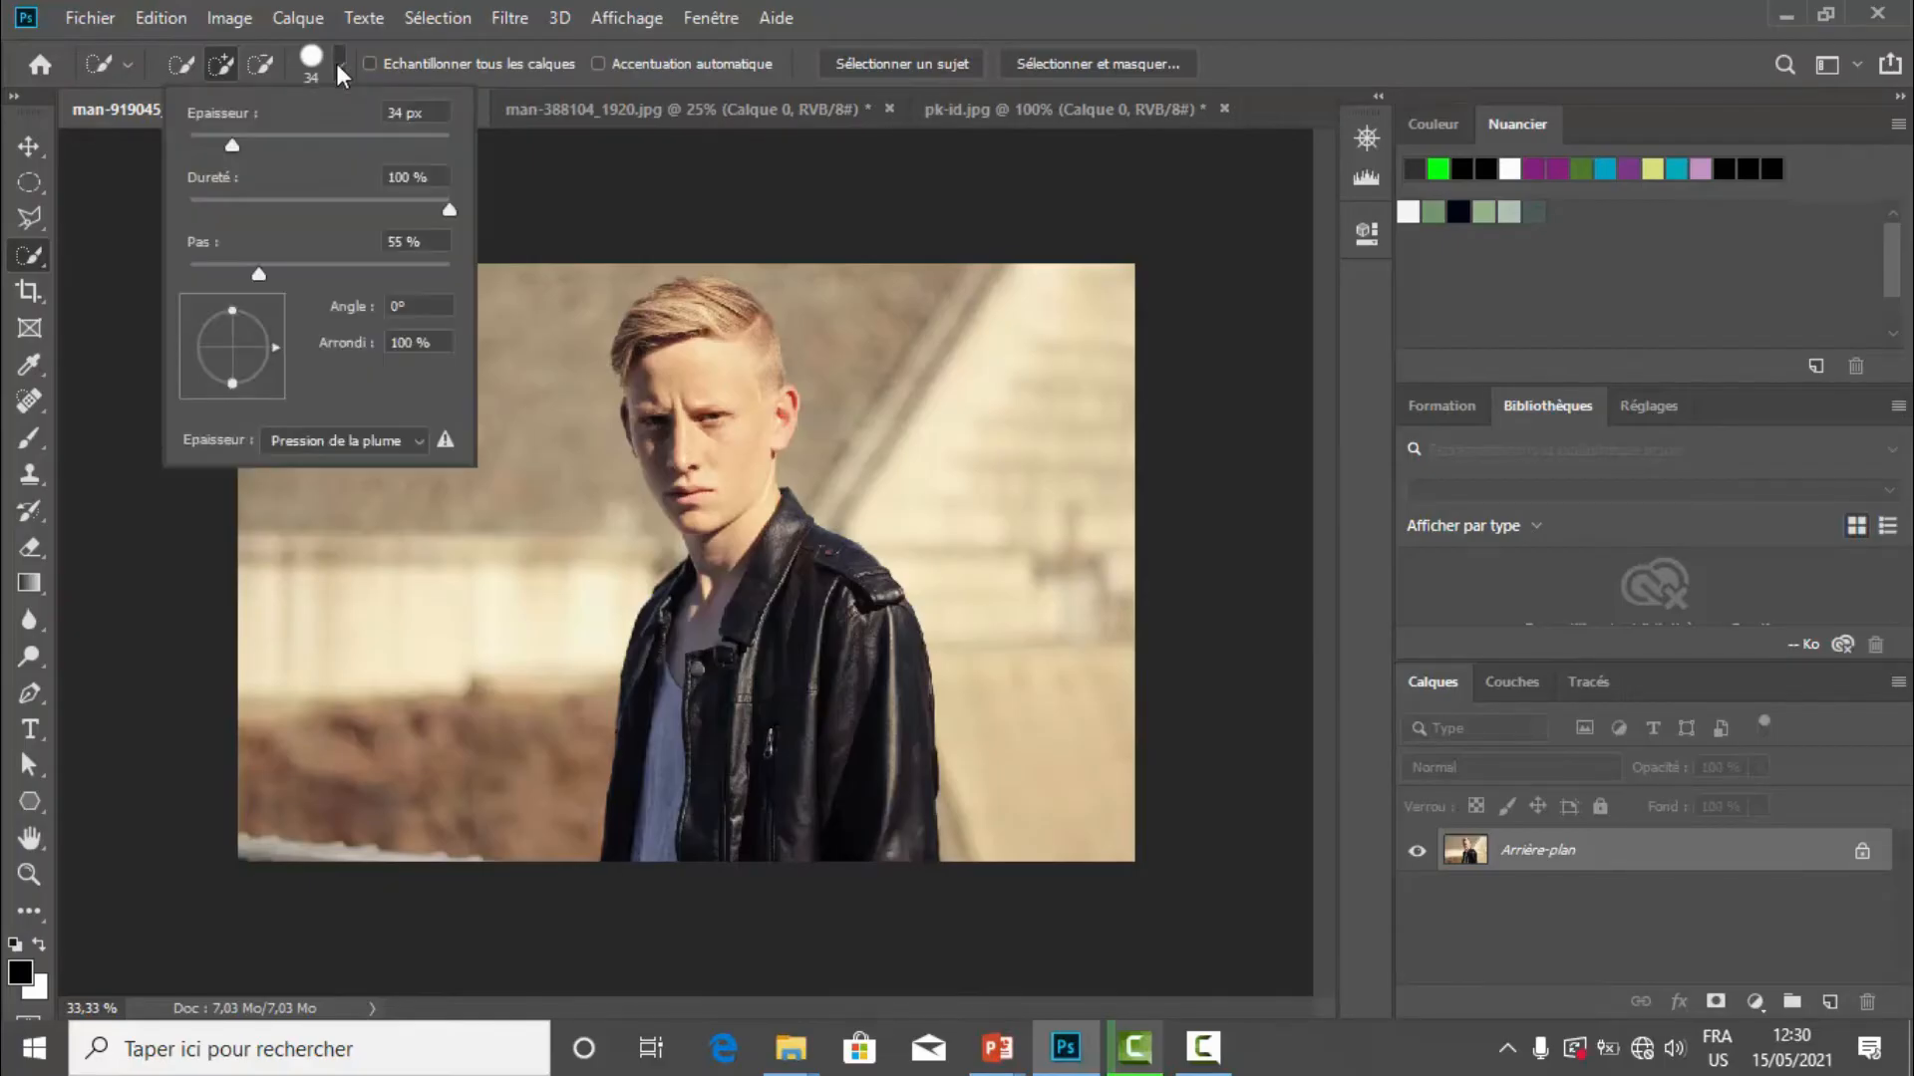
pyautogui.moveTo(229, 142); pyautogui.dragTo(375, 141)
pyautogui.click(700, 414)
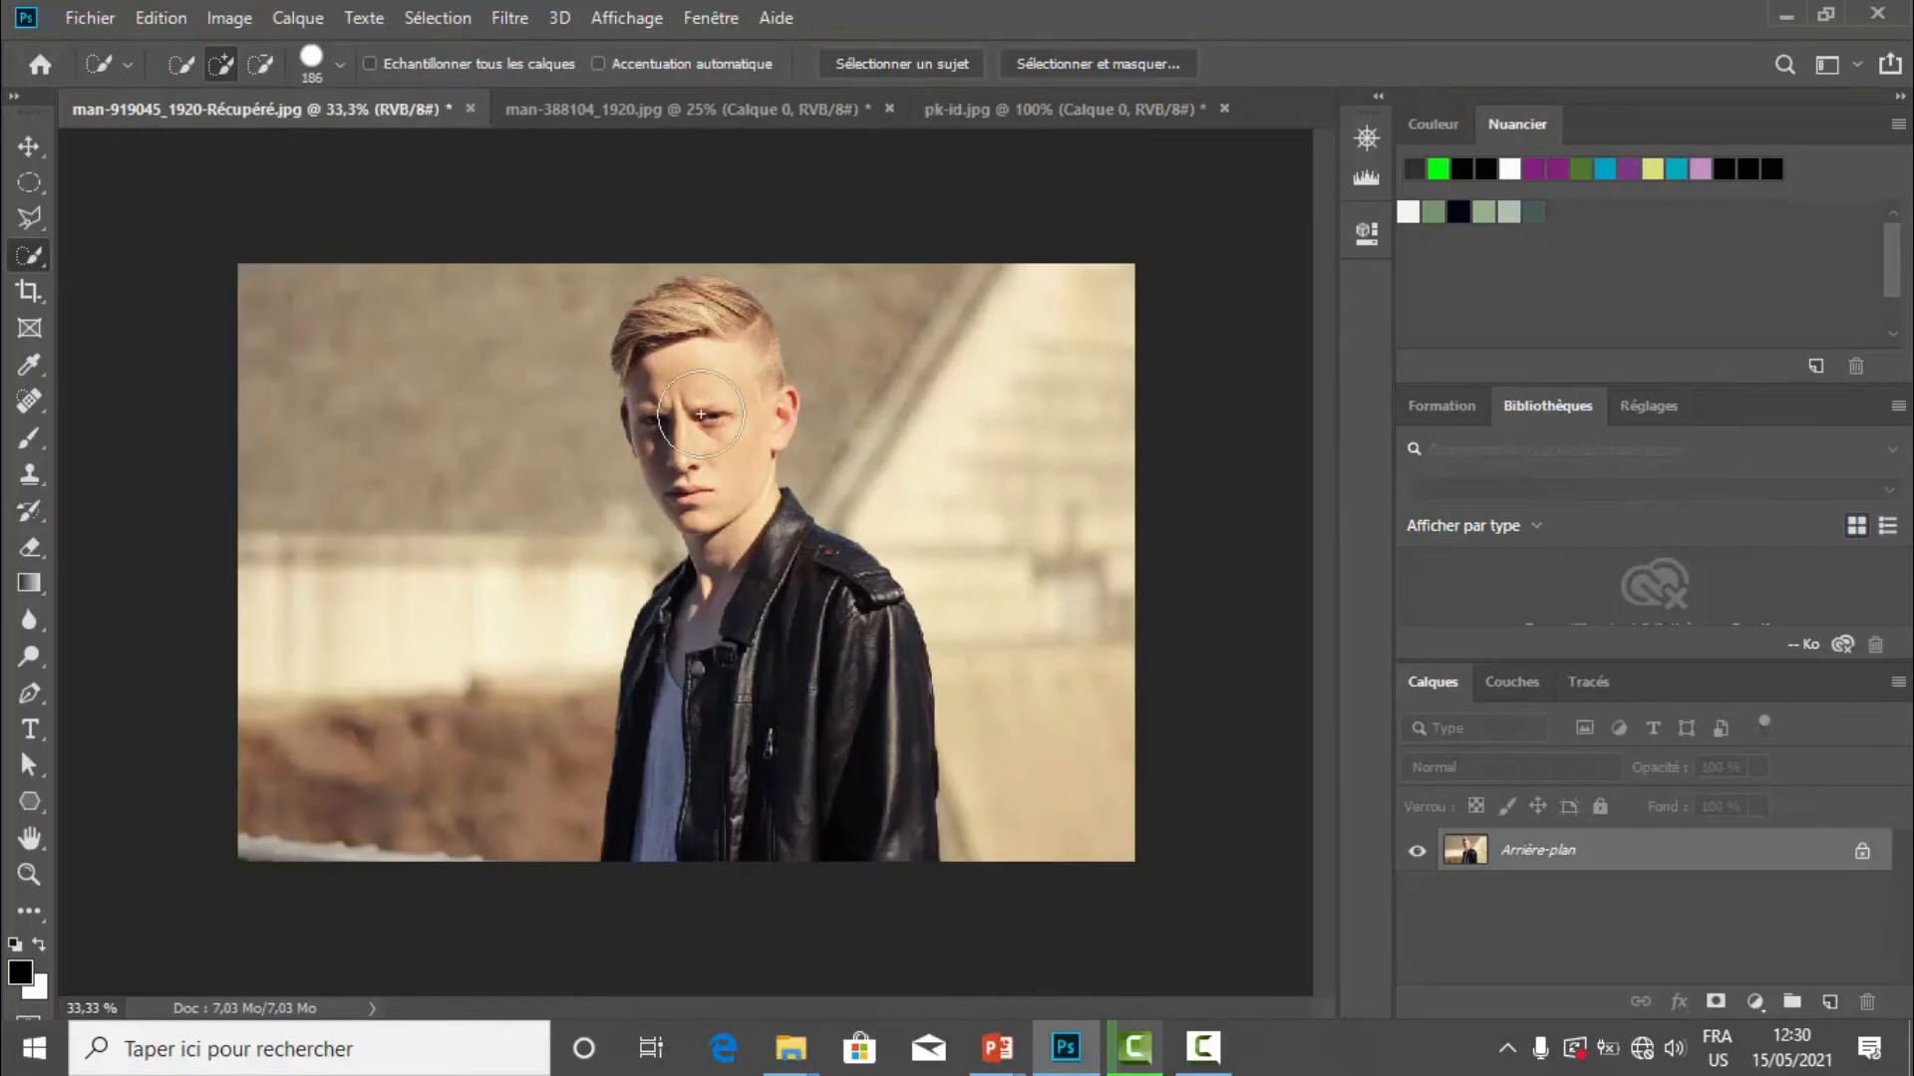
pyautogui.click(701, 414)
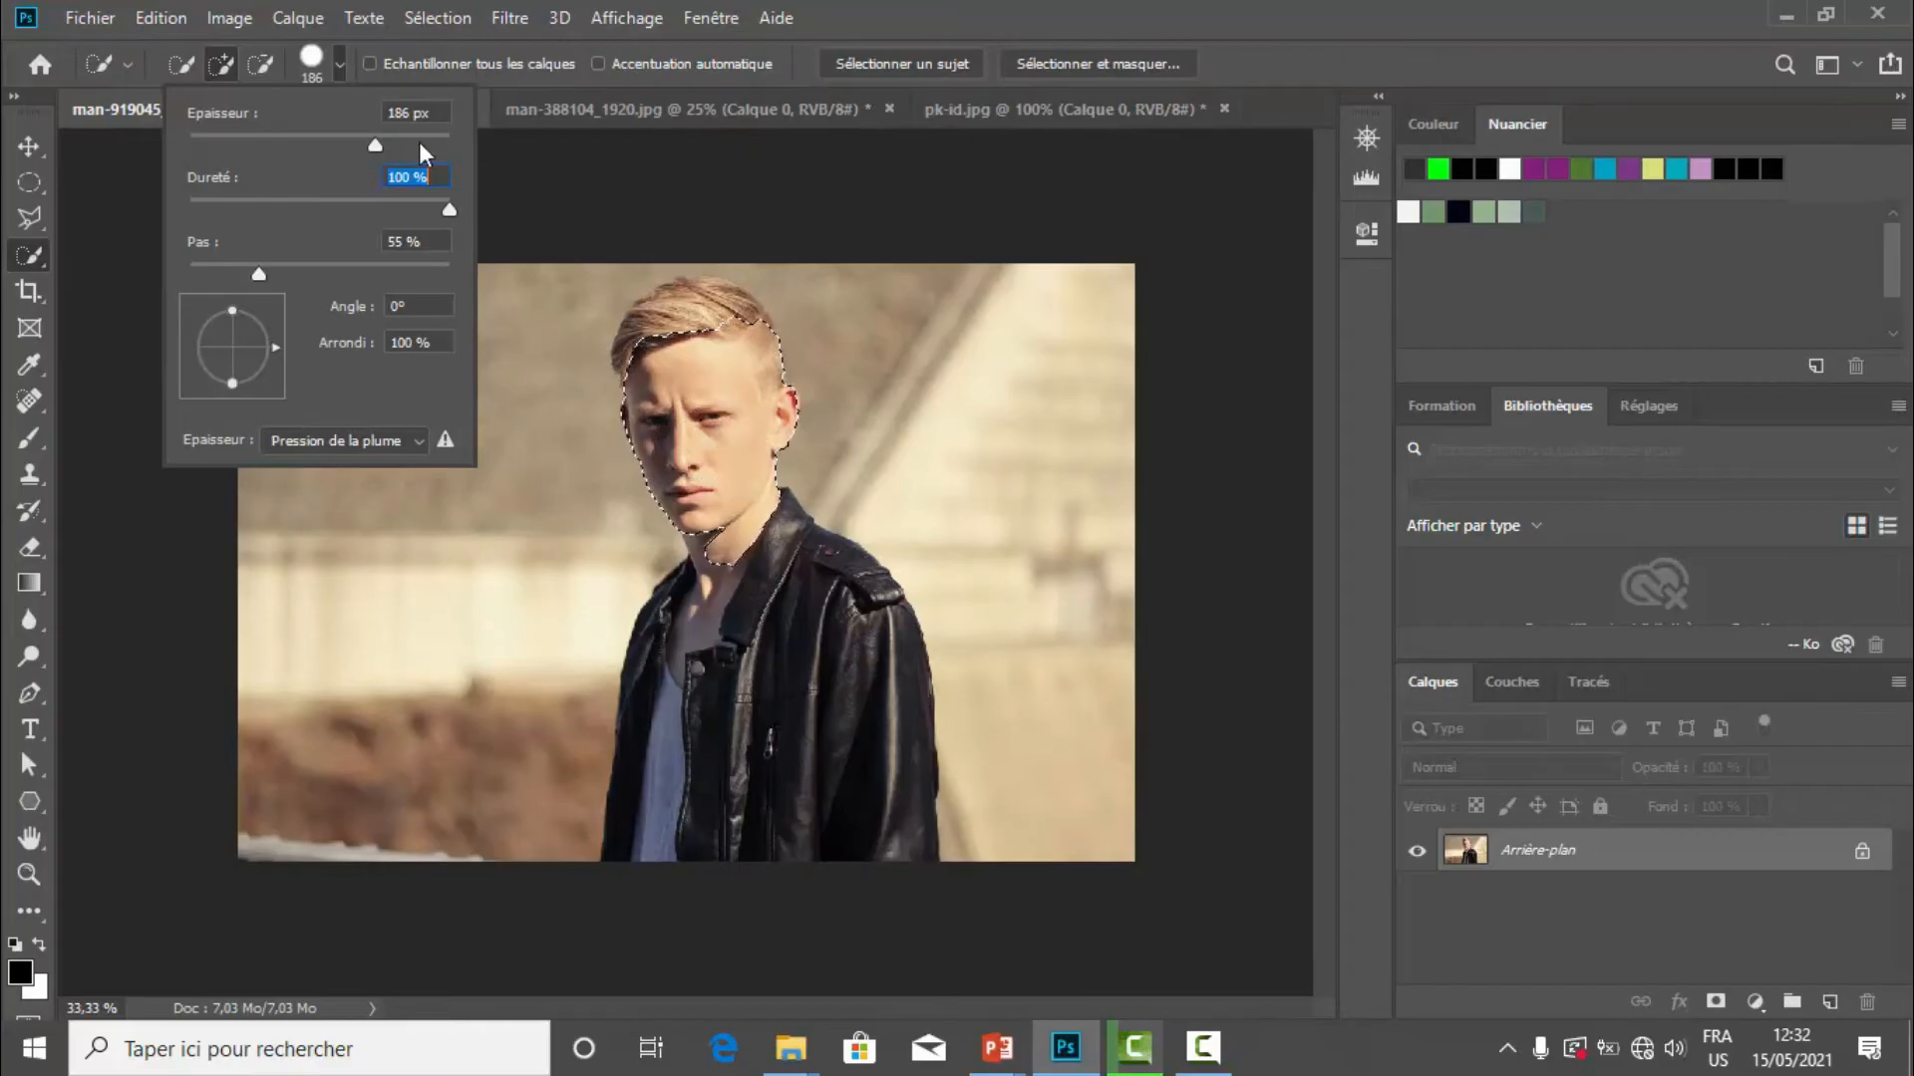
# Reduce the selection brush to 74 px and extend the selection over the man's hair, neck and jacket
pyautogui.click(260, 139)
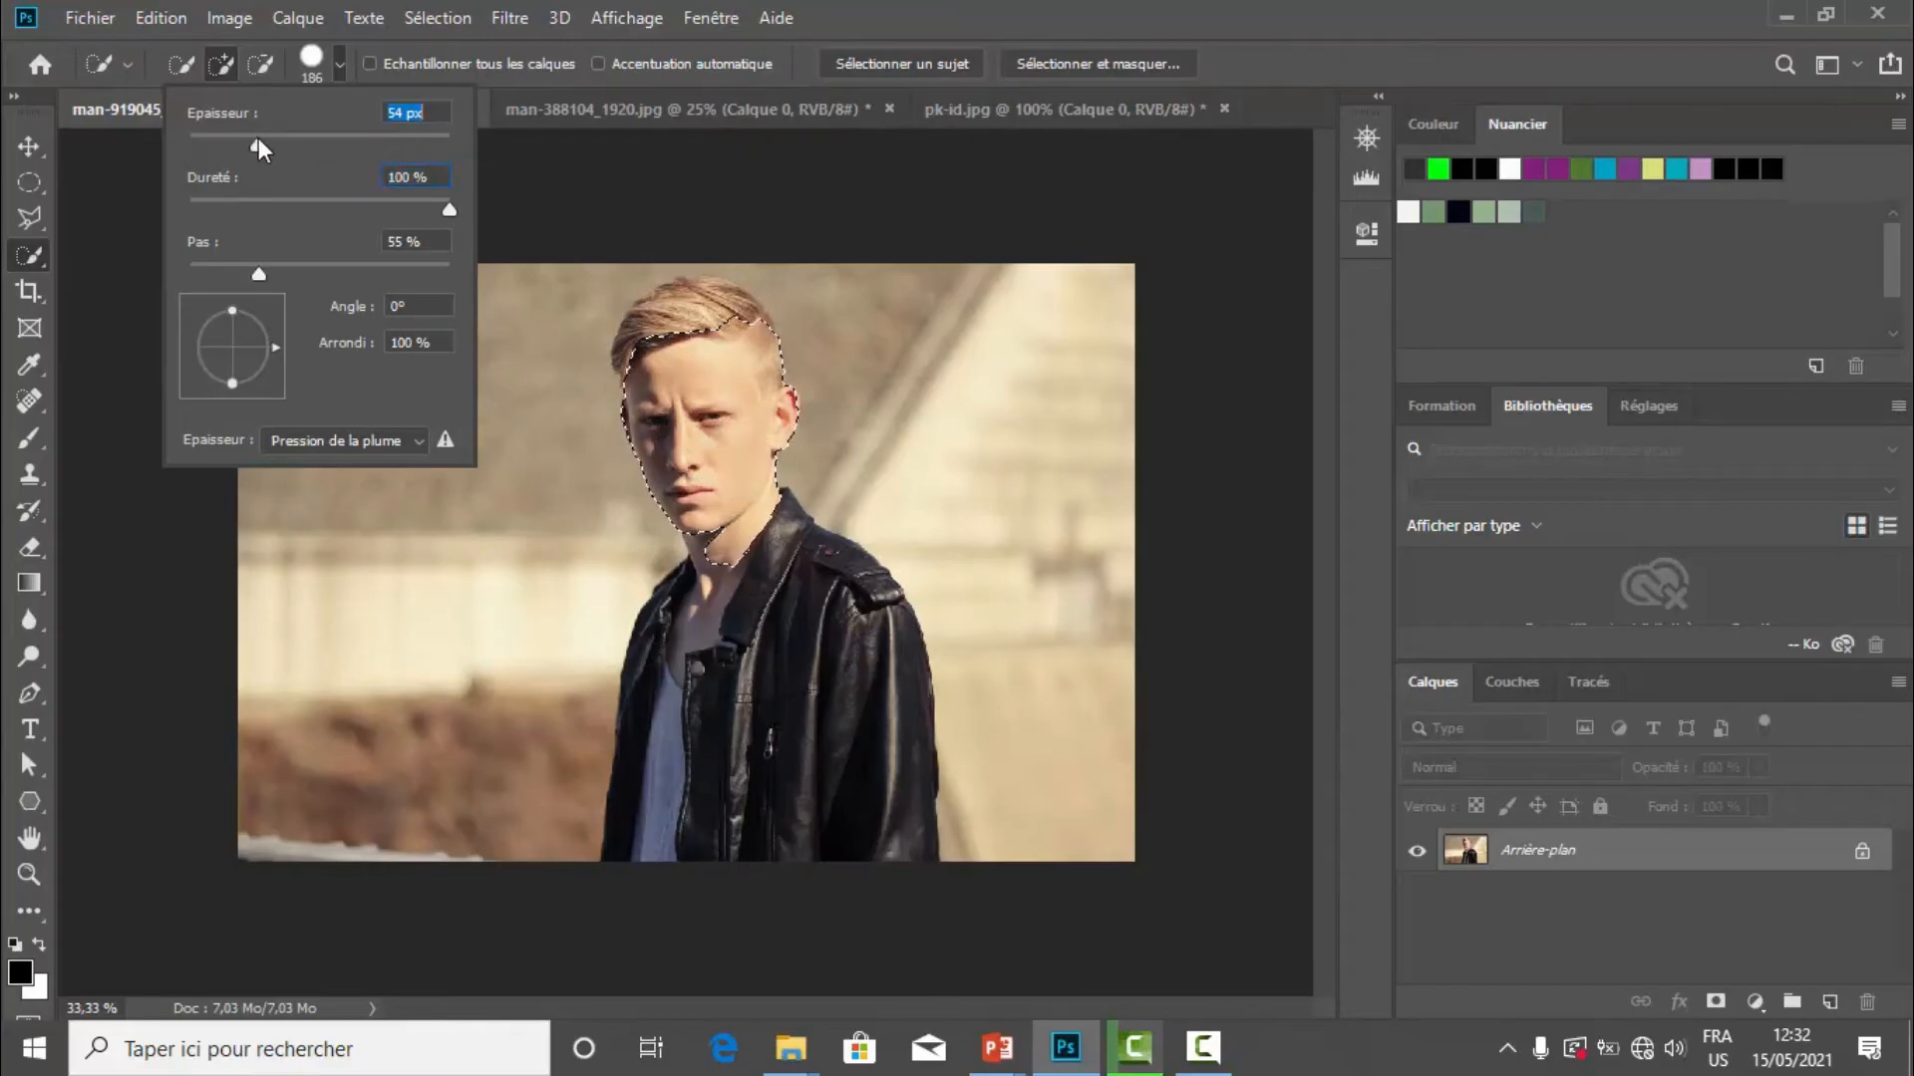
pyautogui.click(384, 139)
pyautogui.click(284, 137)
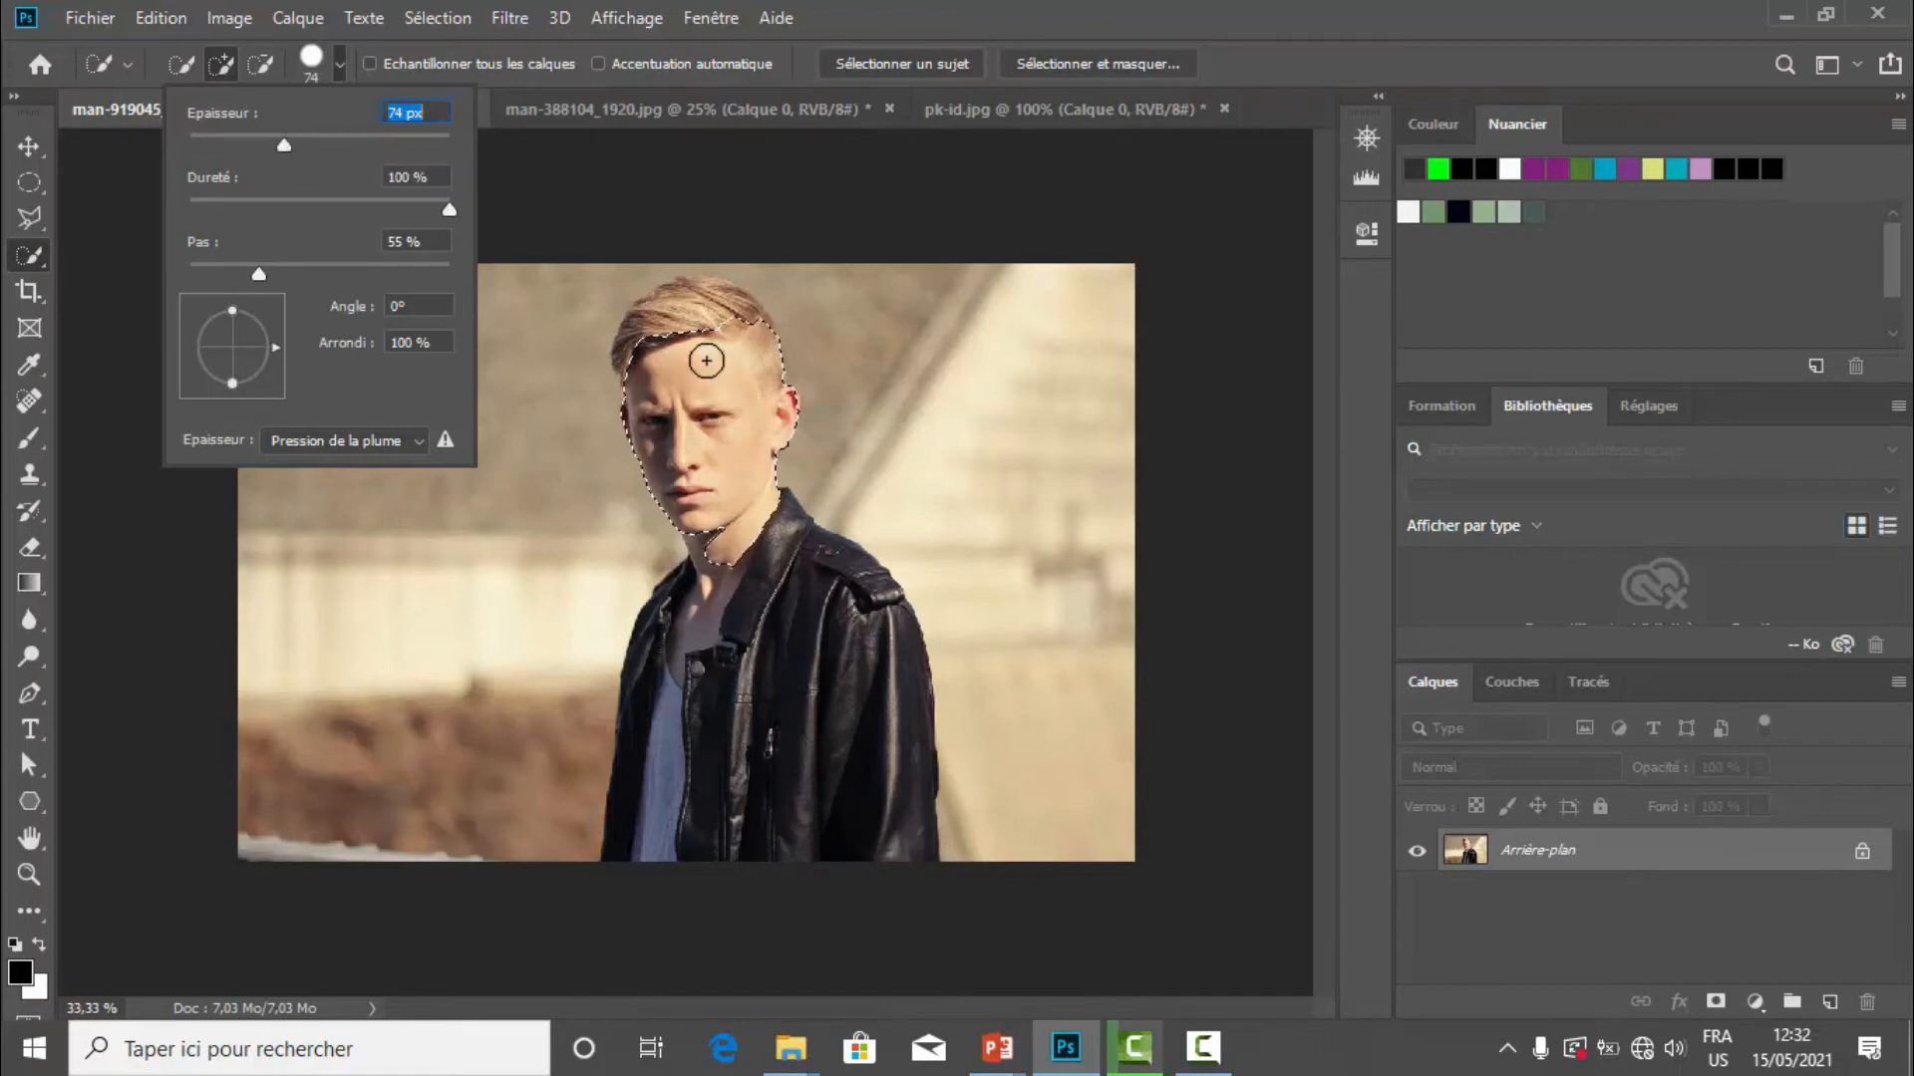
pyautogui.press('Return')
pyautogui.hotkey('ctrl', '+')
pyautogui.hotkey('ctrl', '+')
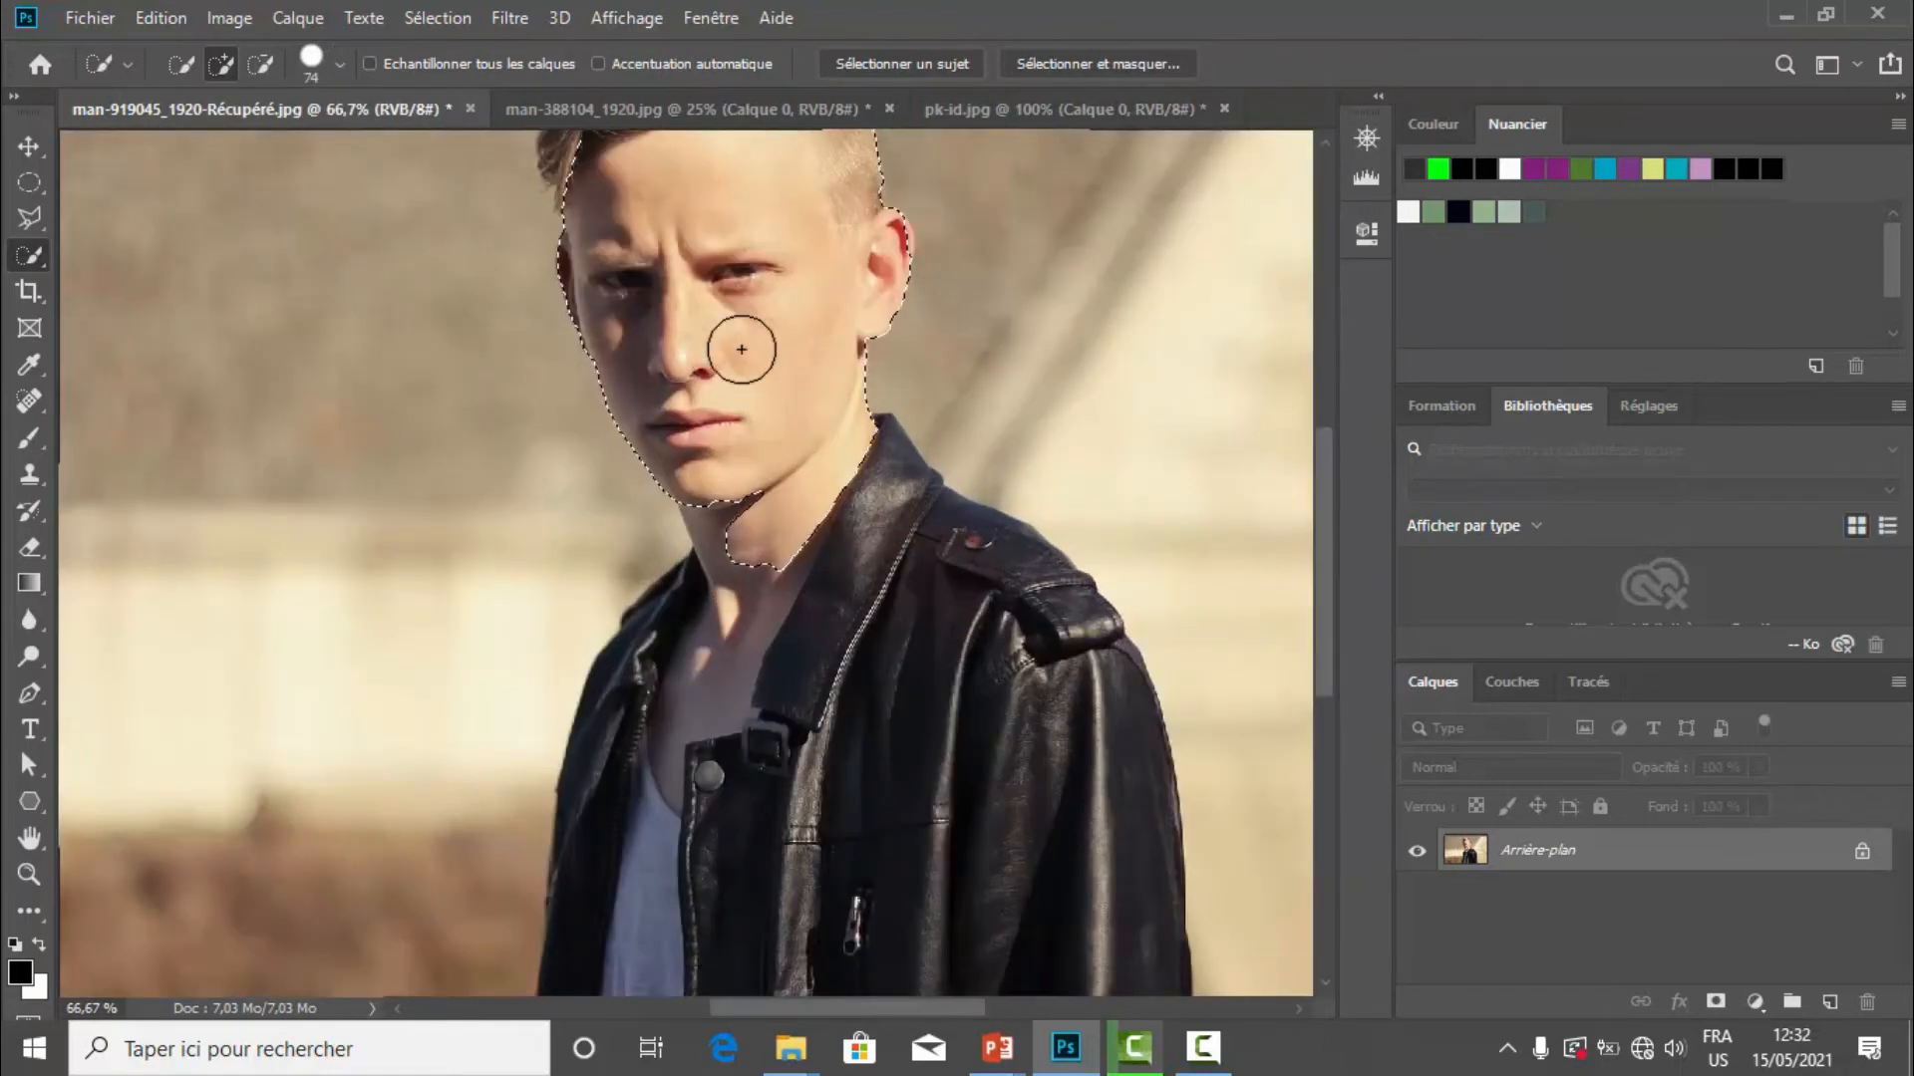
pyautogui.moveTo(742, 349)
pyautogui.mouseDown()
pyautogui.moveTo(778, 472)
pyautogui.moveTo(662, 753)
pyautogui.moveTo(704, 698)
pyautogui.mouseUp()
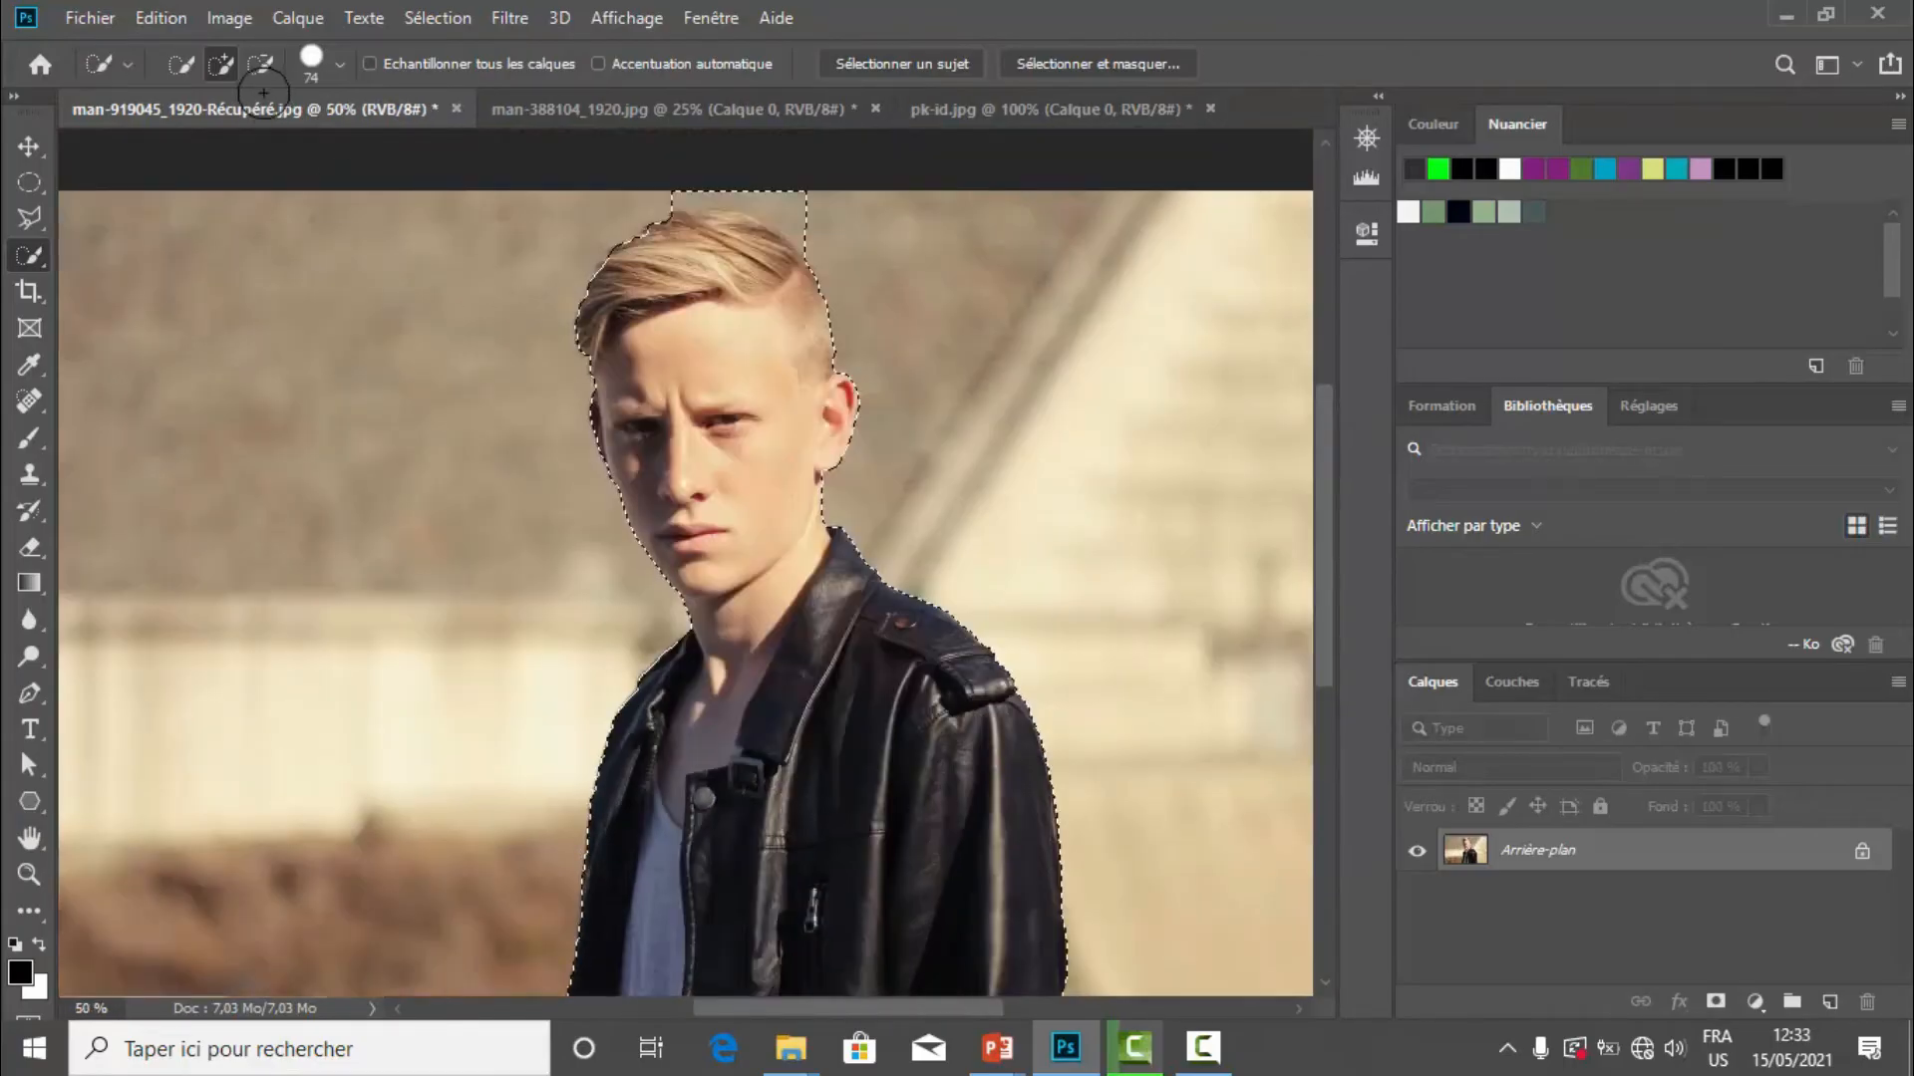
# Subtract the patch of background above the hair from the selection and return the tool to add mode
pyautogui.click(257, 65)
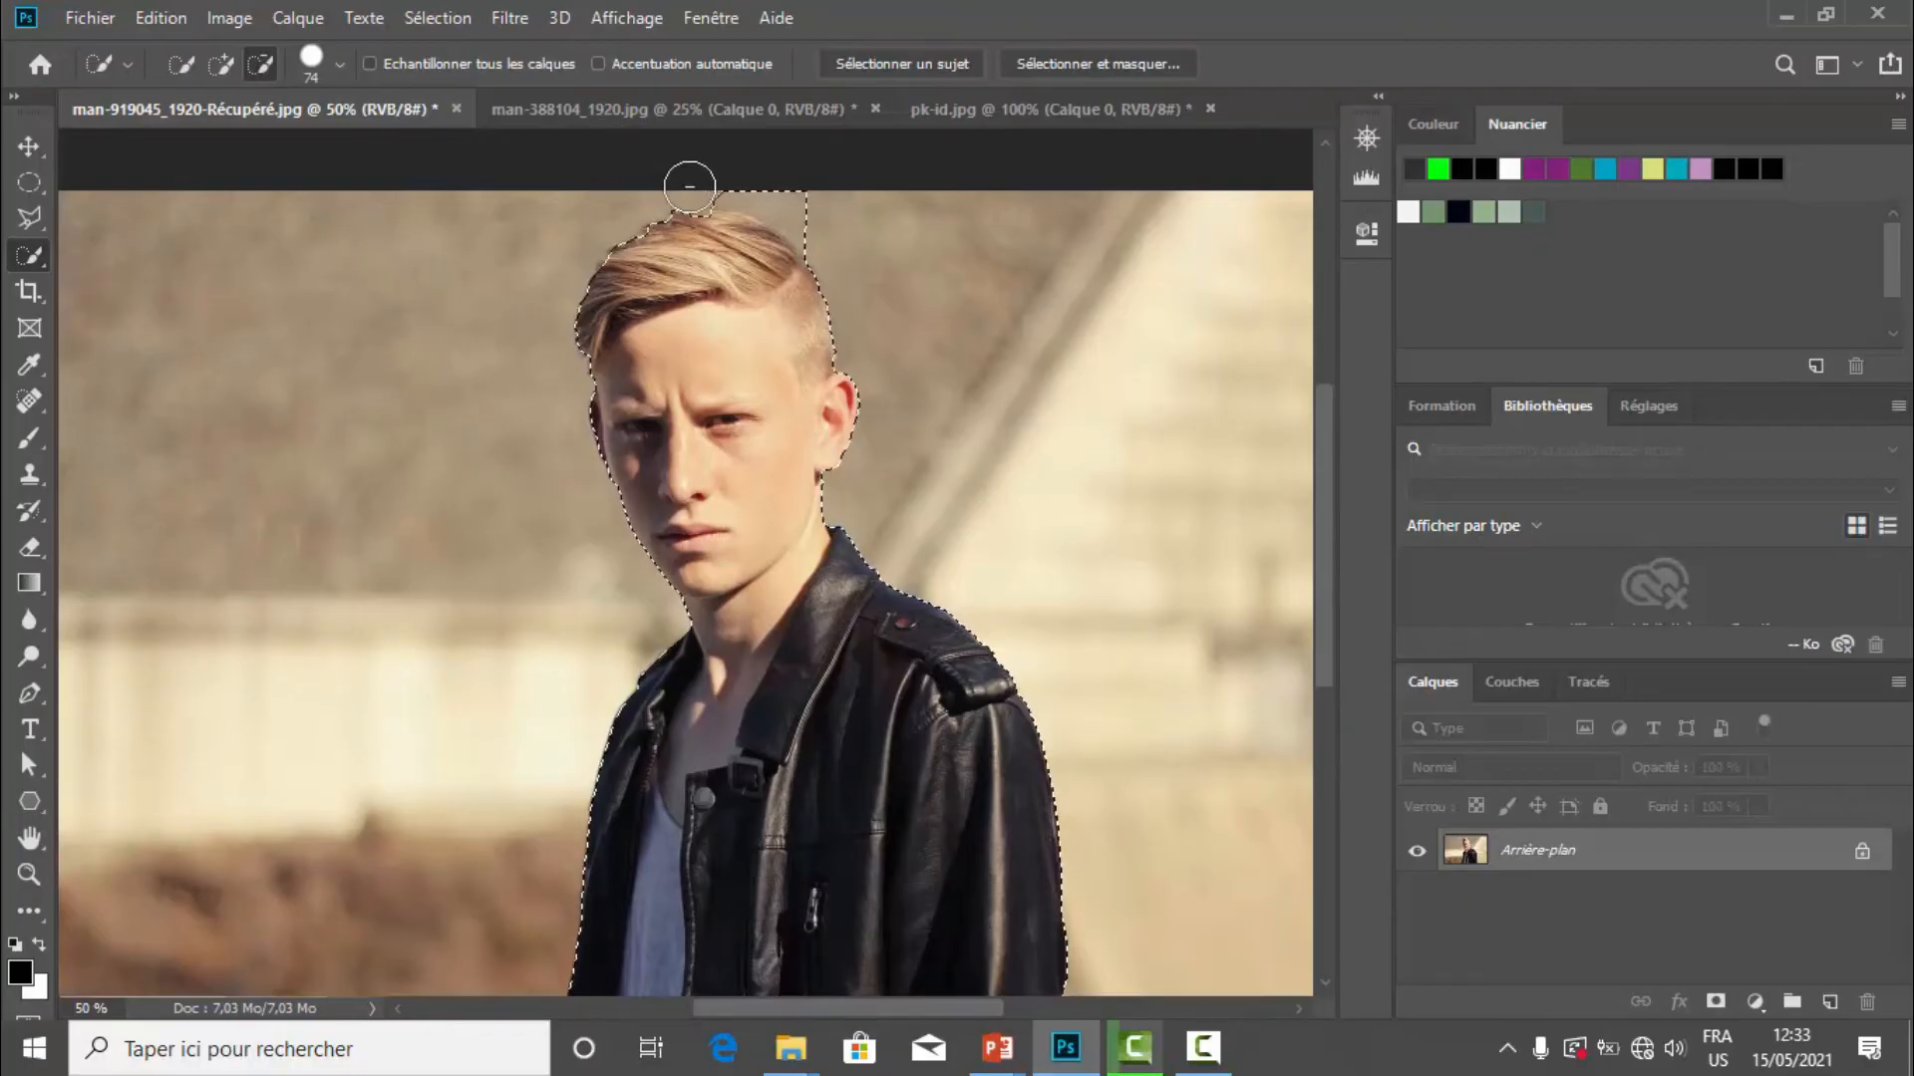
pyautogui.moveTo(689, 186)
pyautogui.mouseDown()
pyautogui.moveTo(777, 189)
pyautogui.moveTo(802, 211)
pyautogui.mouseUp()
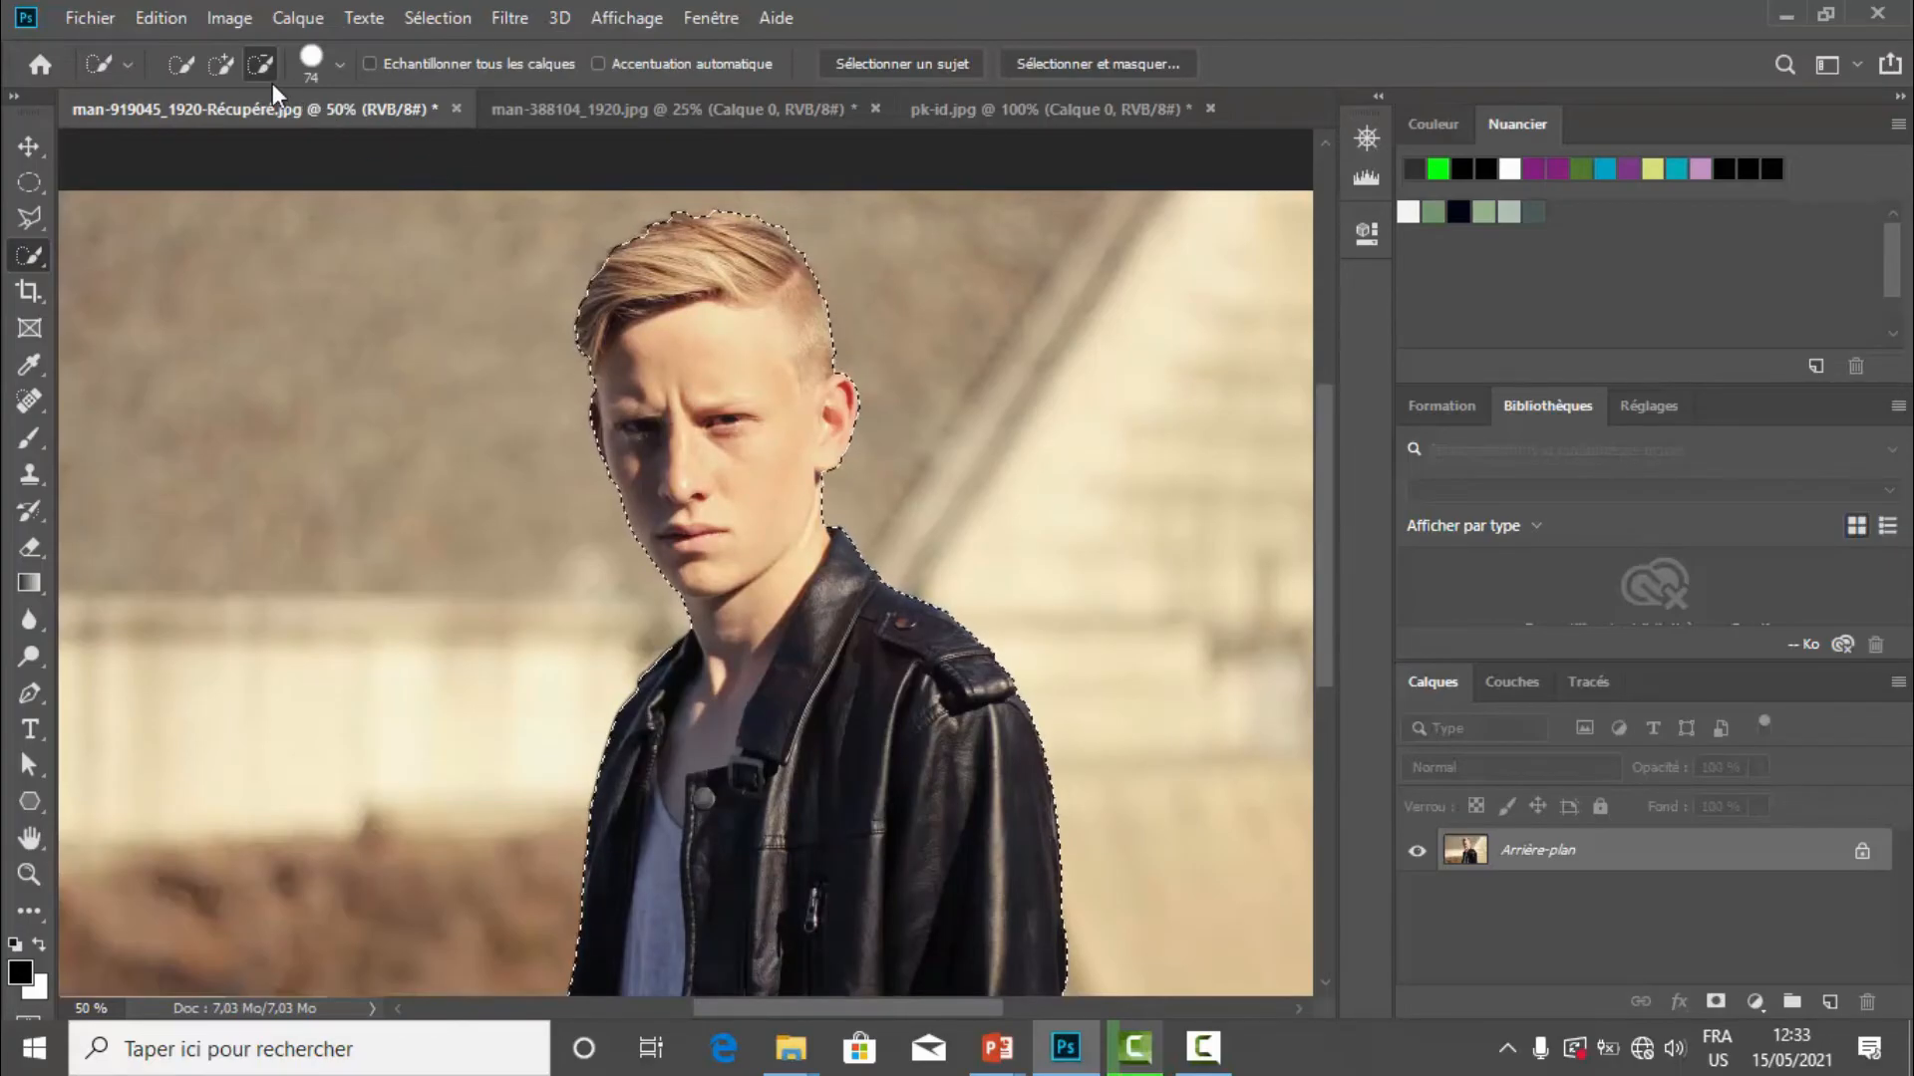
pyautogui.click(225, 70)
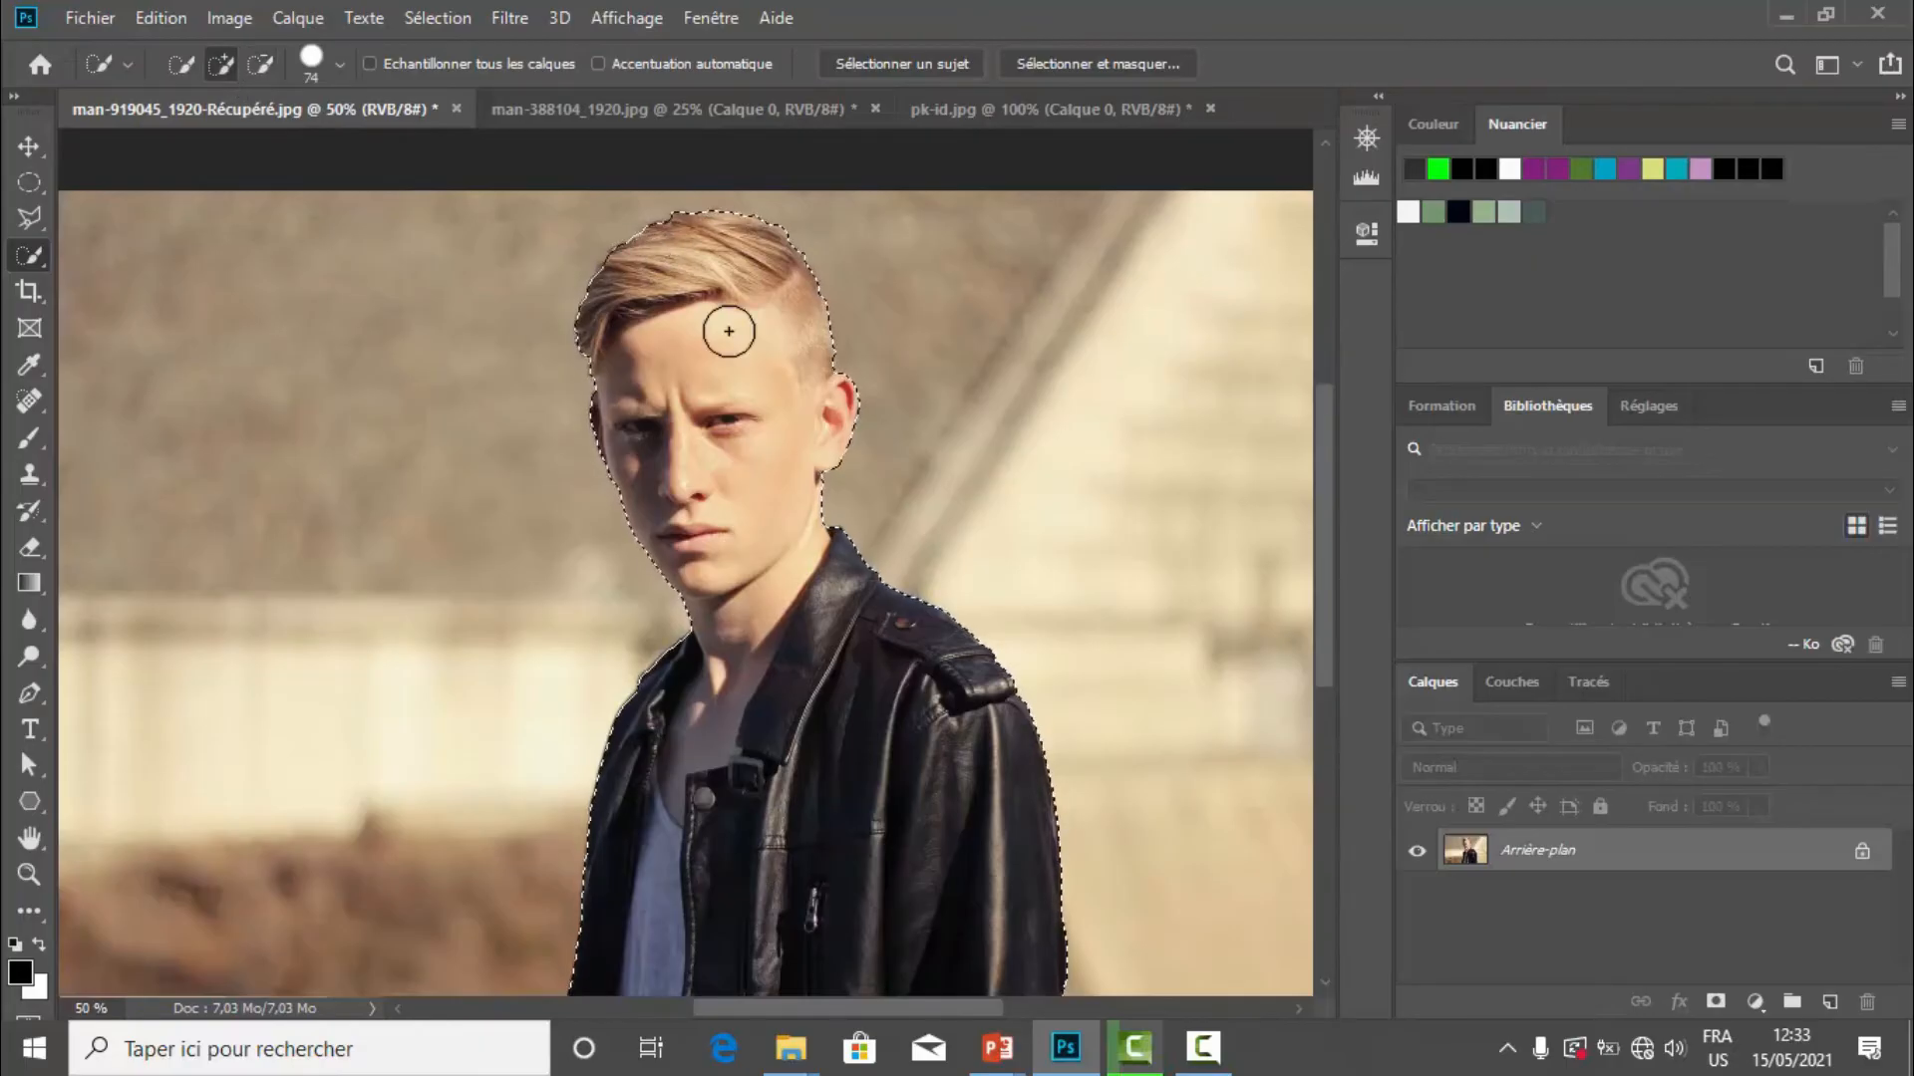
pyautogui.hotkey('ctrl', '-')
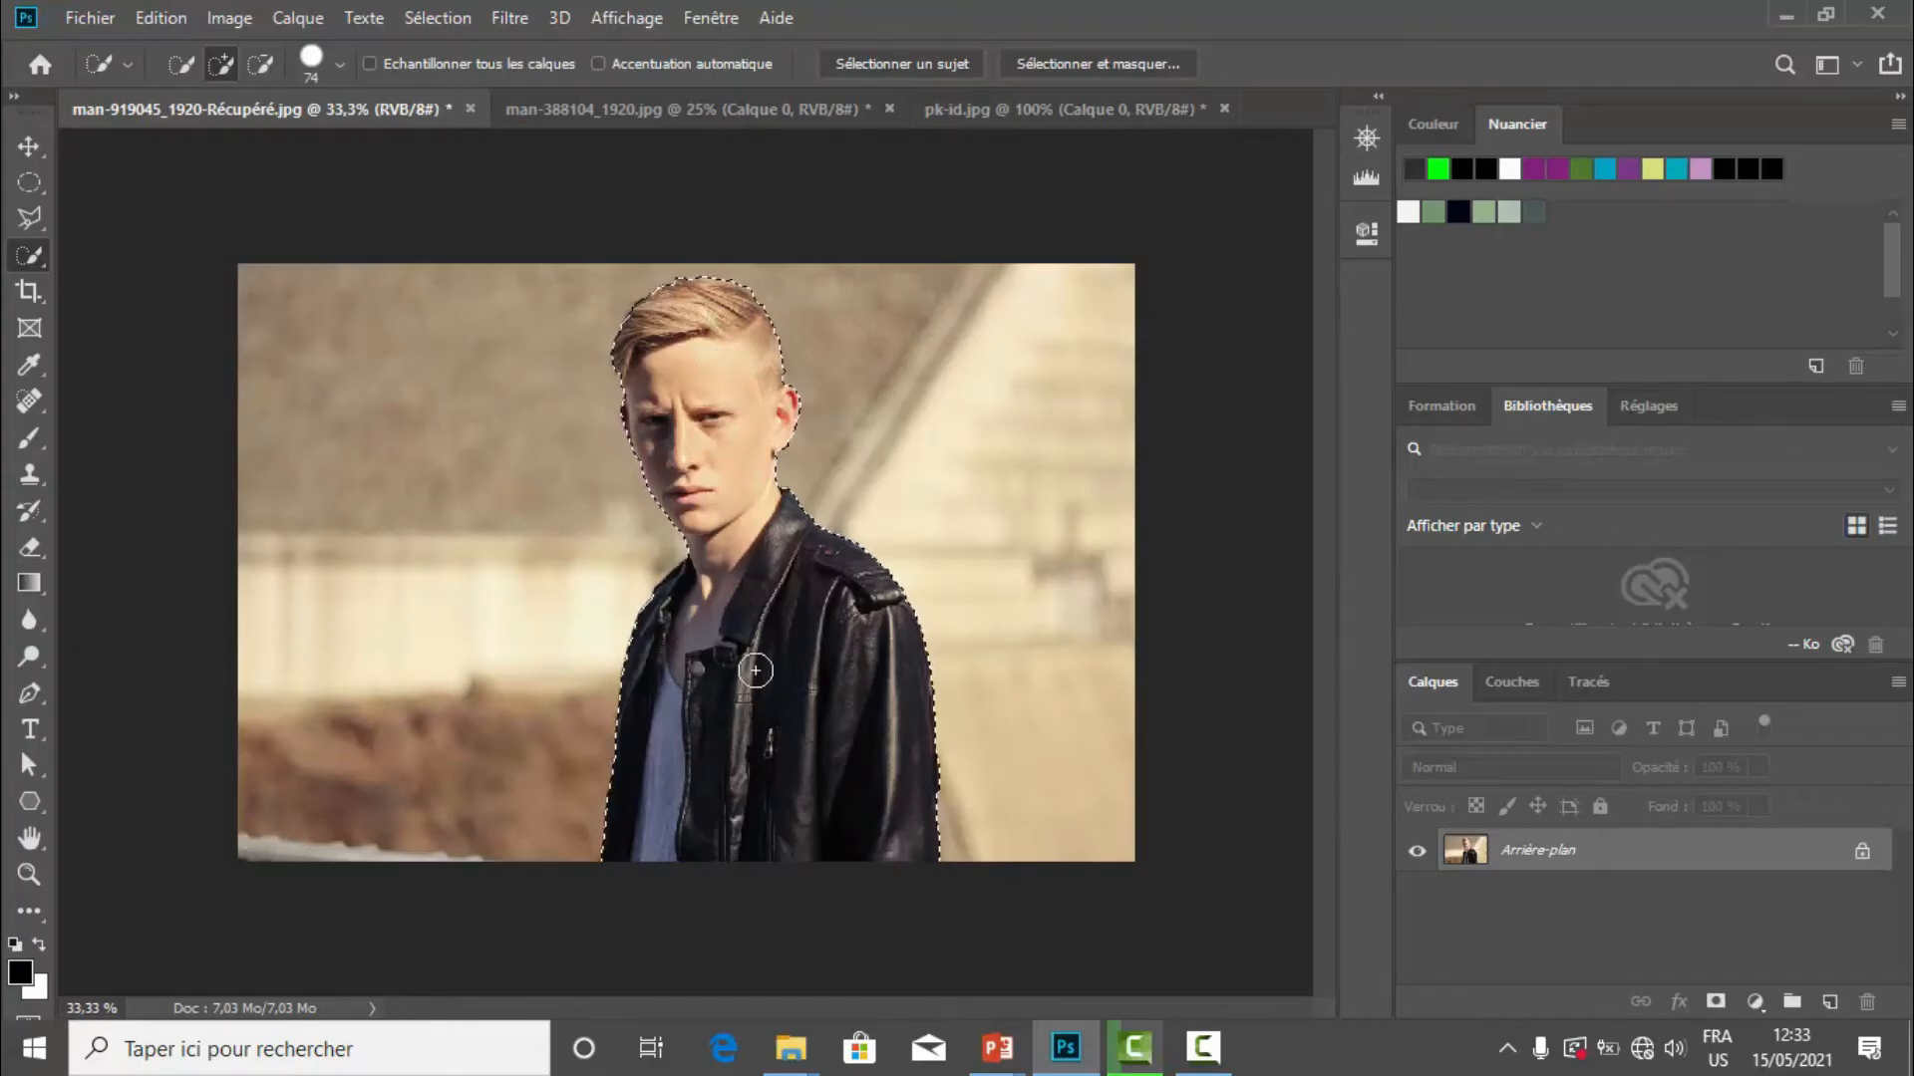
# Open the selection in Select and Mask and examine the cutout edges around the head at 200% zoom
pyautogui.click(1074, 66)
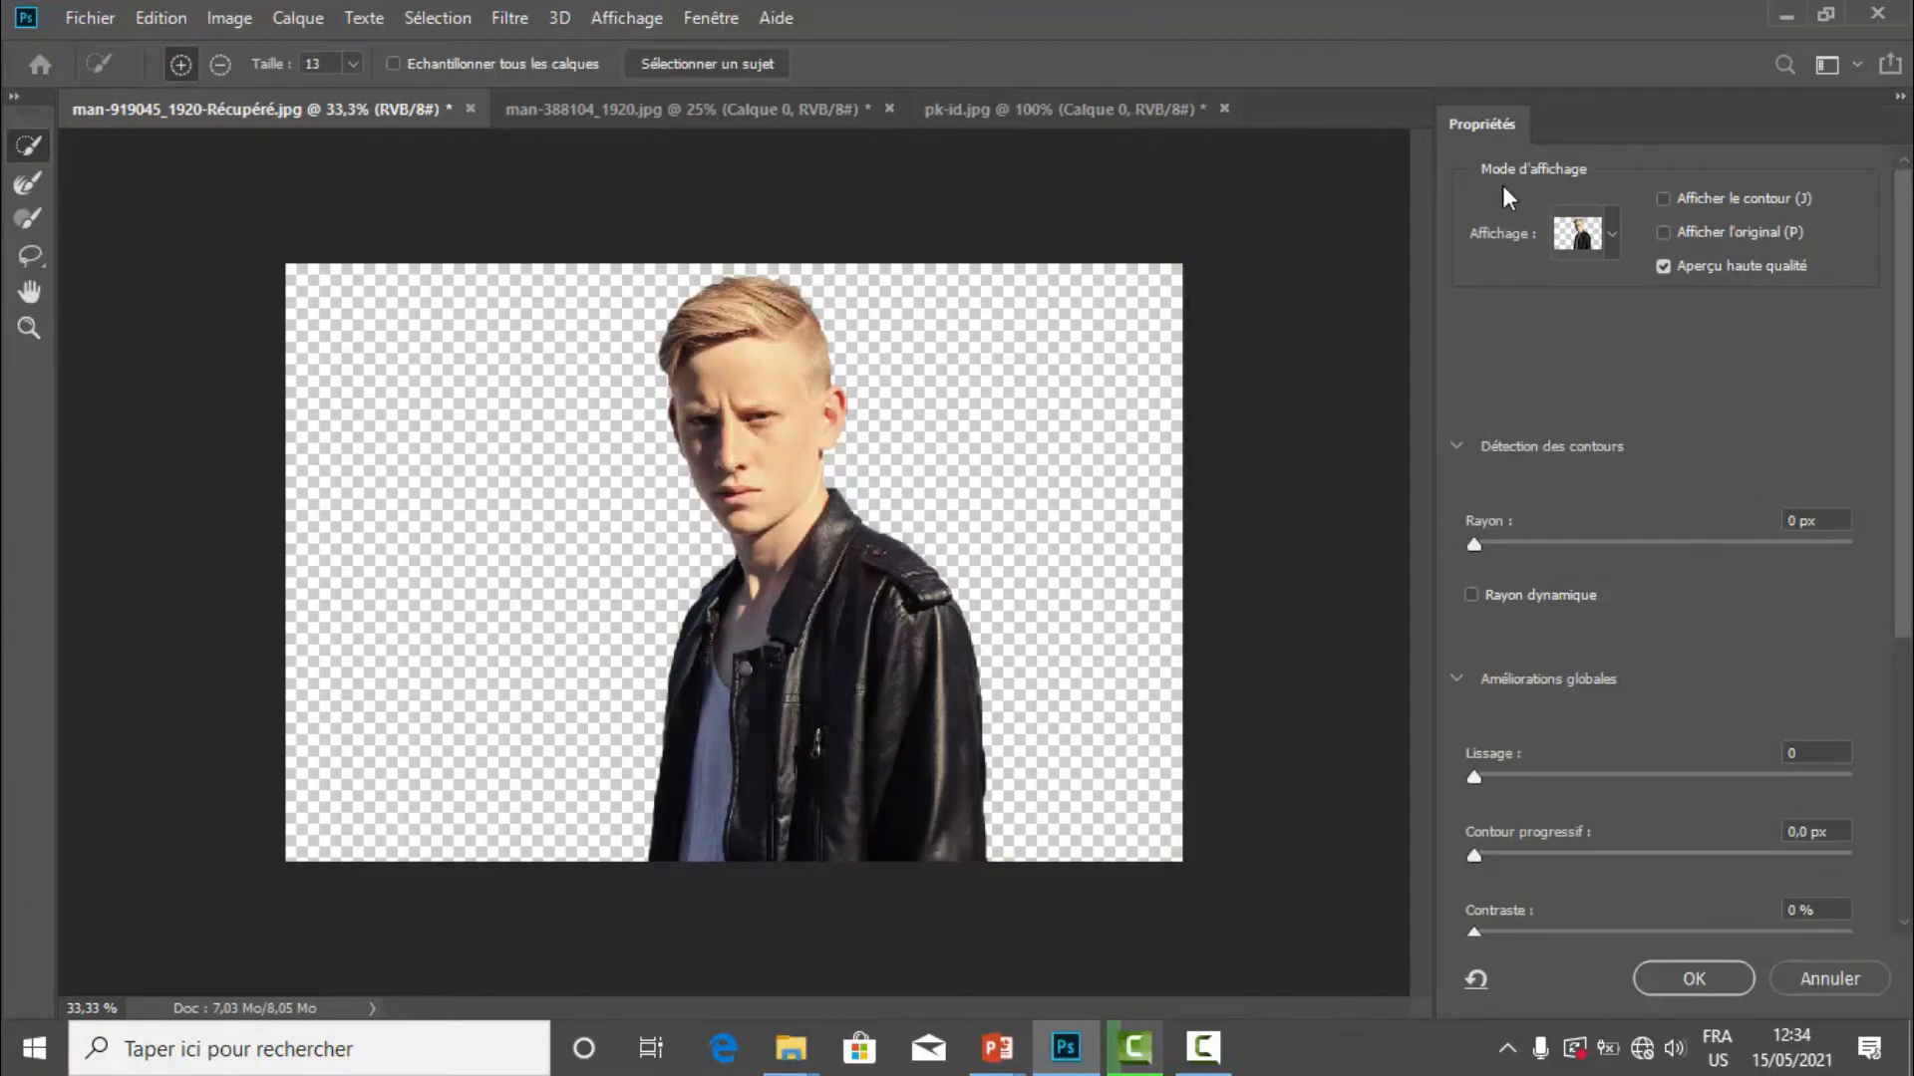
pyautogui.hotkey('ctrl', '+')
pyautogui.hotkey('ctrl', '+')
pyautogui.hotkey('ctrl', '+')
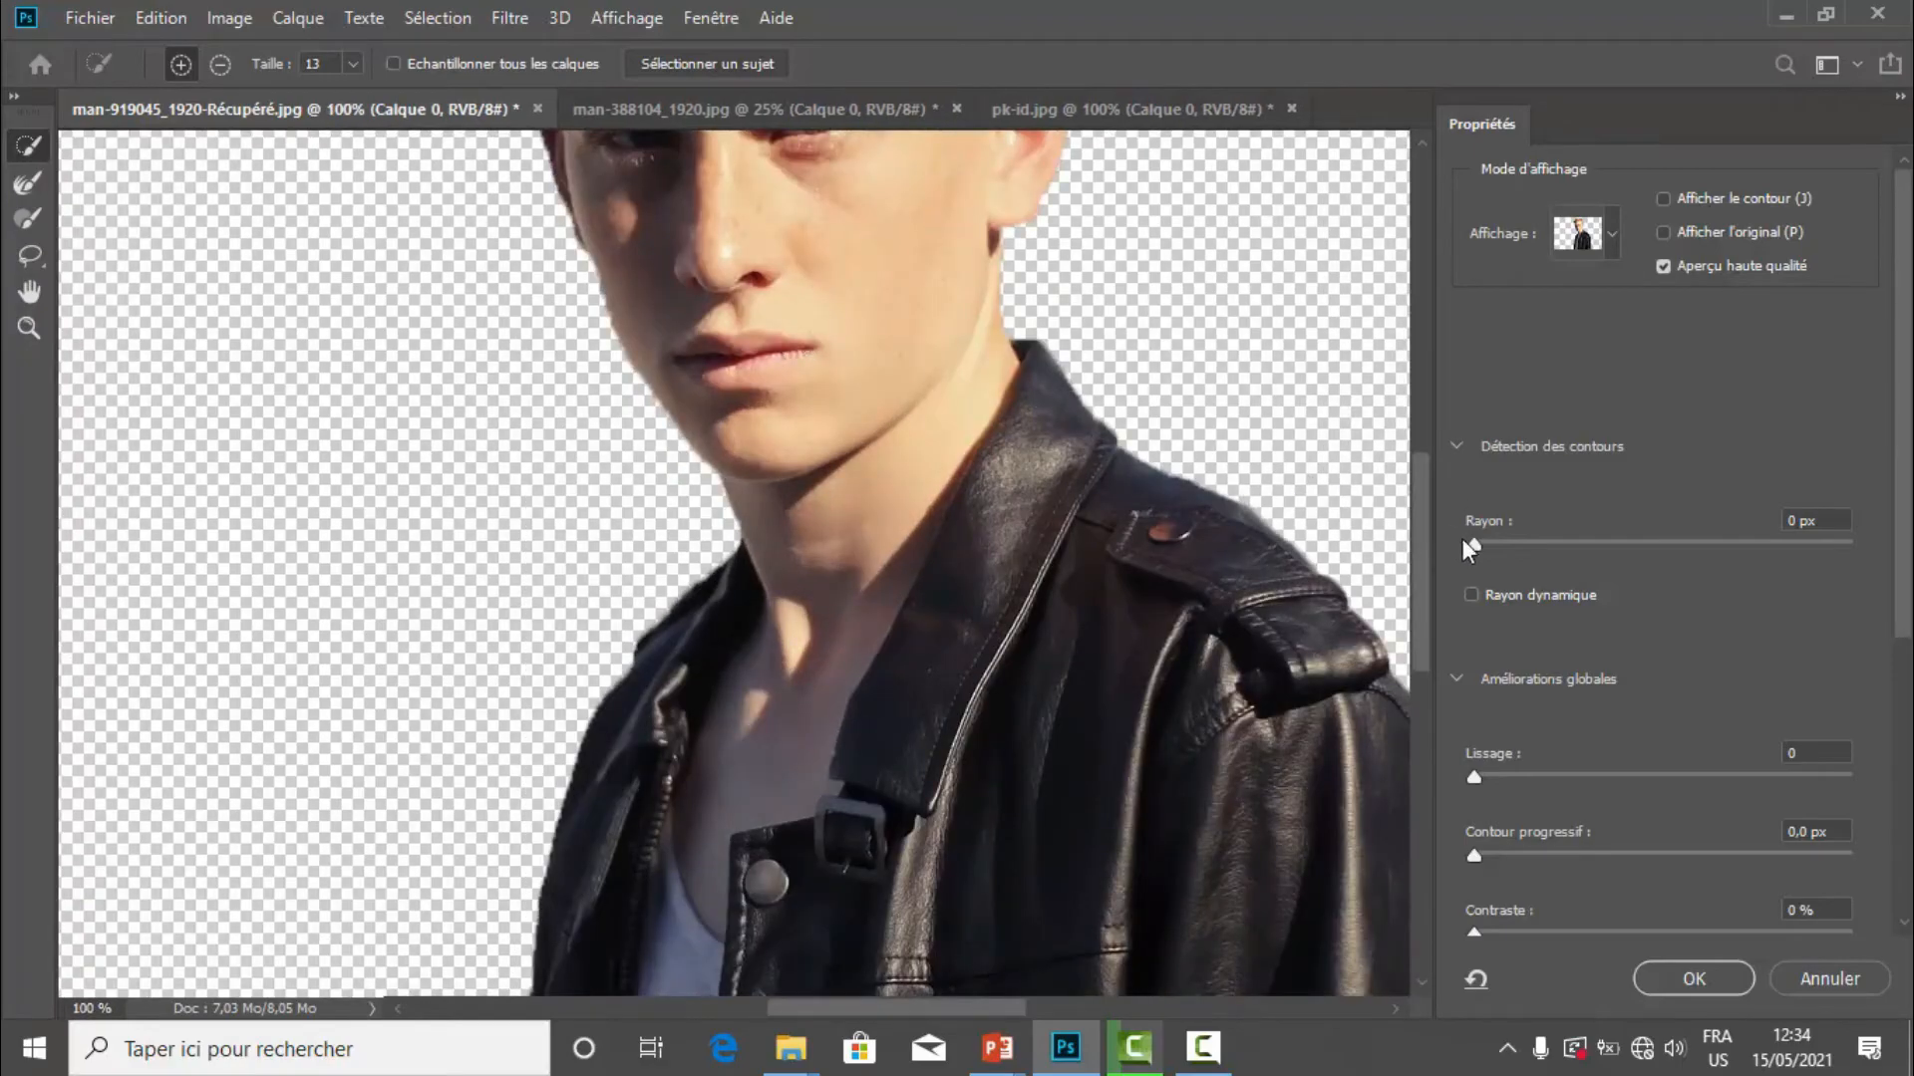
pyautogui.moveTo(1416, 563); pyautogui.dragTo(1391, 436)
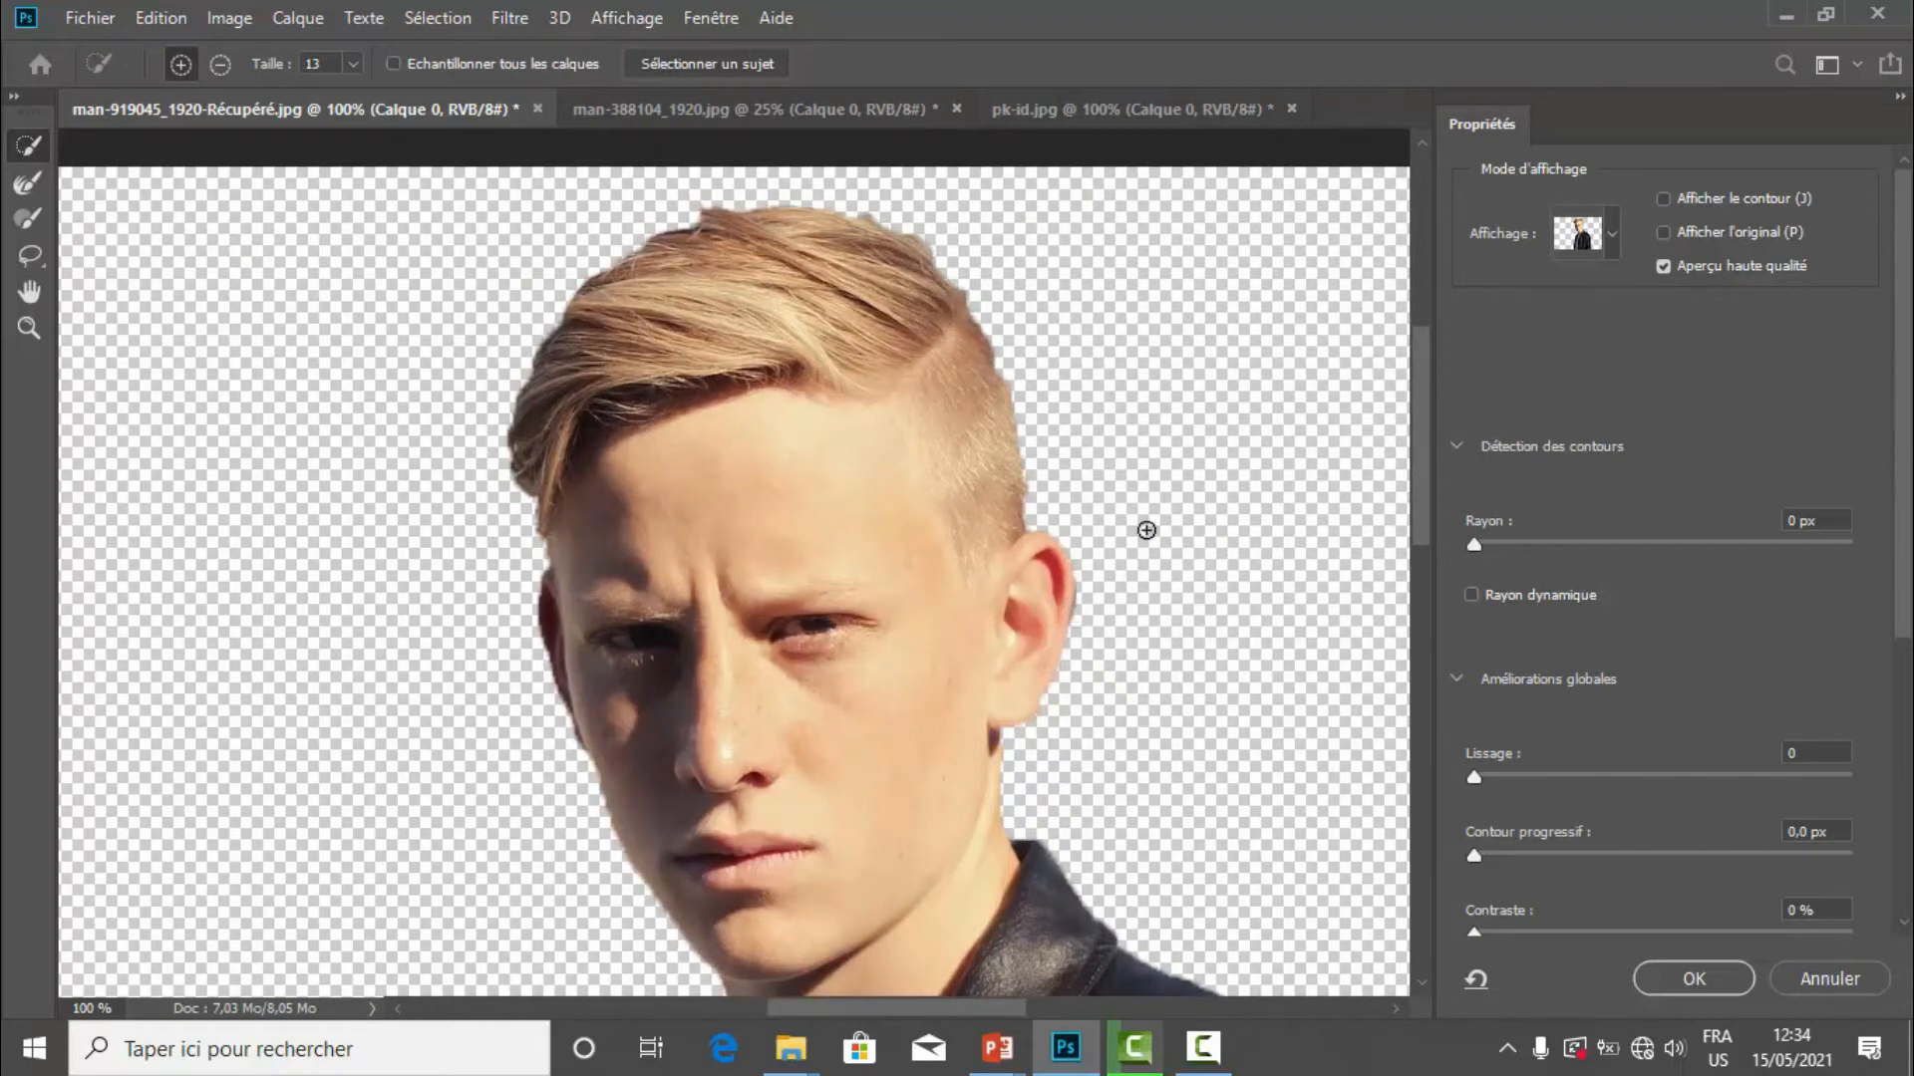
pyautogui.hotkey('ctrl', '+')
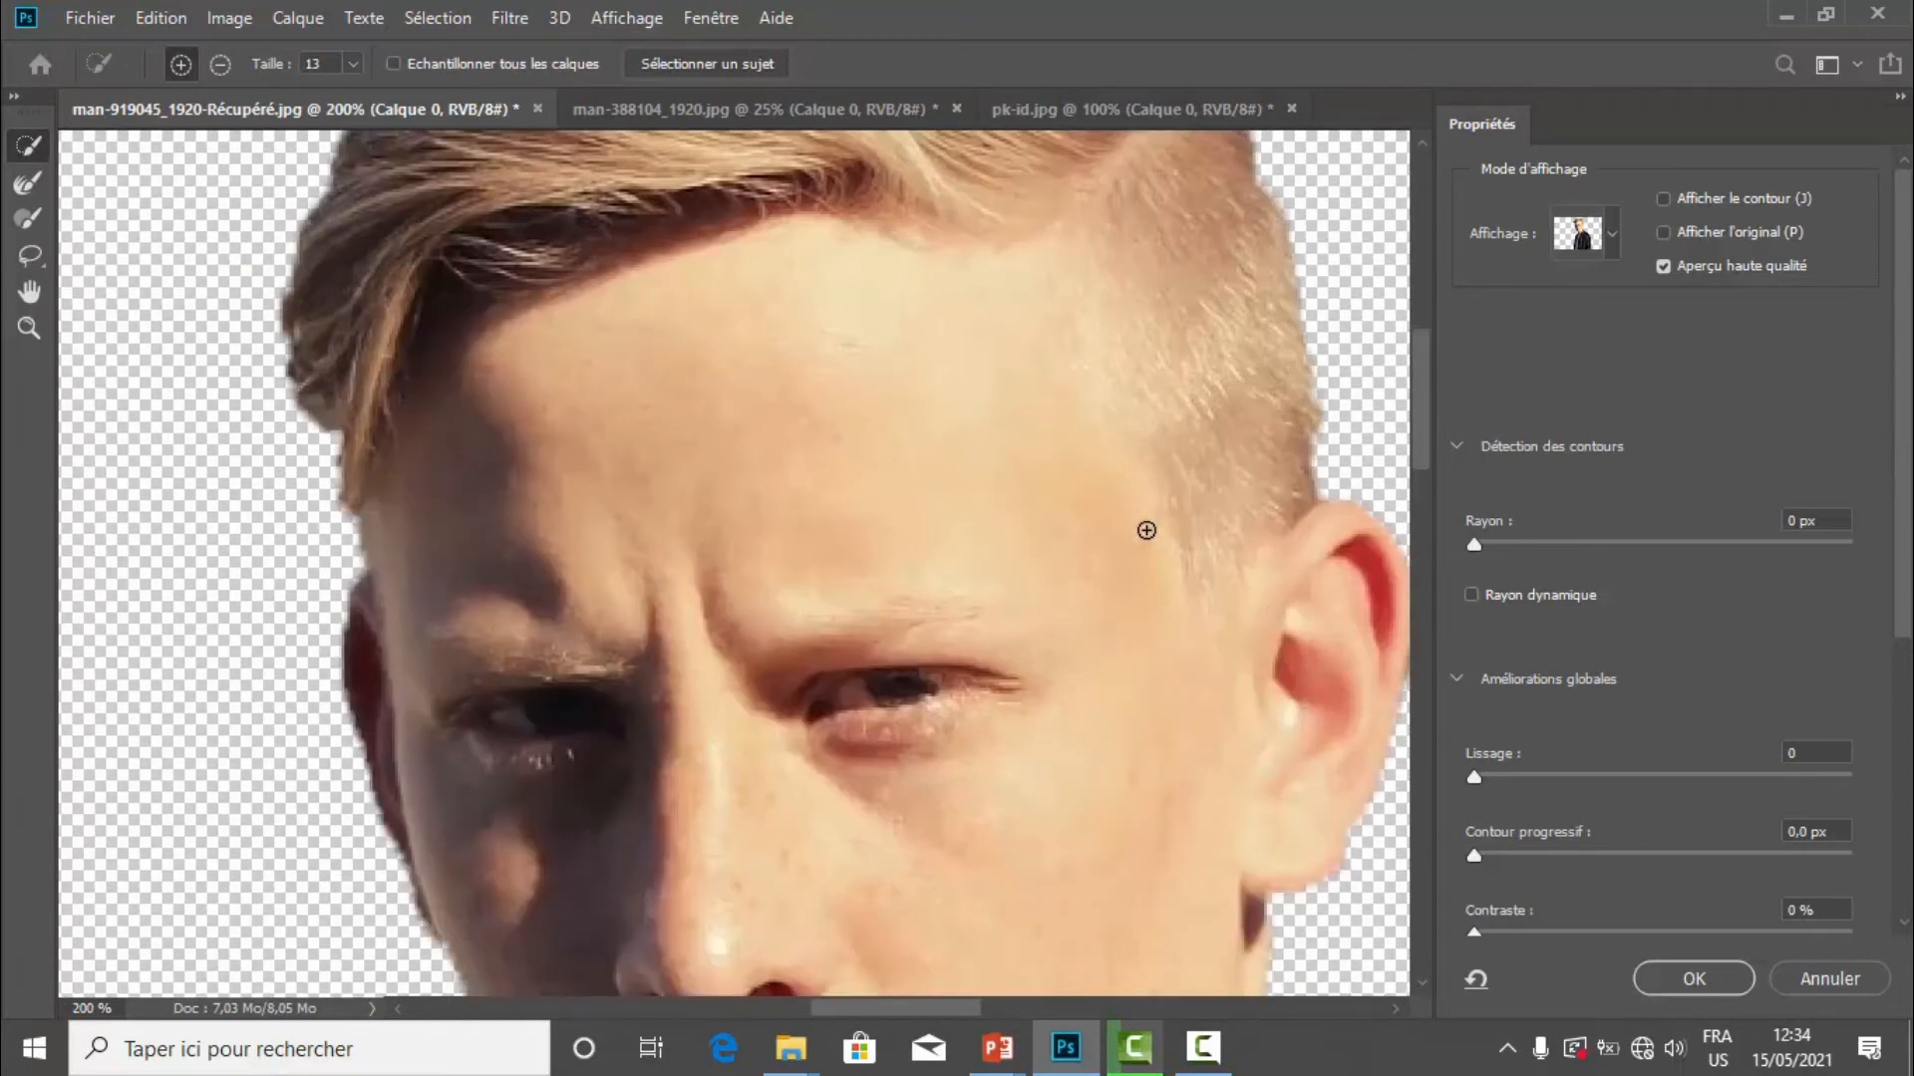
pyautogui.moveTo(1419, 416); pyautogui.dragTo(1422, 361)
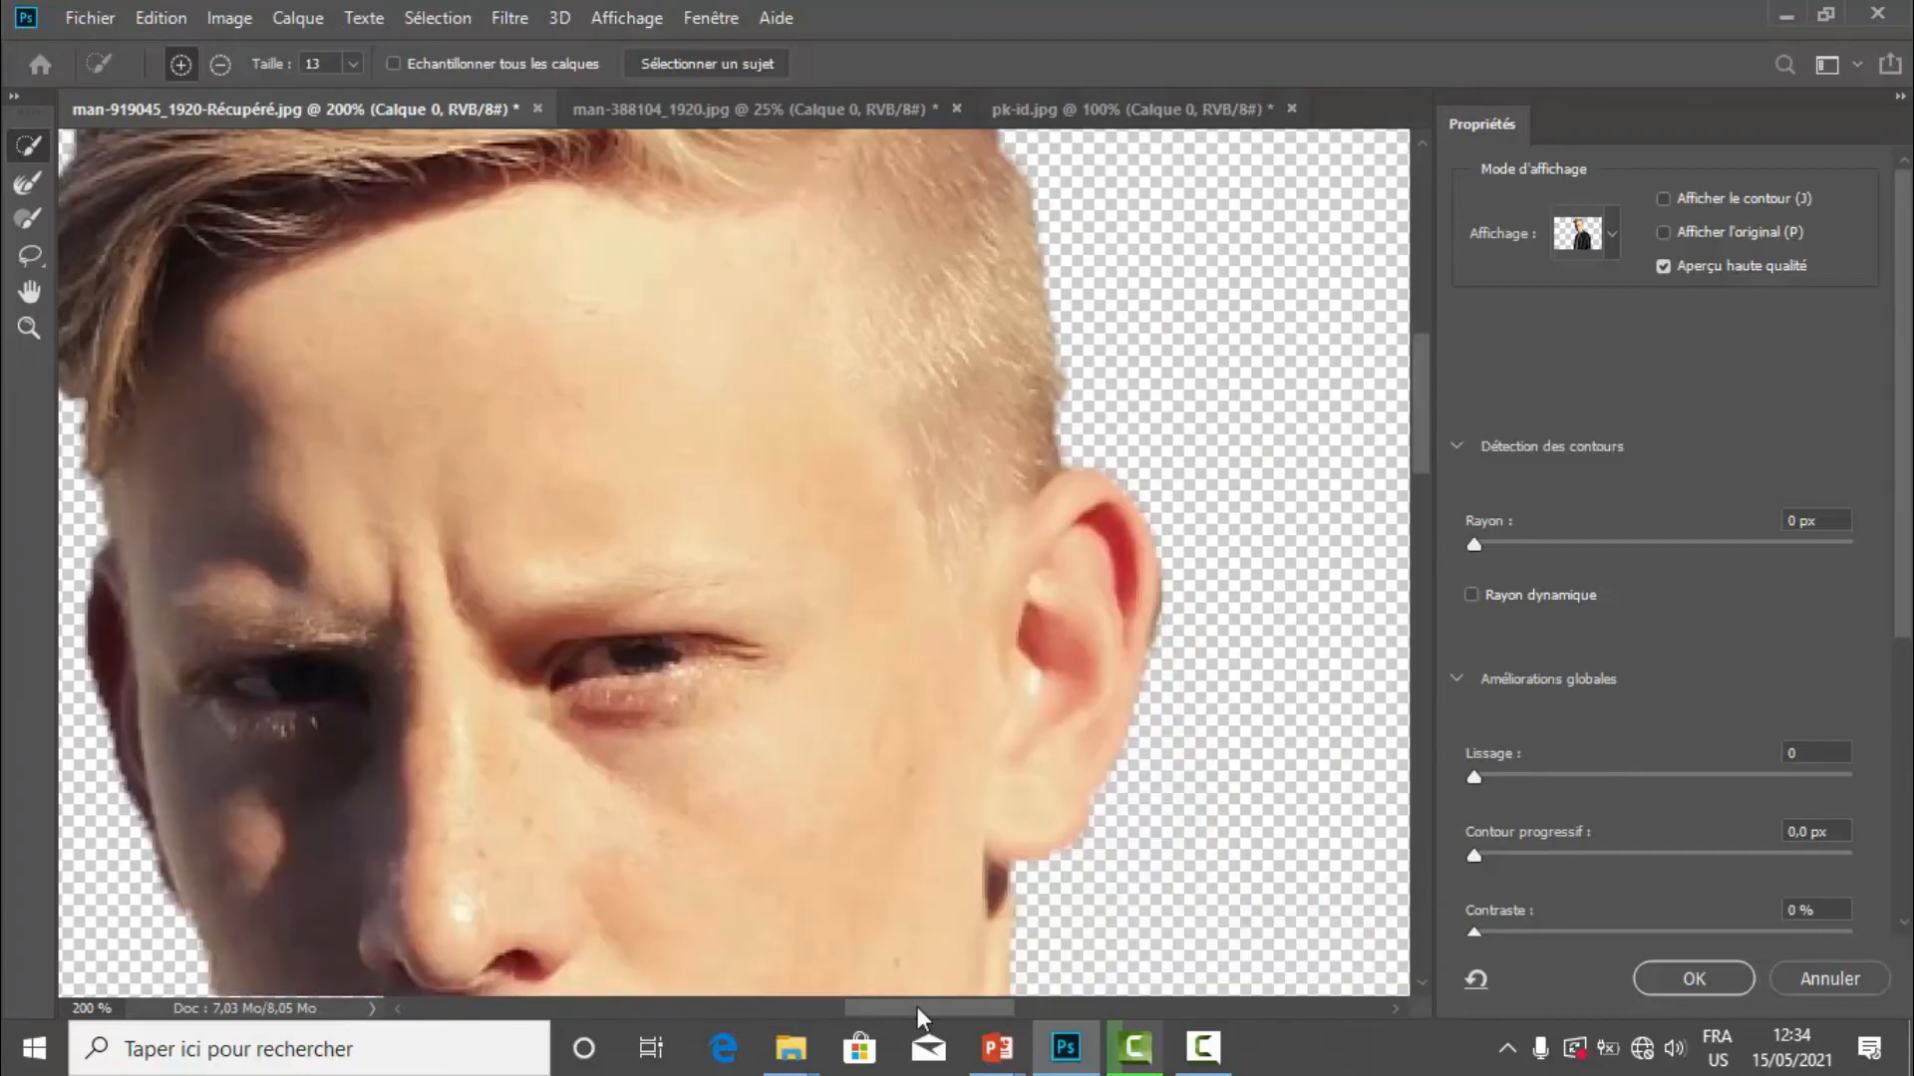
# Activate the Refine Edge Brush and examine the cutout's edges along the jacket
pyautogui.click(32, 182)
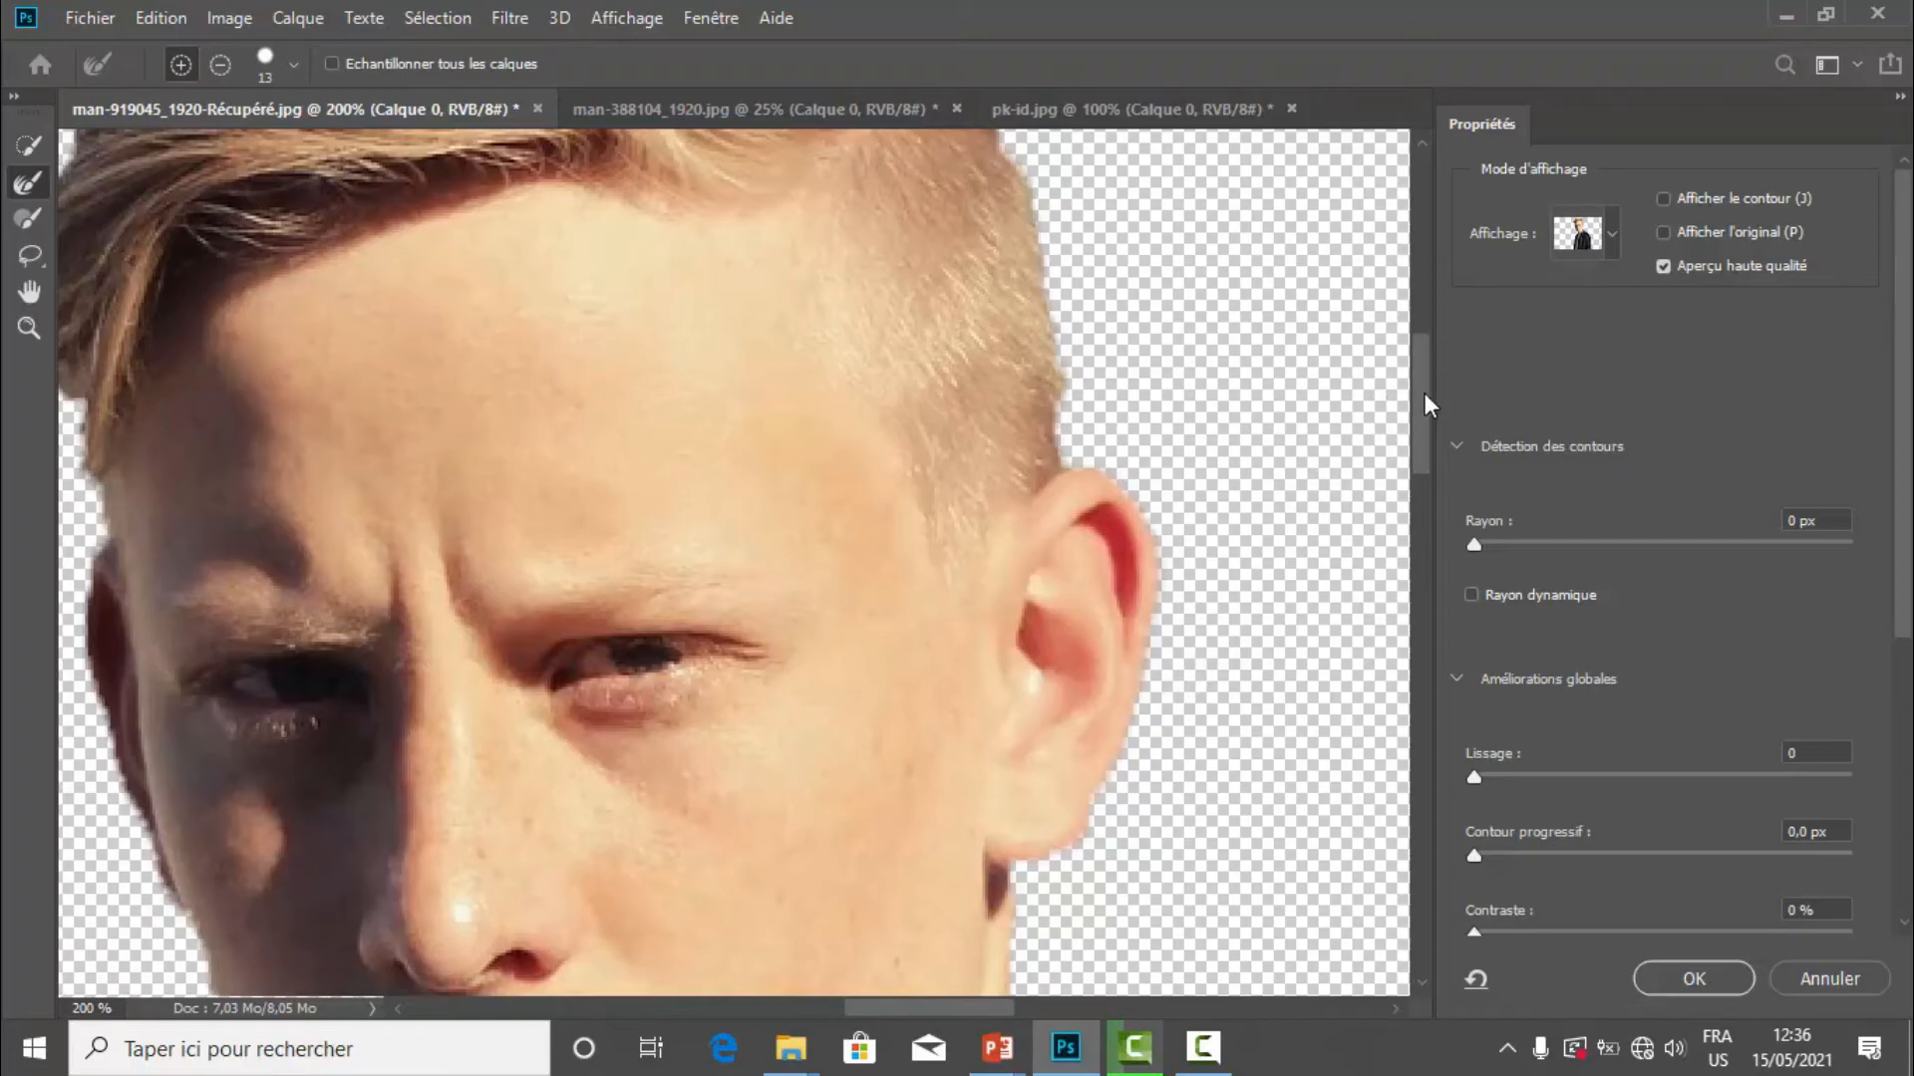
pyautogui.moveTo(1426, 398); pyautogui.dragTo(1405, 708)
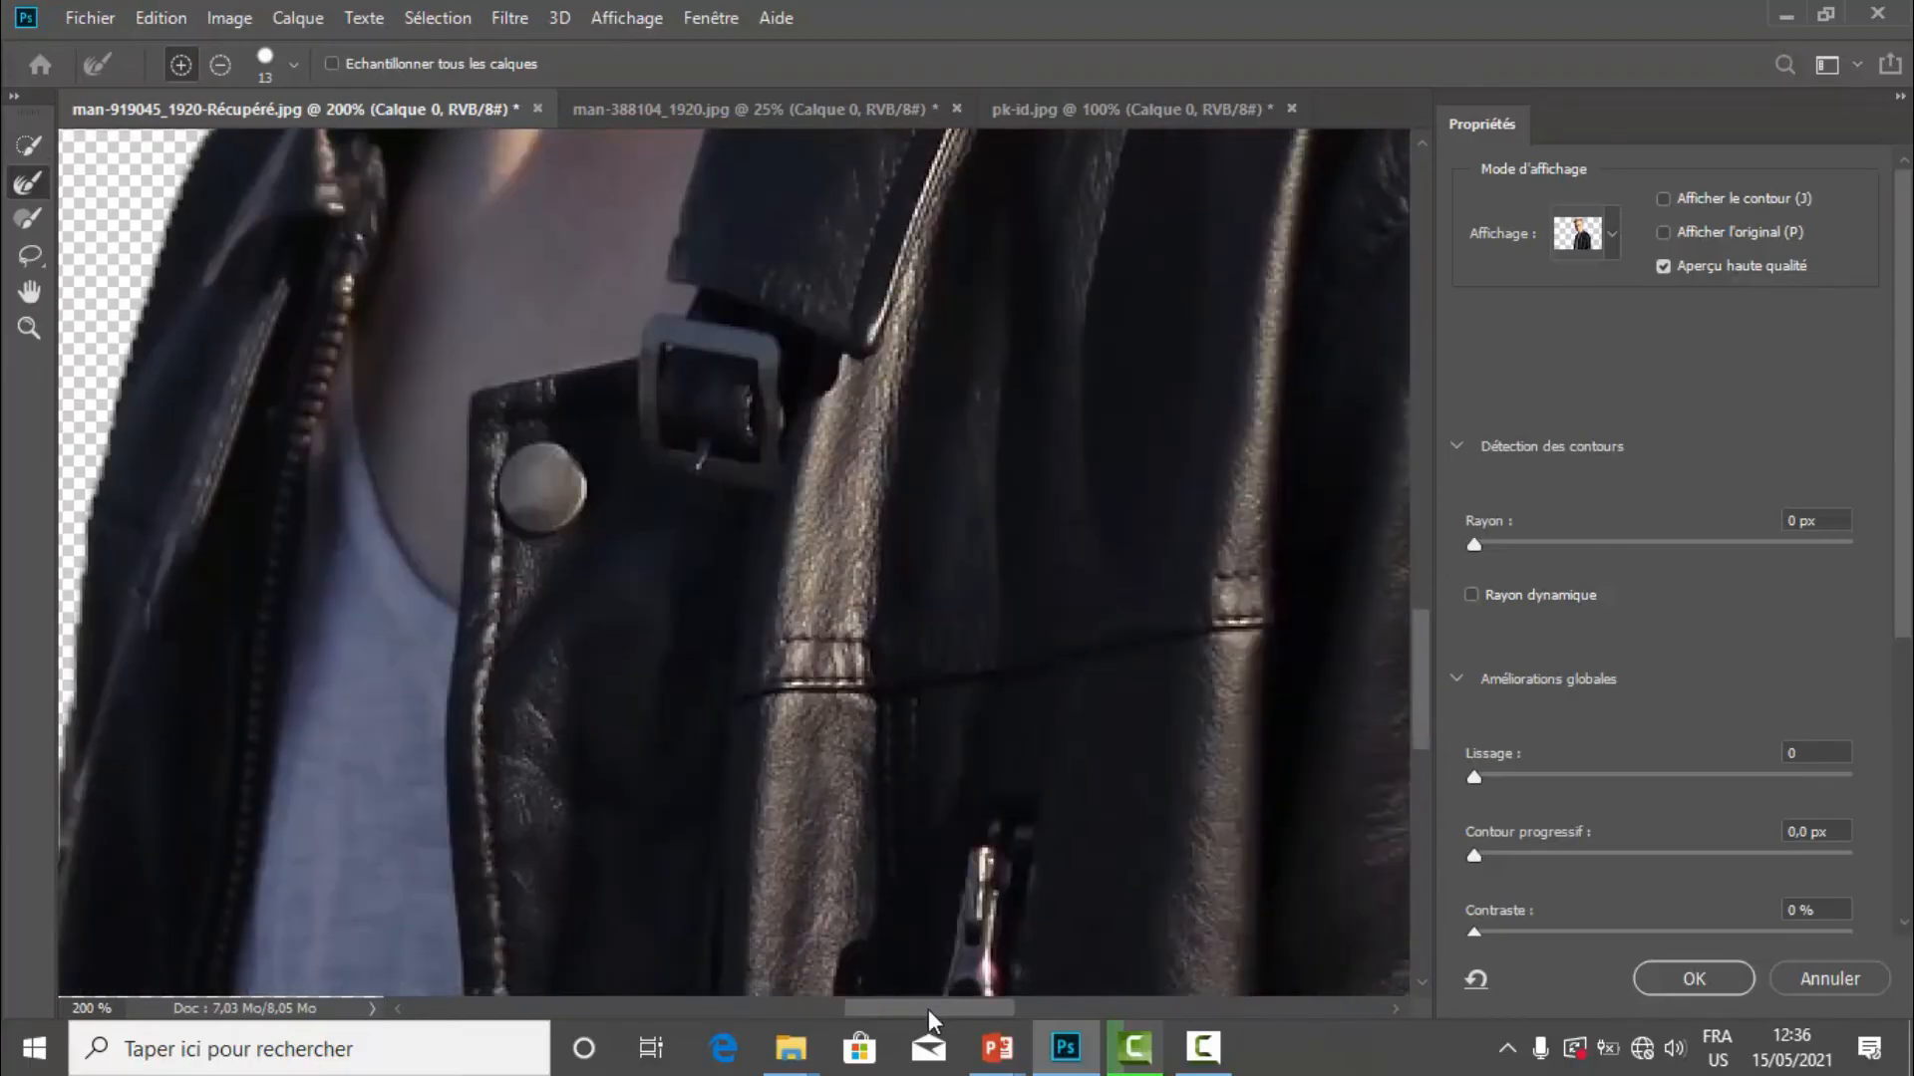
pyautogui.moveTo(929, 1011); pyautogui.dragTo(875, 1021)
pyautogui.moveTo(1415, 663); pyautogui.dragTo(1401, 786)
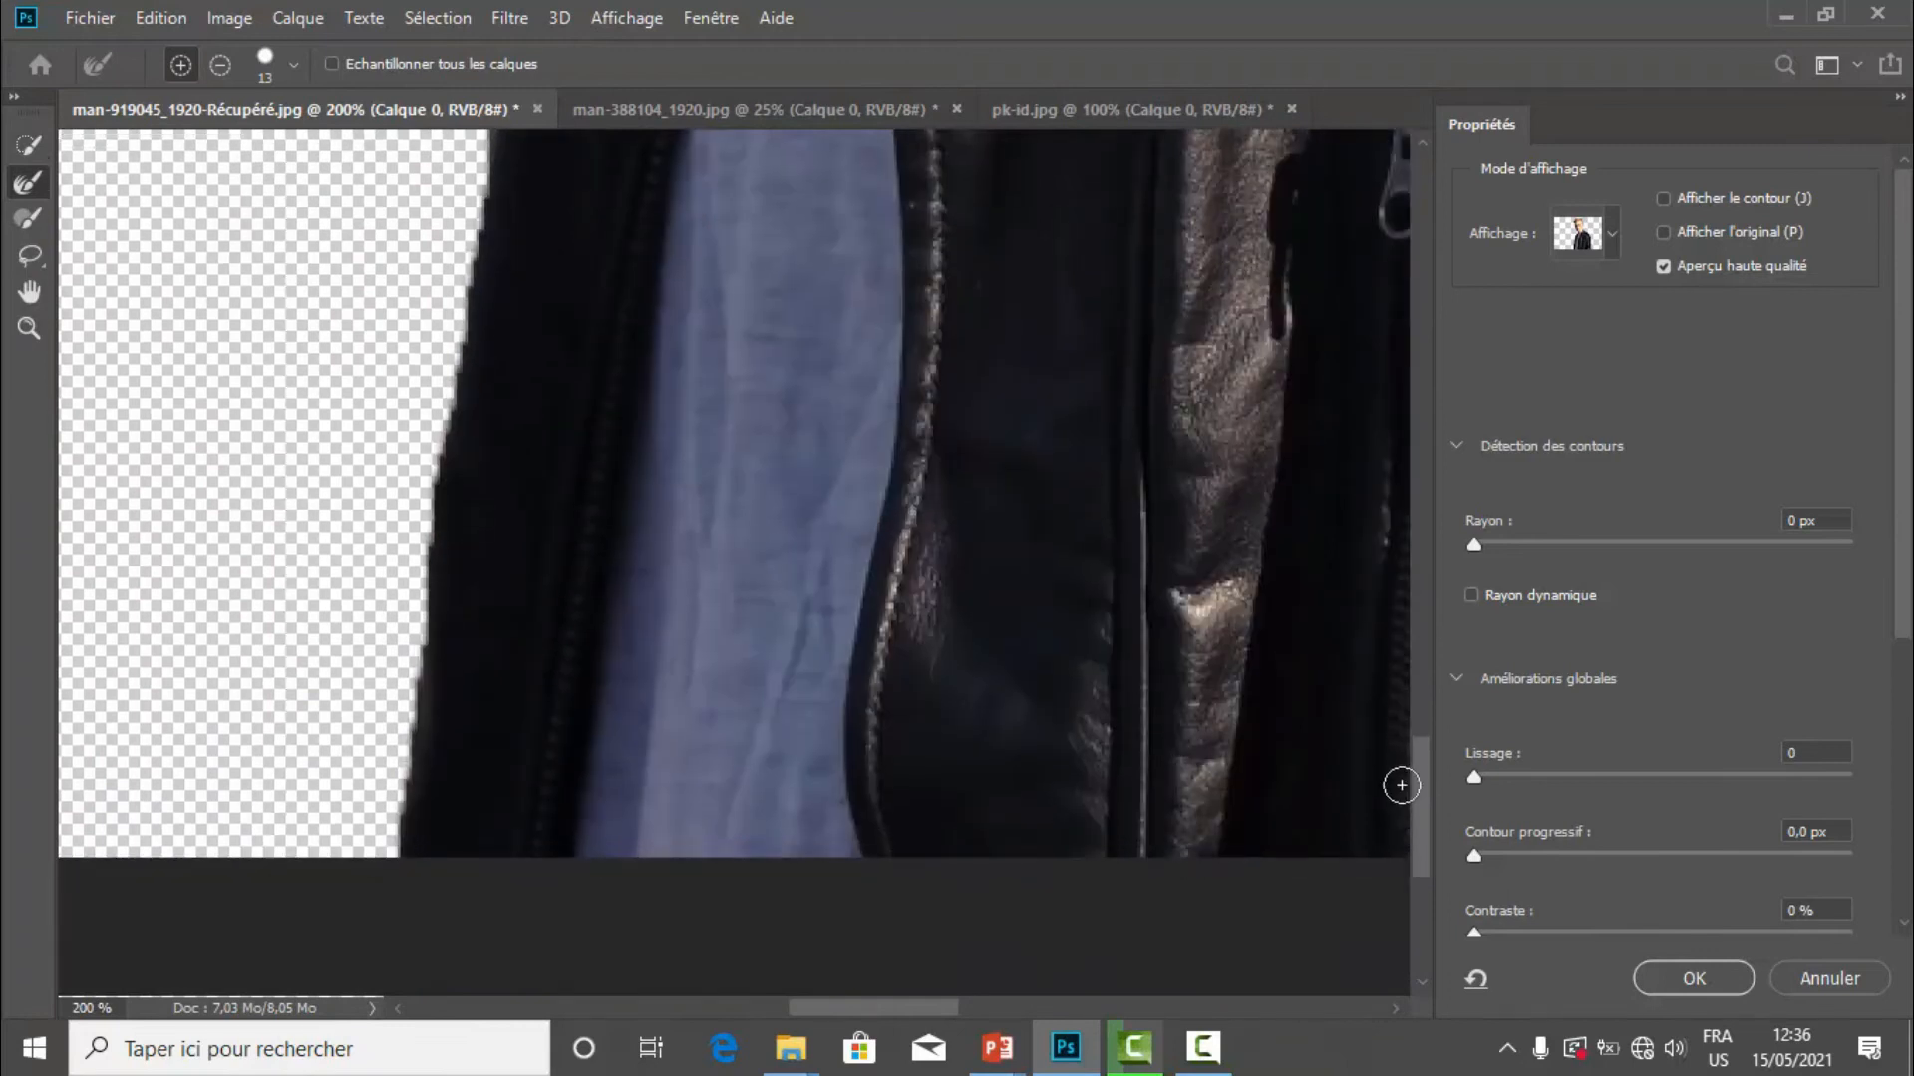
pyautogui.moveTo(899, 1007); pyautogui.dragTo(1067, 980)
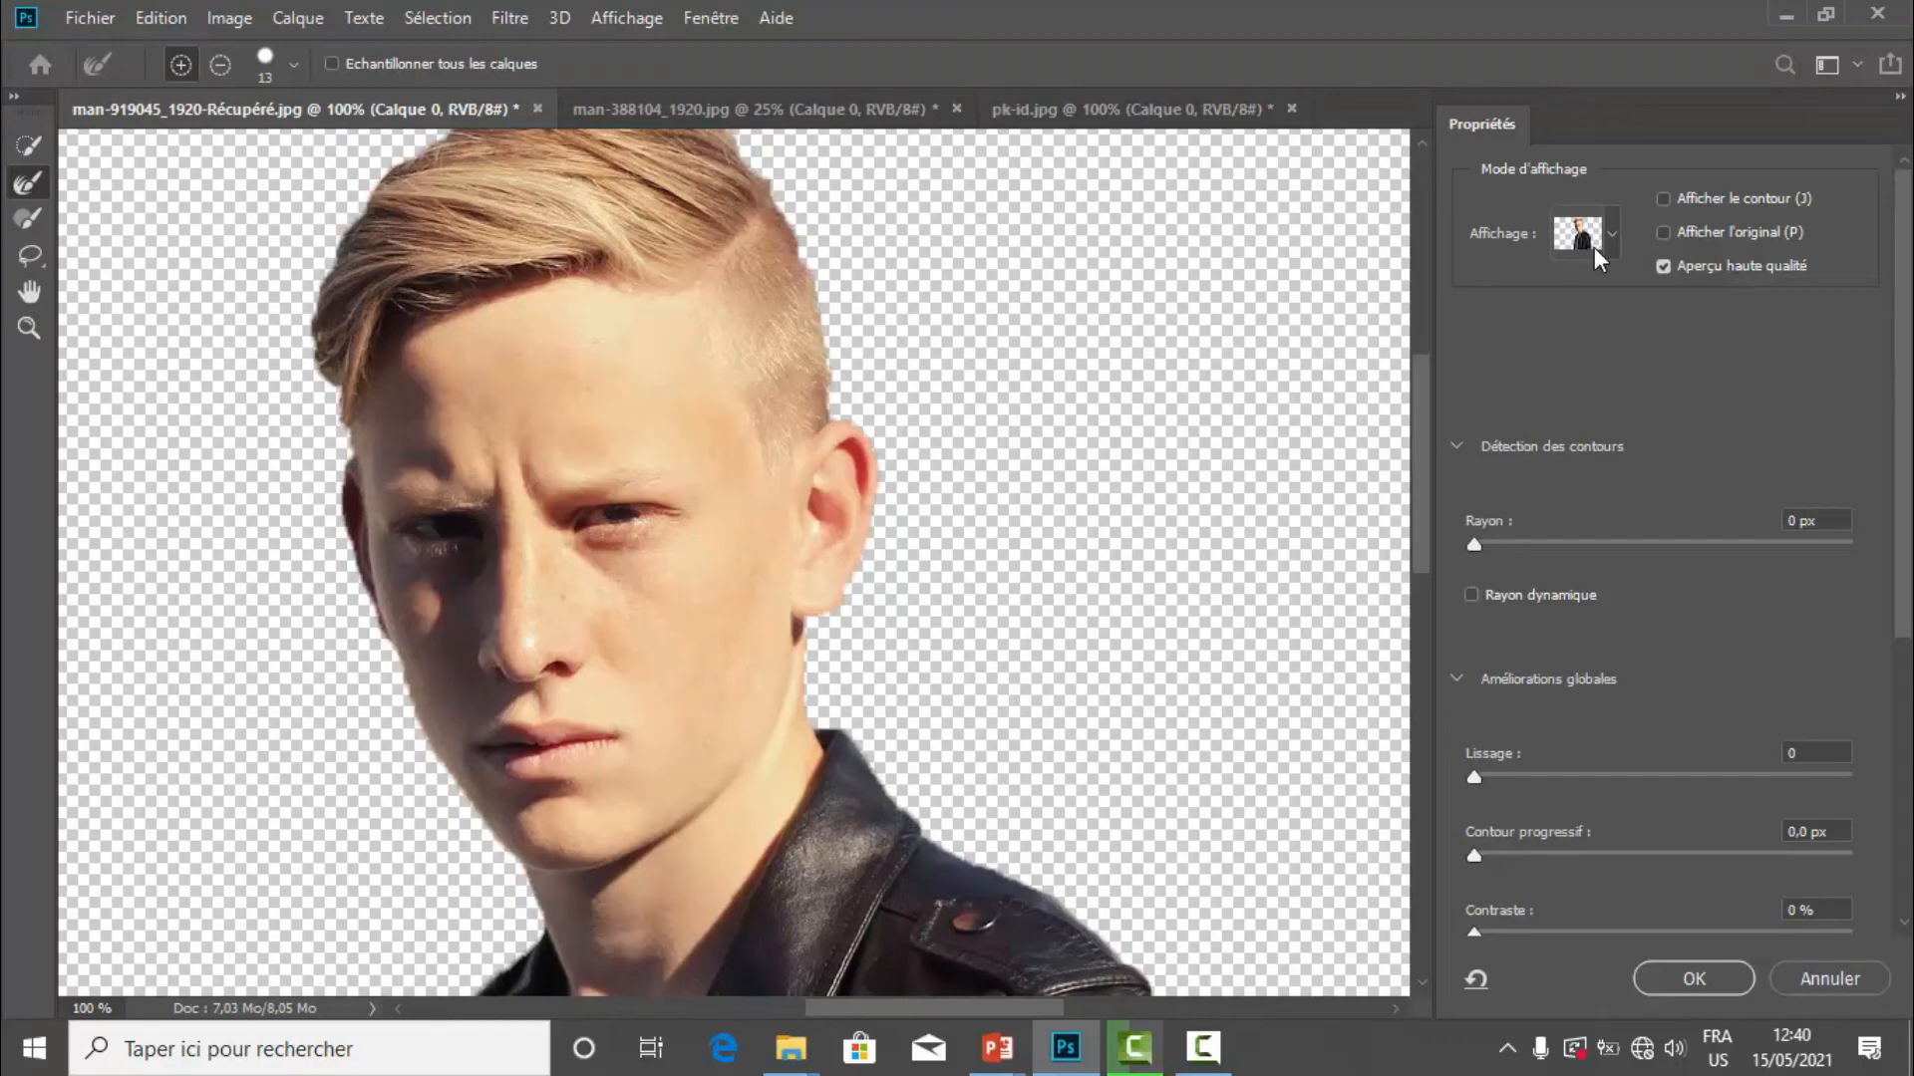
# Change the Select and Mask view mode to Sur blanc (T) with the whole image in view
pyautogui.hotkey('ctrl', '-')
pyautogui.hotkey('ctrl', '-')
pyautogui.hotkey('ctrl', '-')
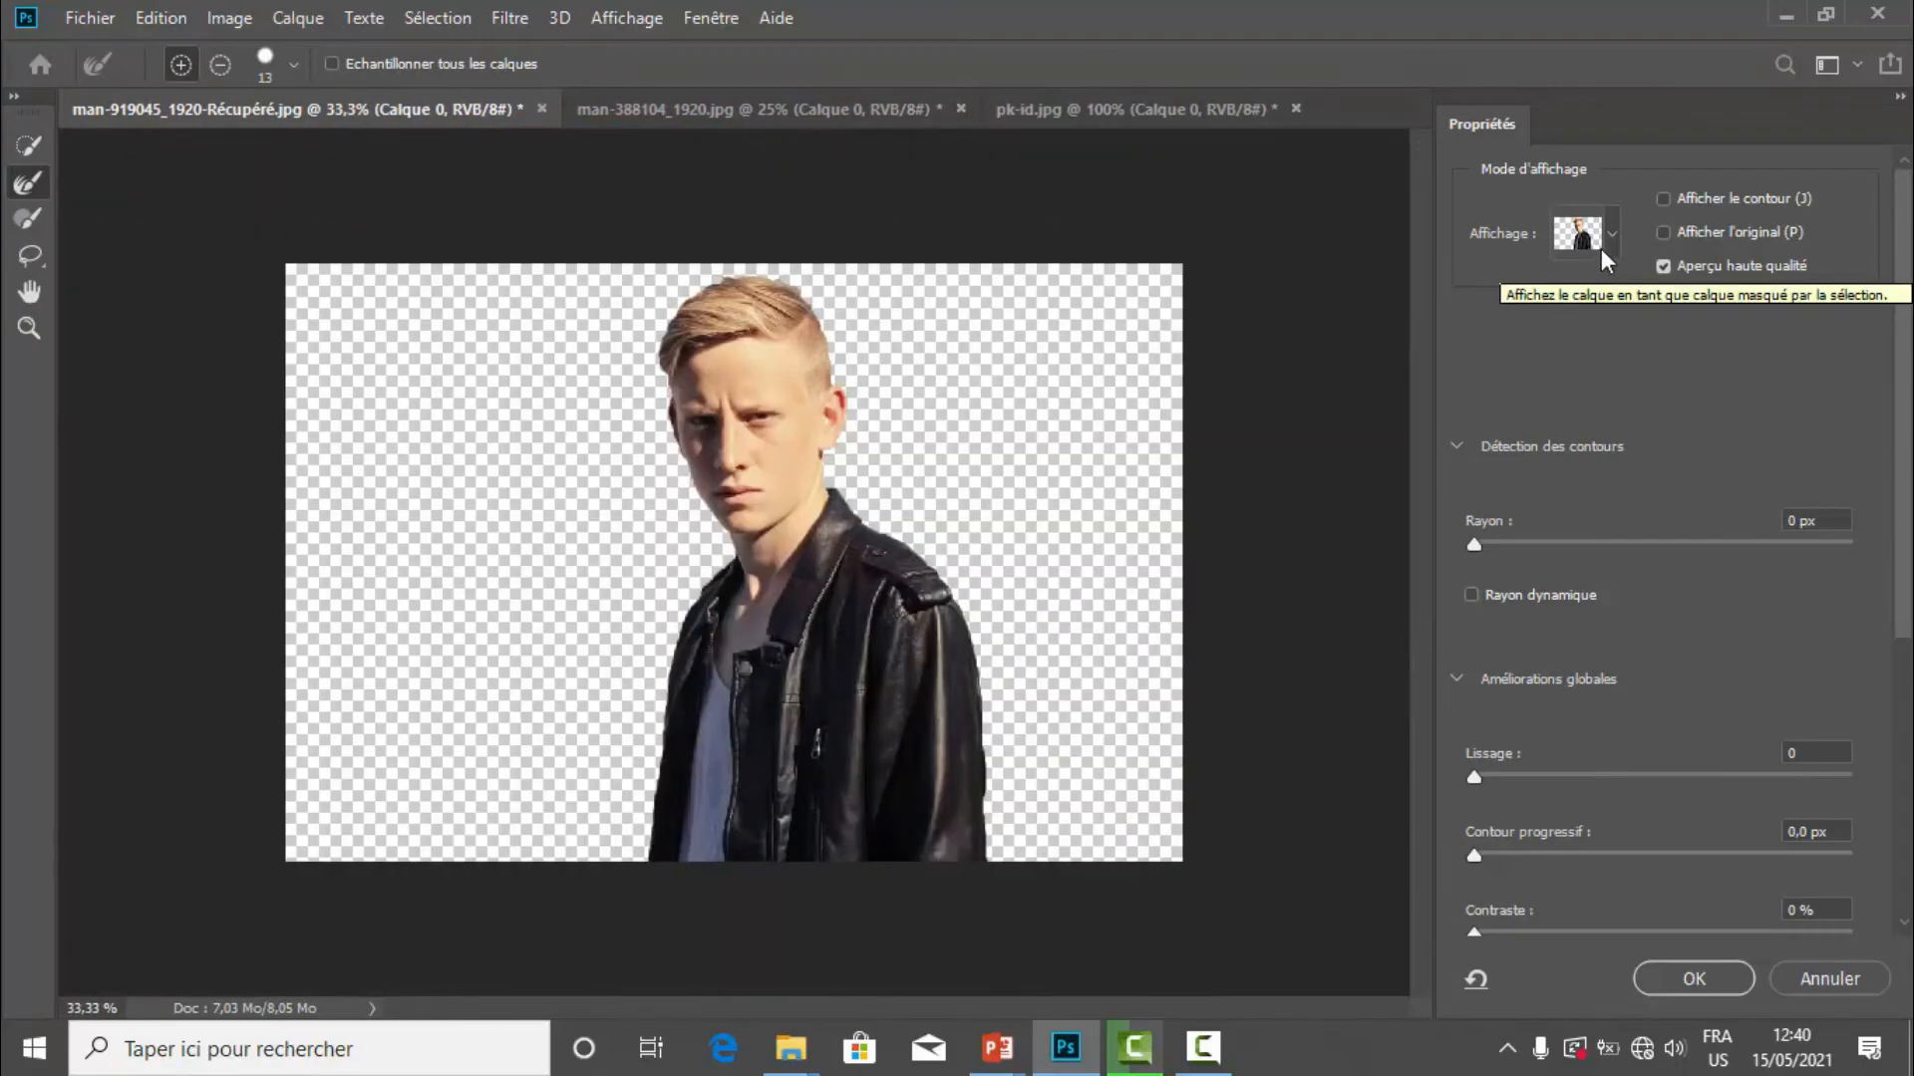
pyautogui.click(1606, 246)
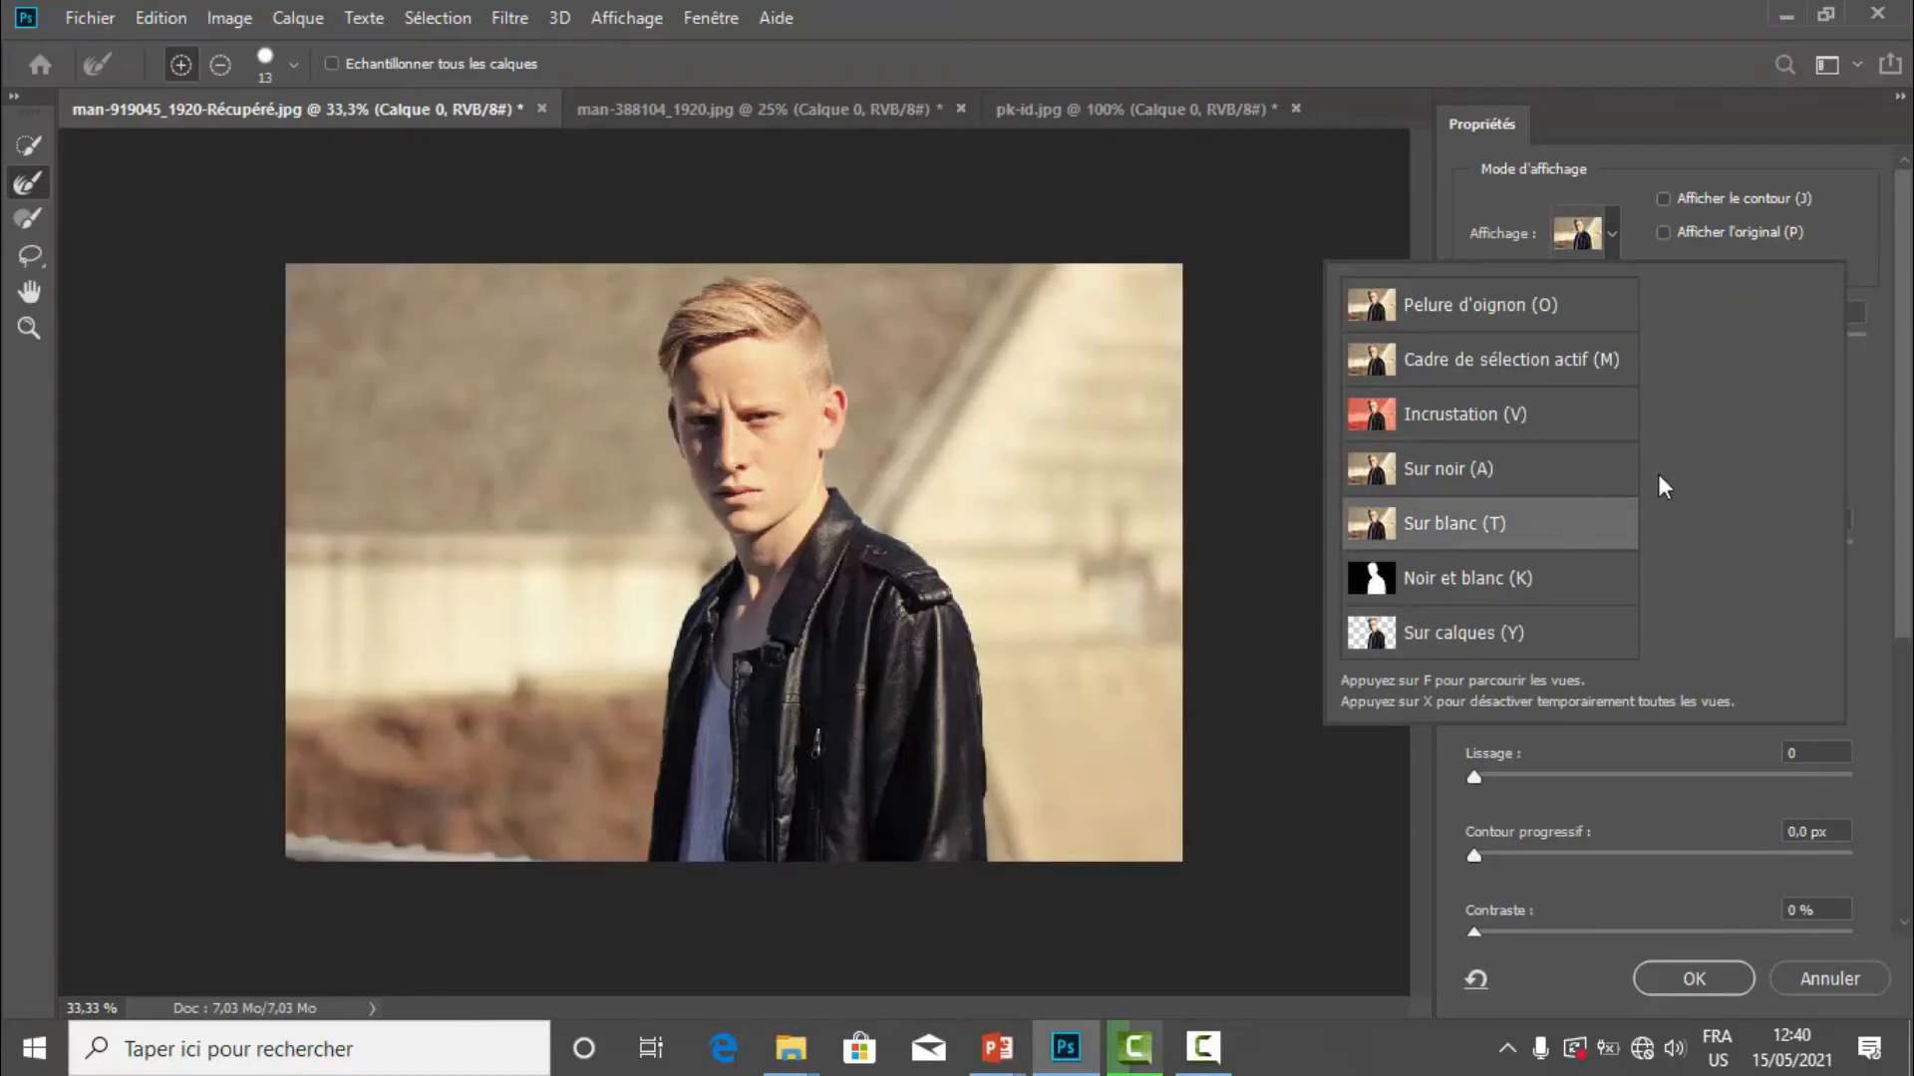
pyautogui.click(1612, 237)
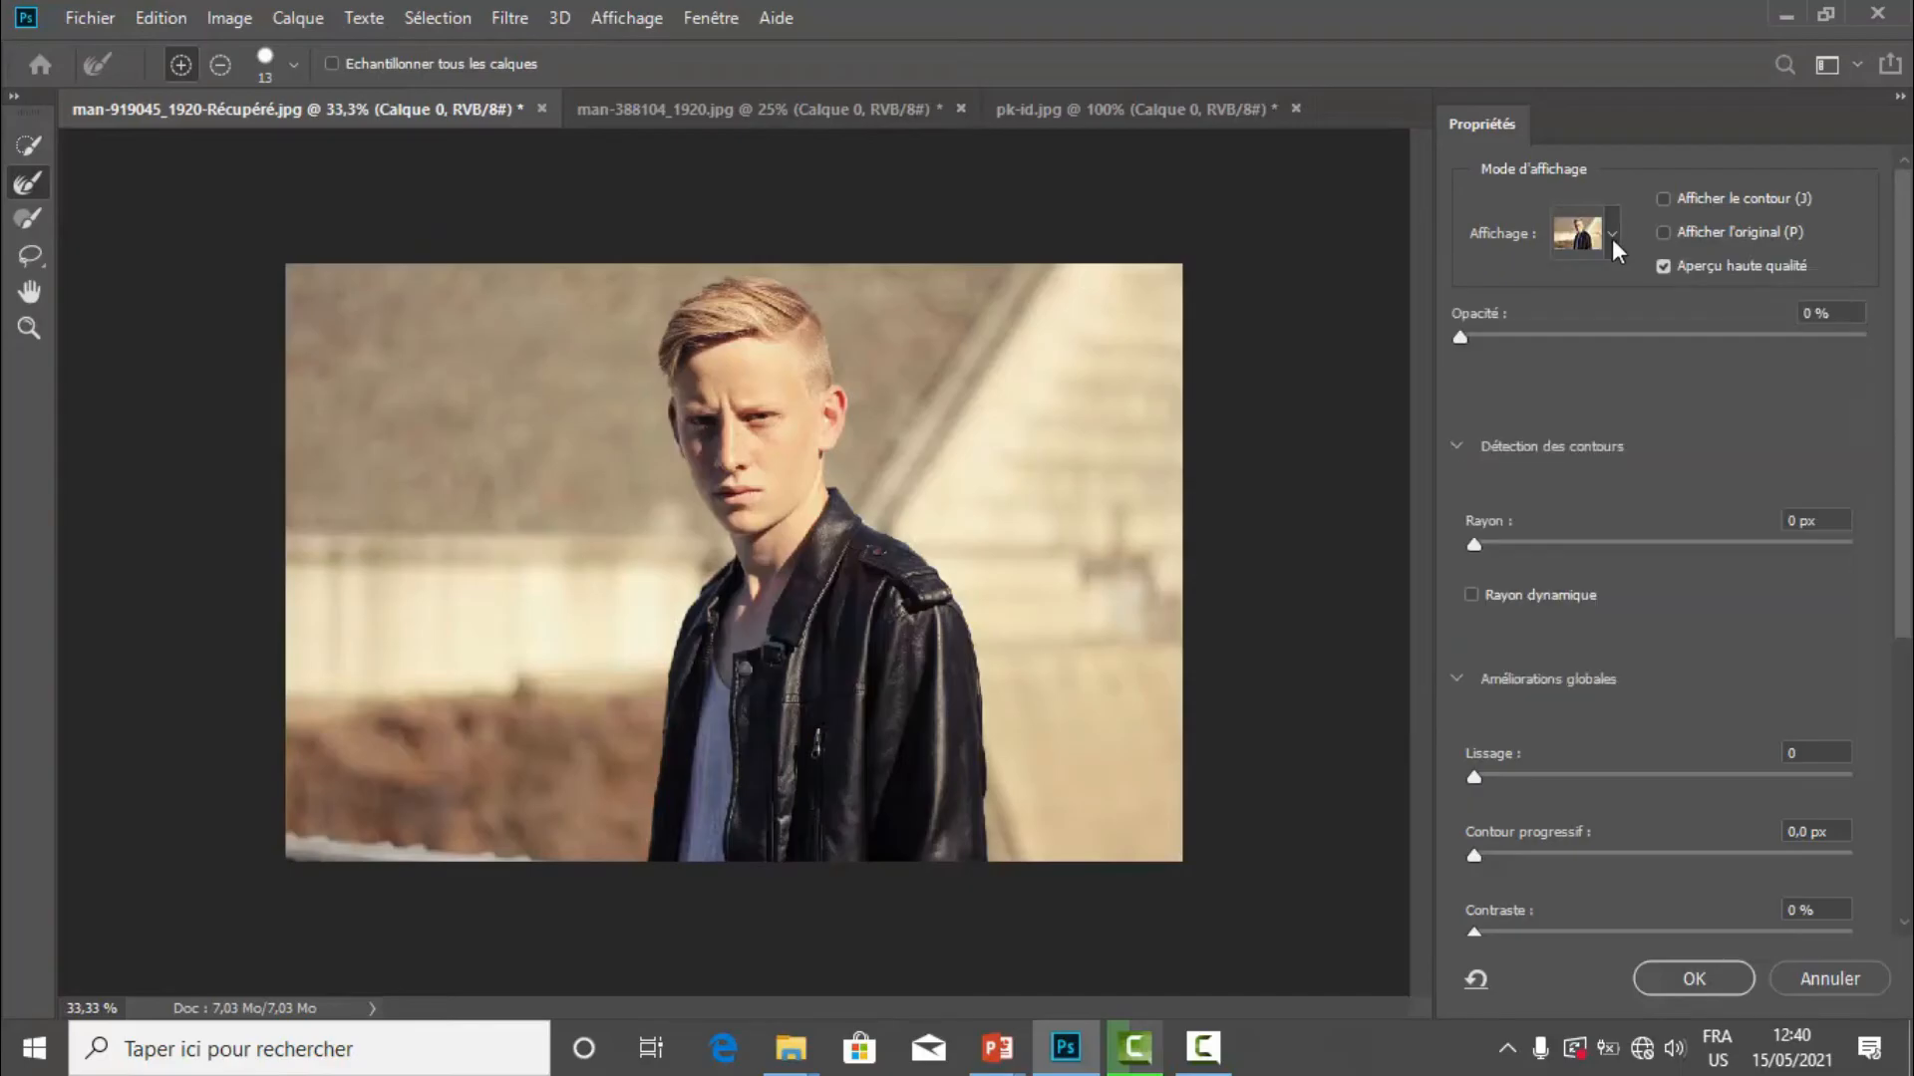
# Set the Select and Mask preview opacity to 100 % and change the view mode to Sur noir (A)
pyautogui.moveTo(1461, 335); pyautogui.dragTo(1886, 374)
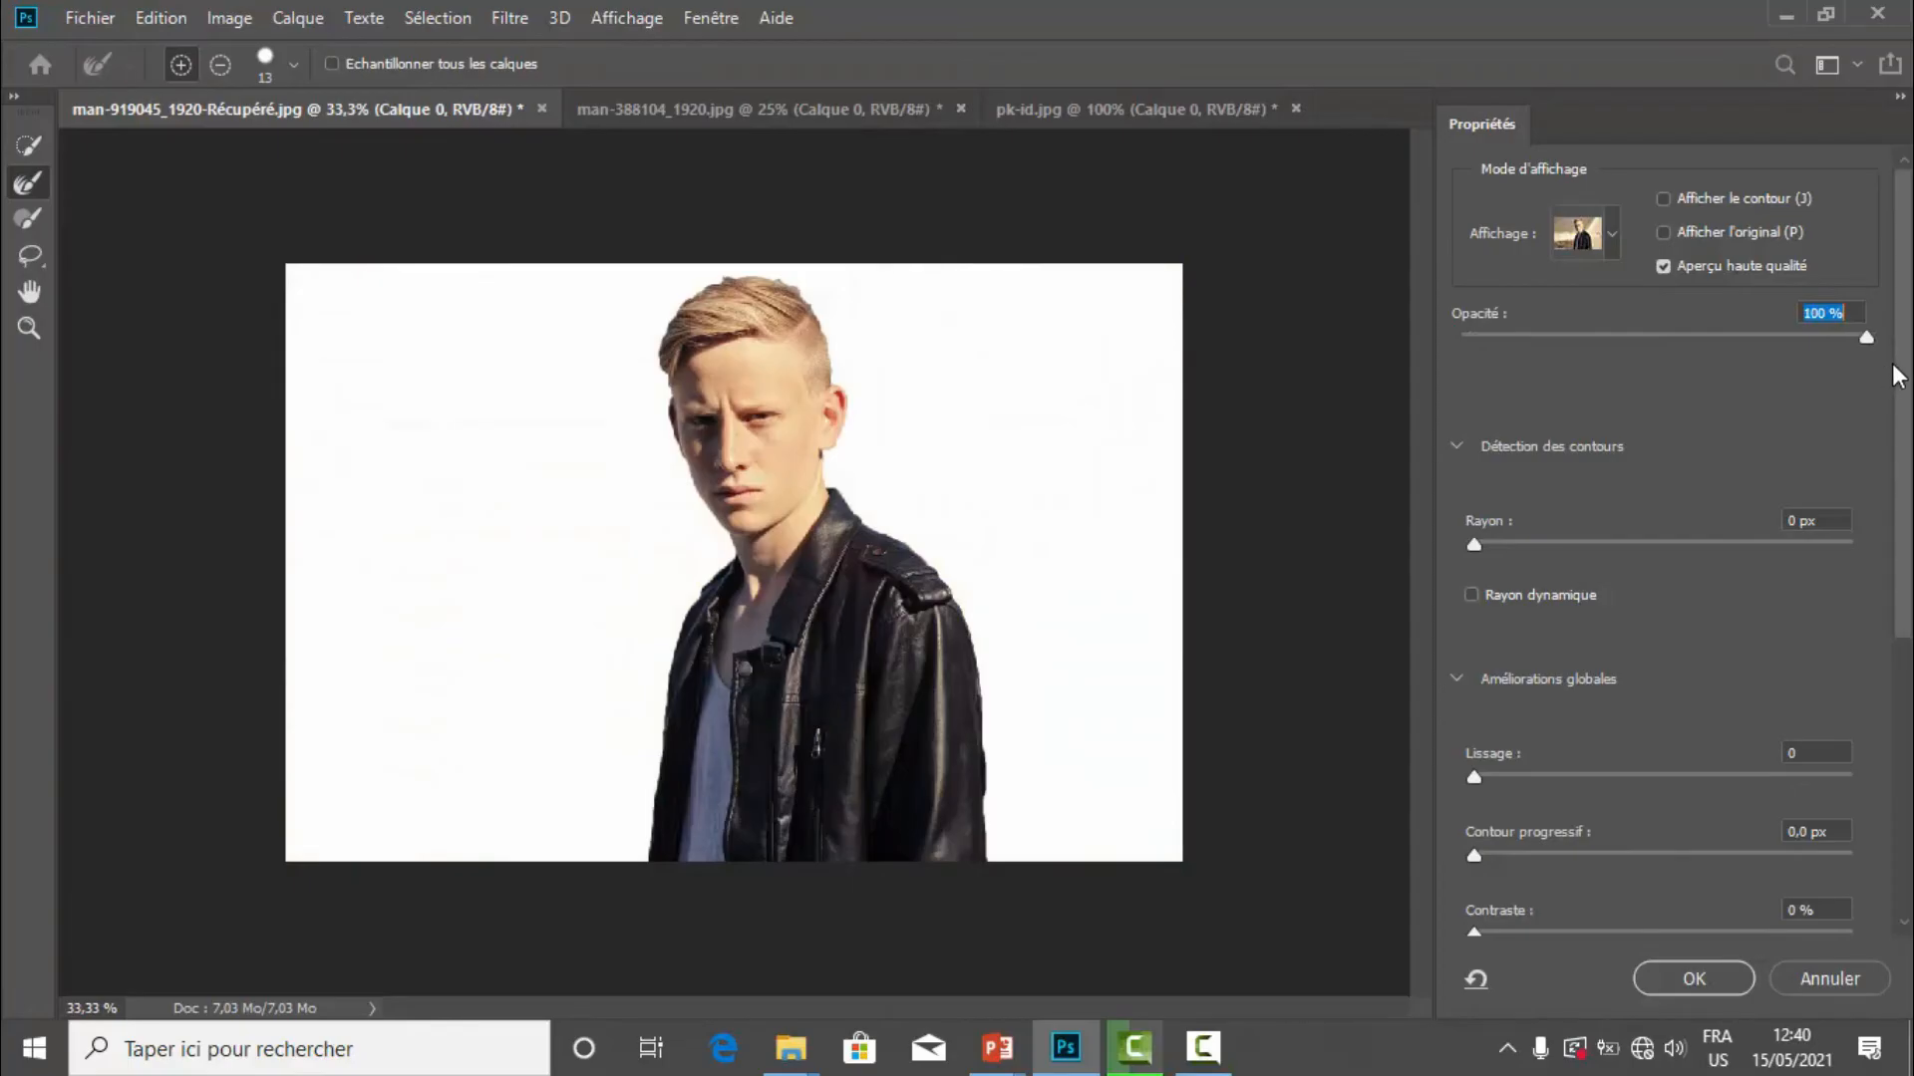
pyautogui.click(1611, 239)
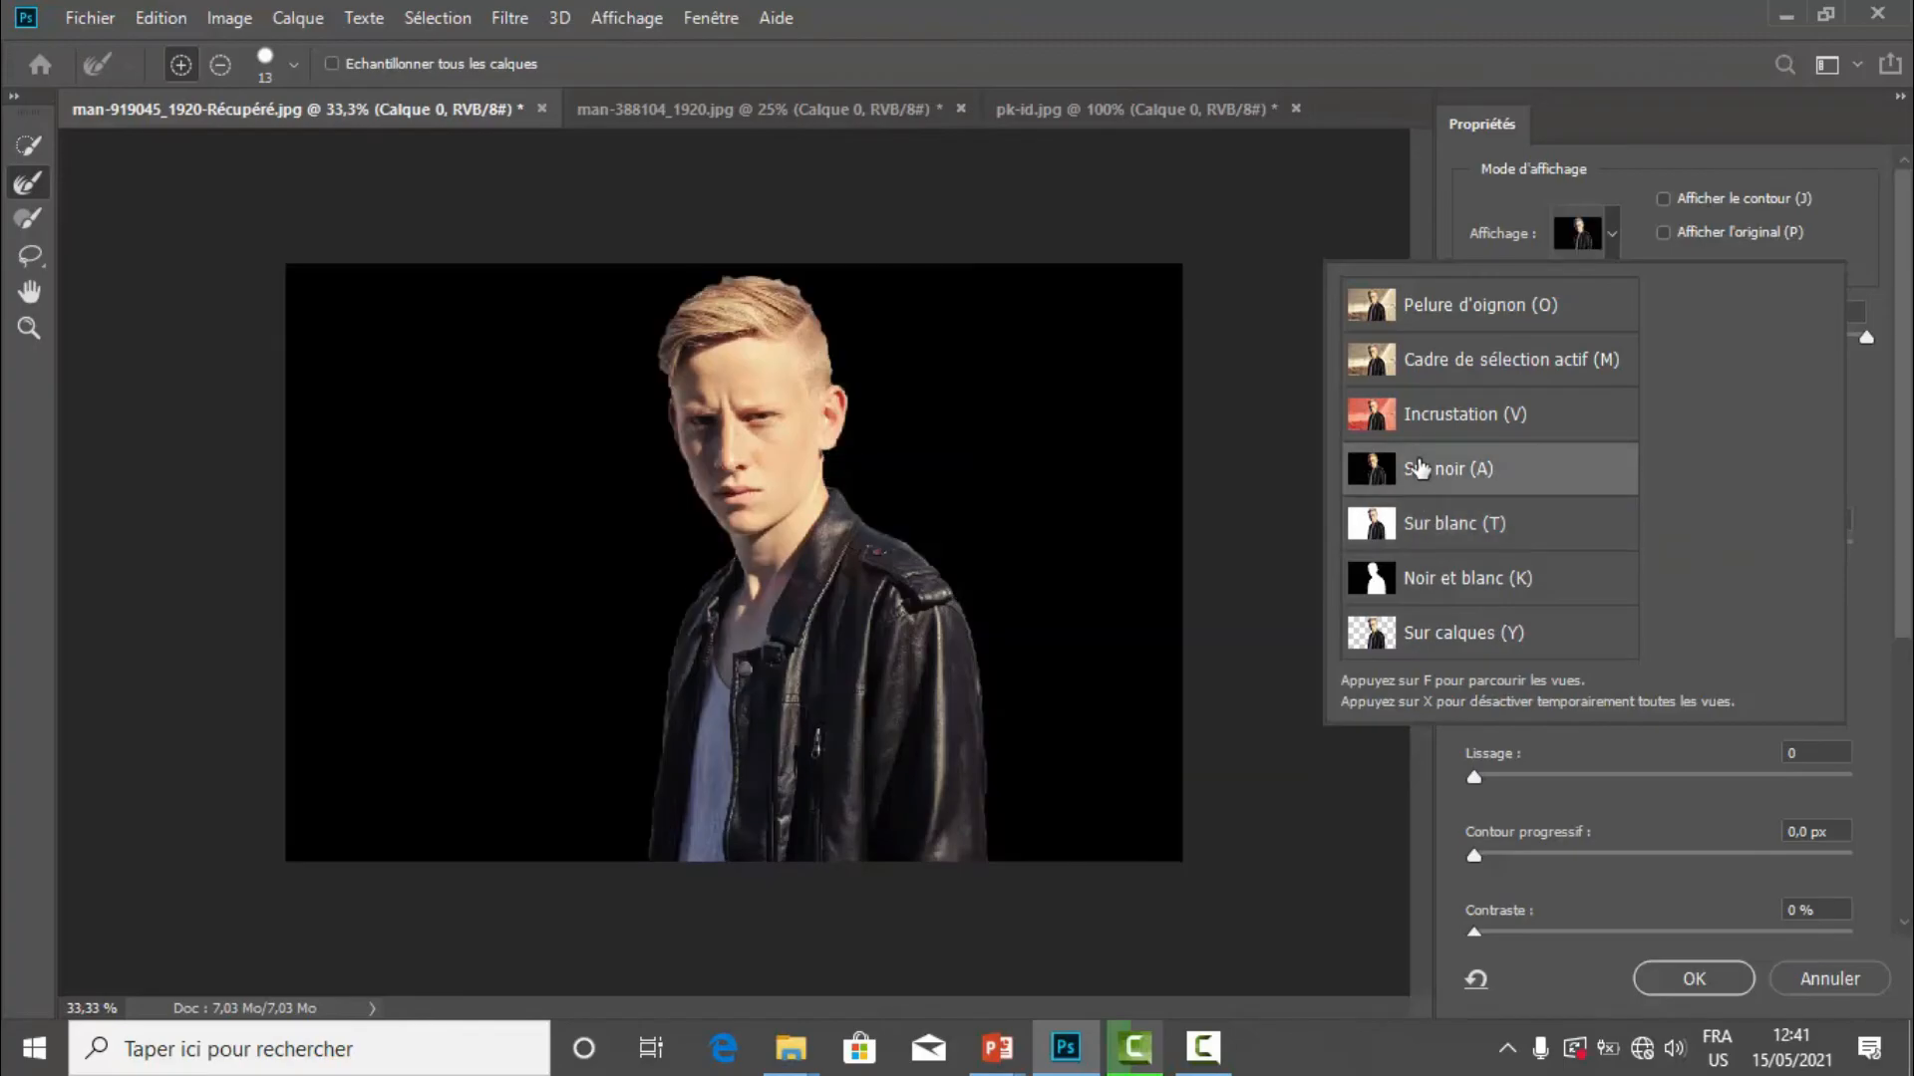
pyautogui.click(1611, 221)
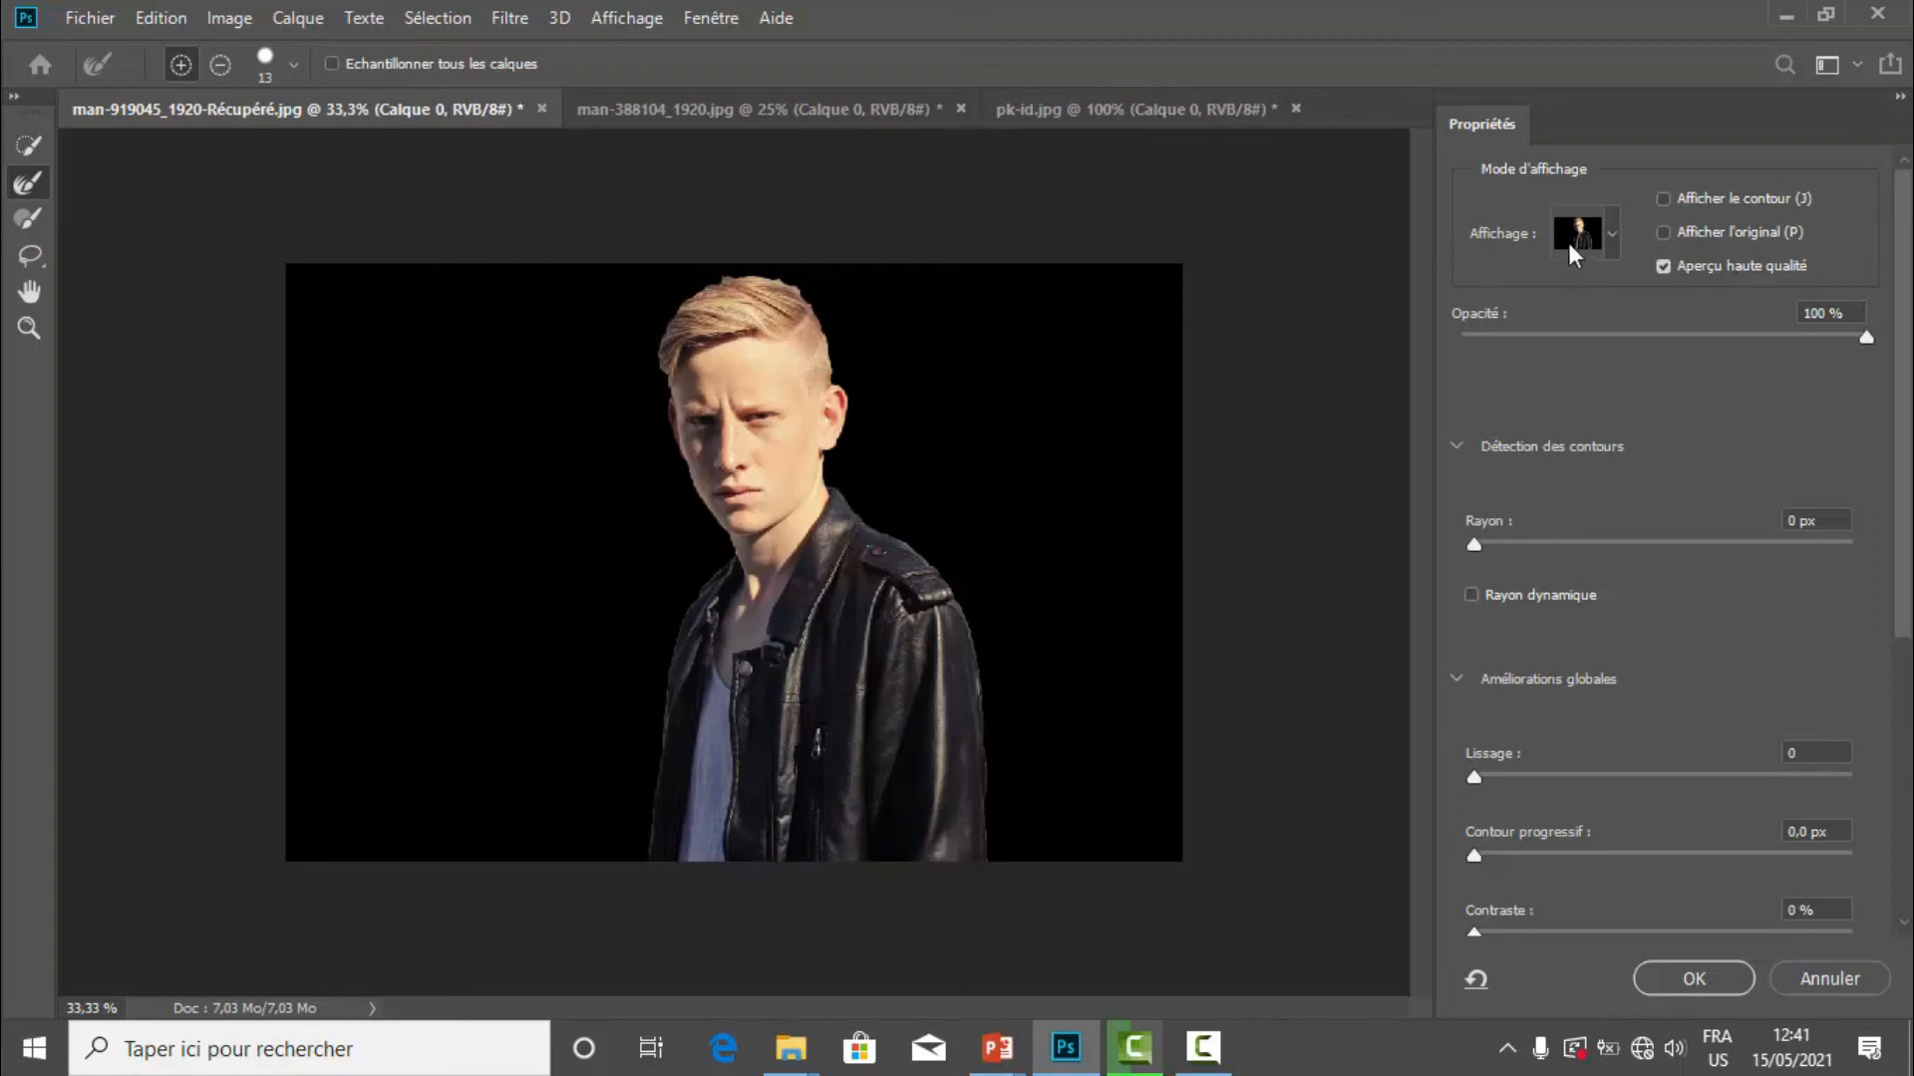
pyautogui.click(1611, 235)
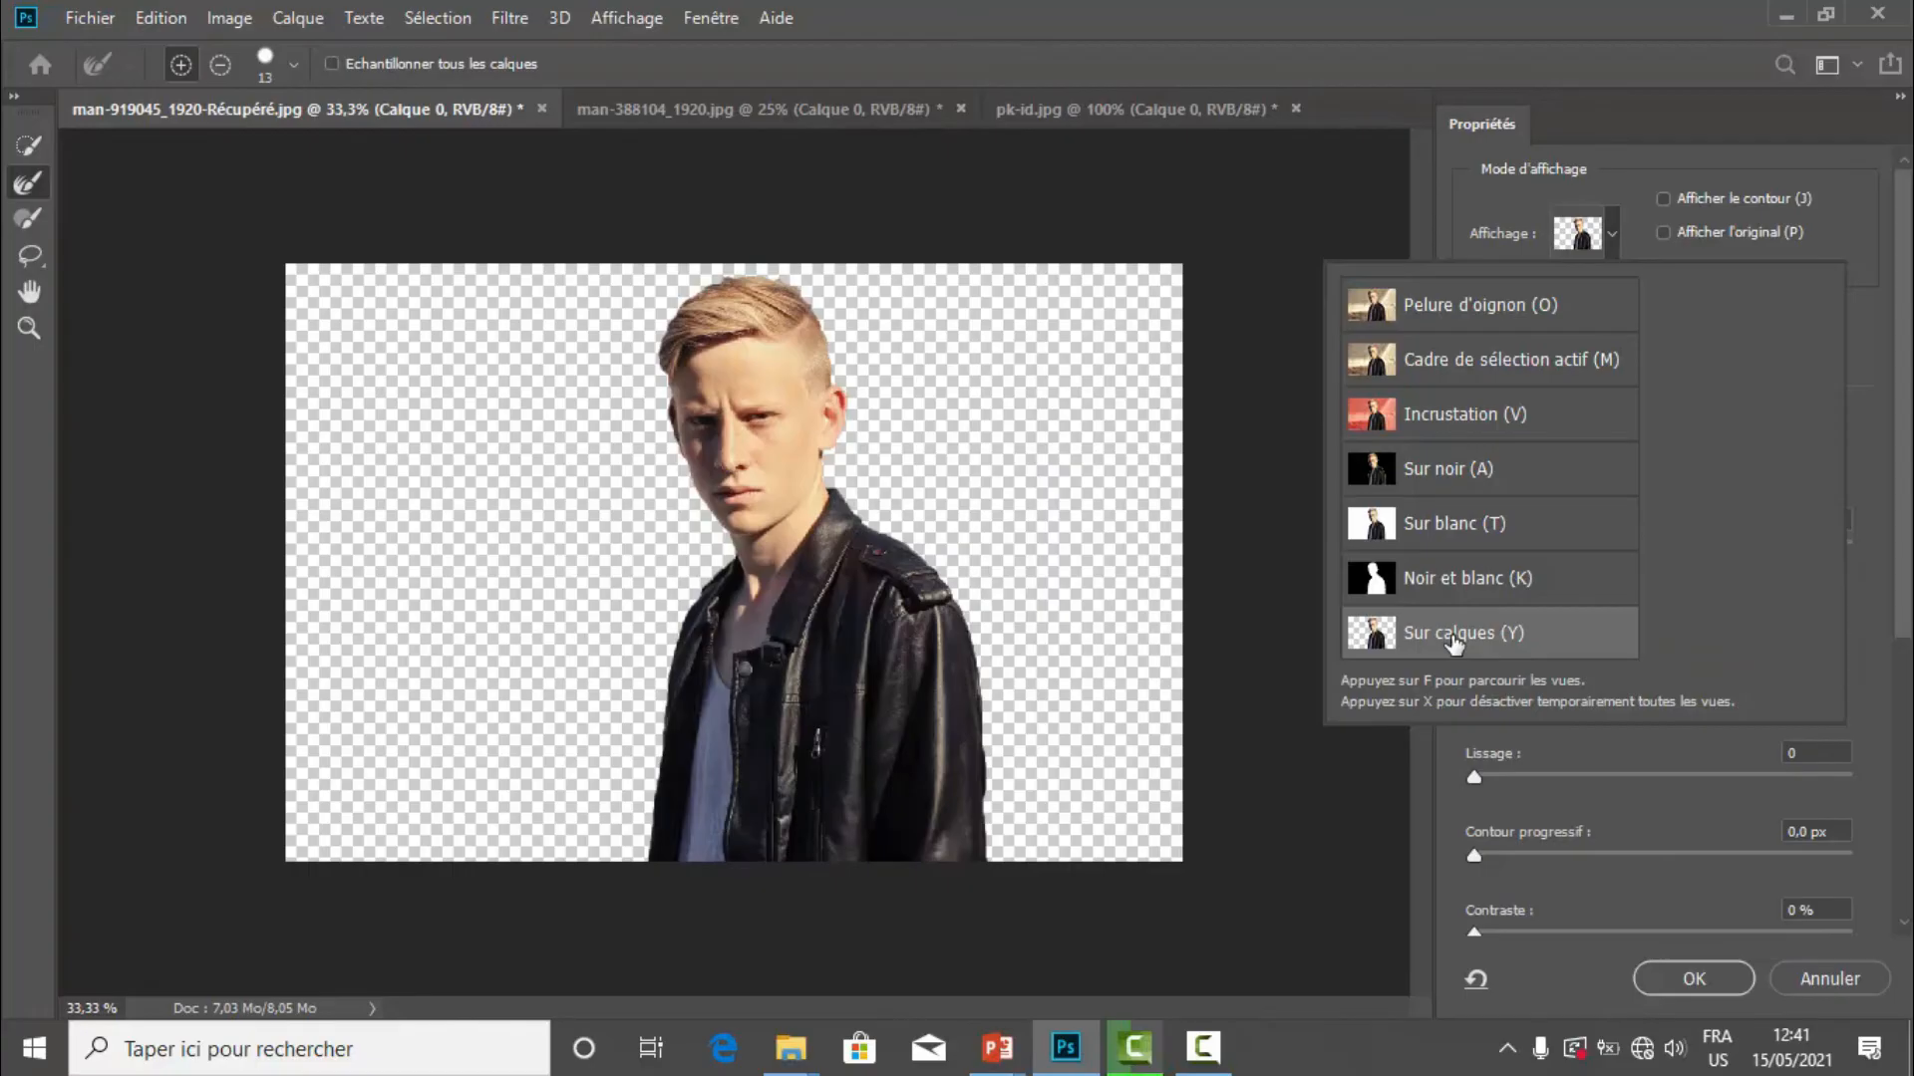
pyautogui.click(1455, 479)
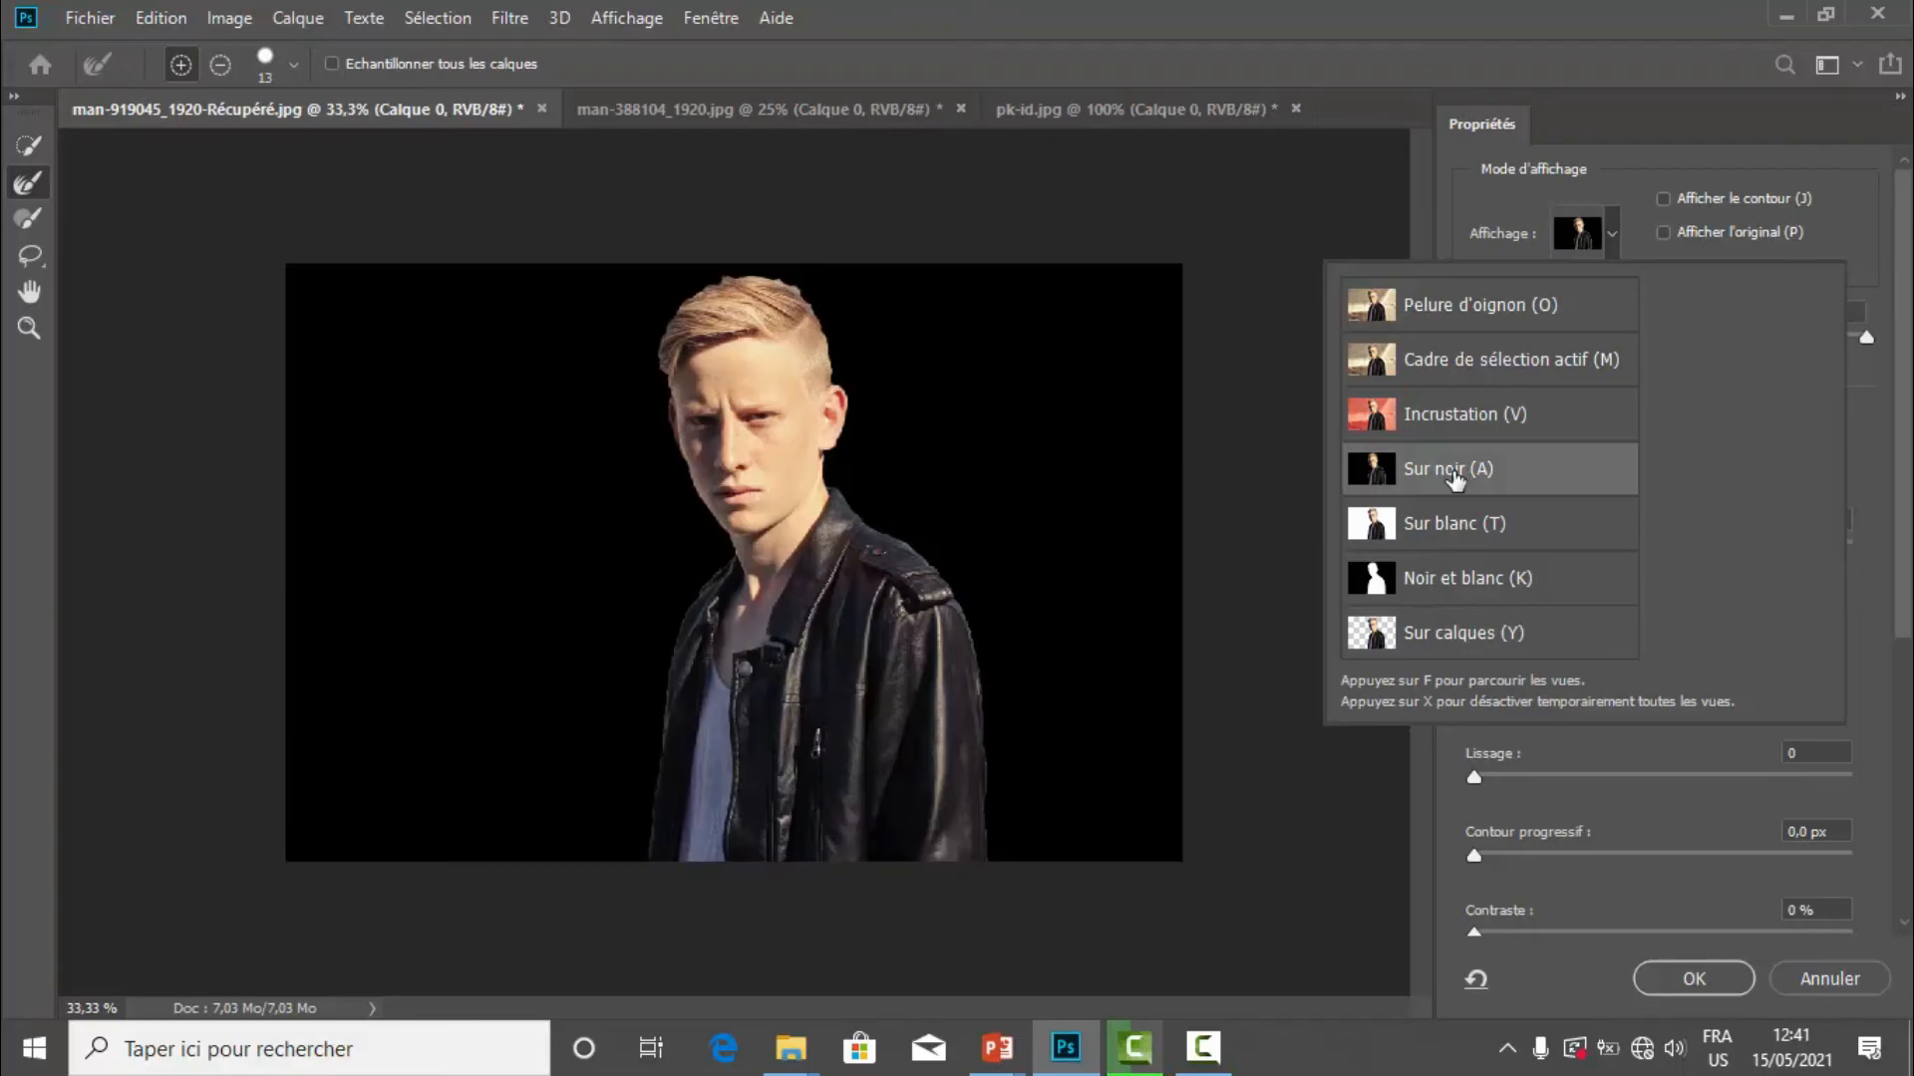
pyautogui.click(1491, 204)
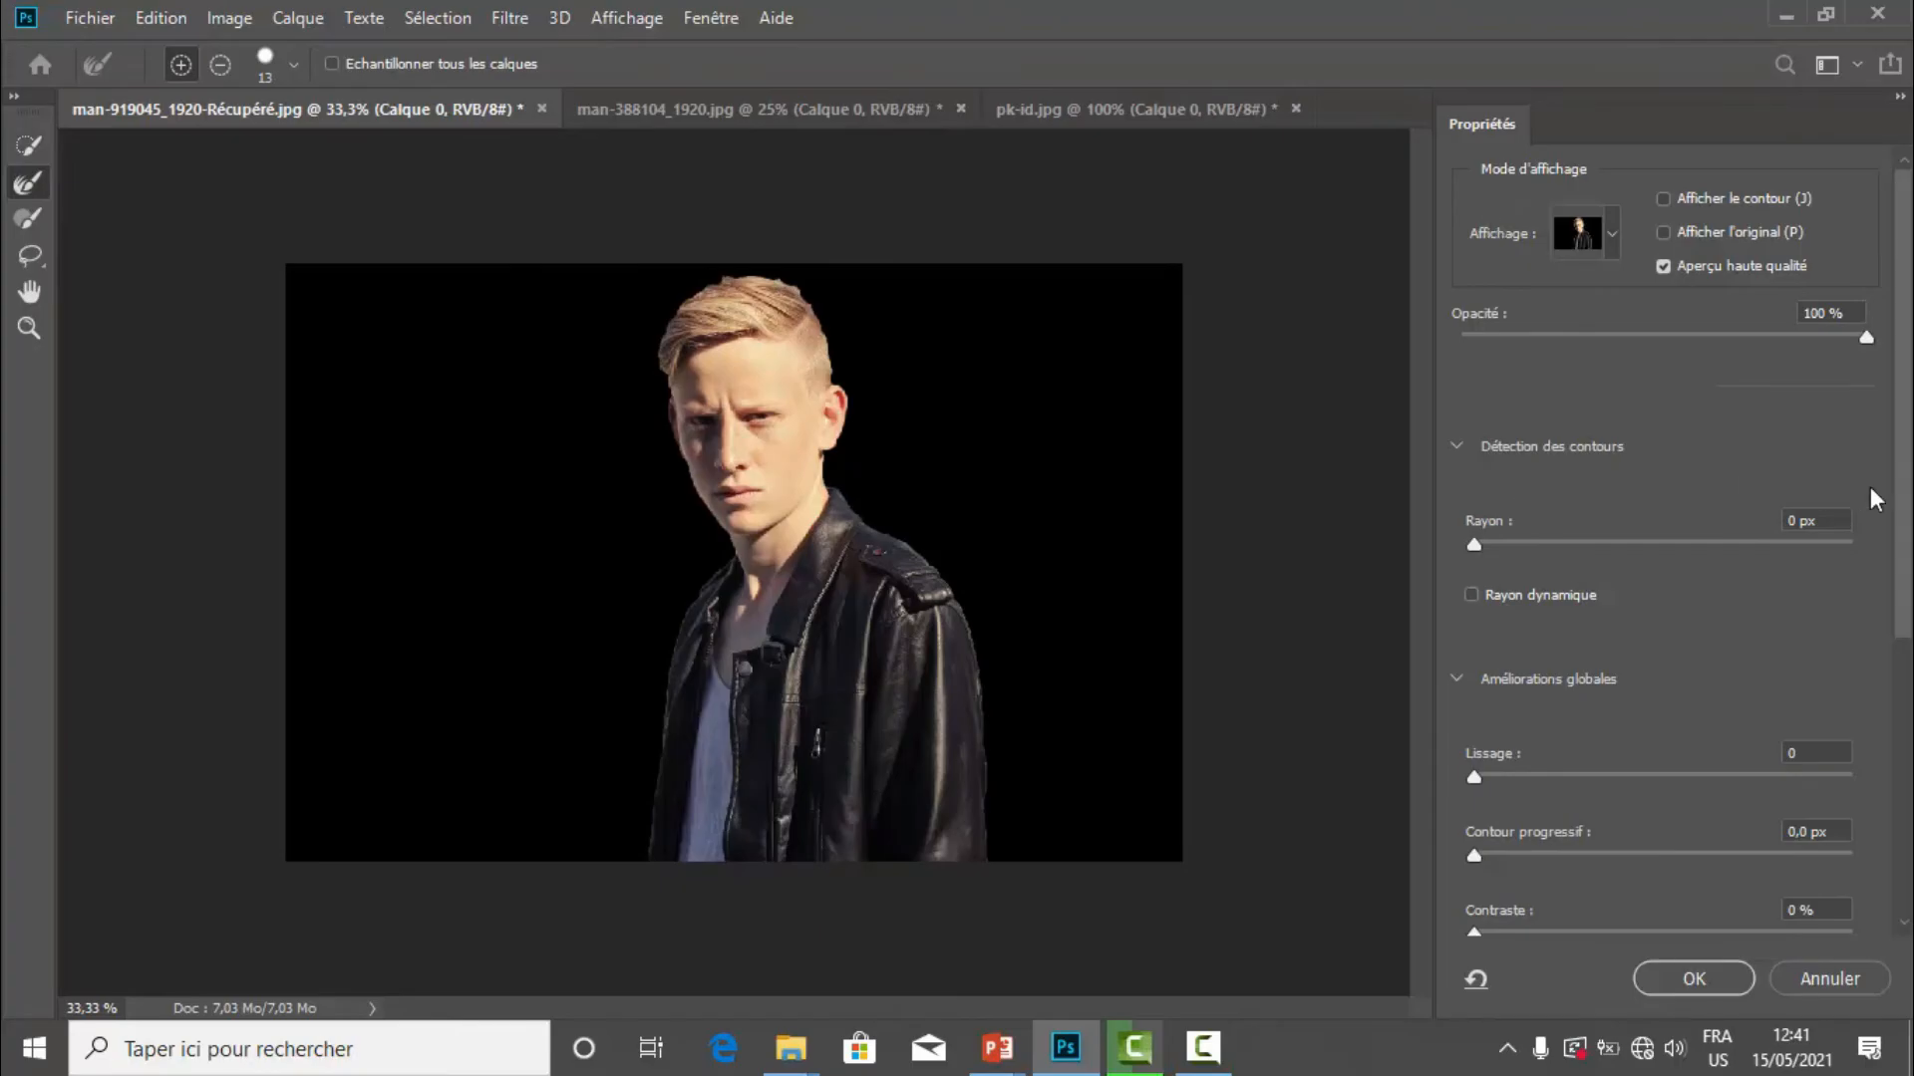
# Set Lissage to 5 under the global refinements, checking the cutout's edge along the jacket at 200% zoom
pyautogui.moveTo(1902, 508); pyautogui.dragTo(1815, 628)
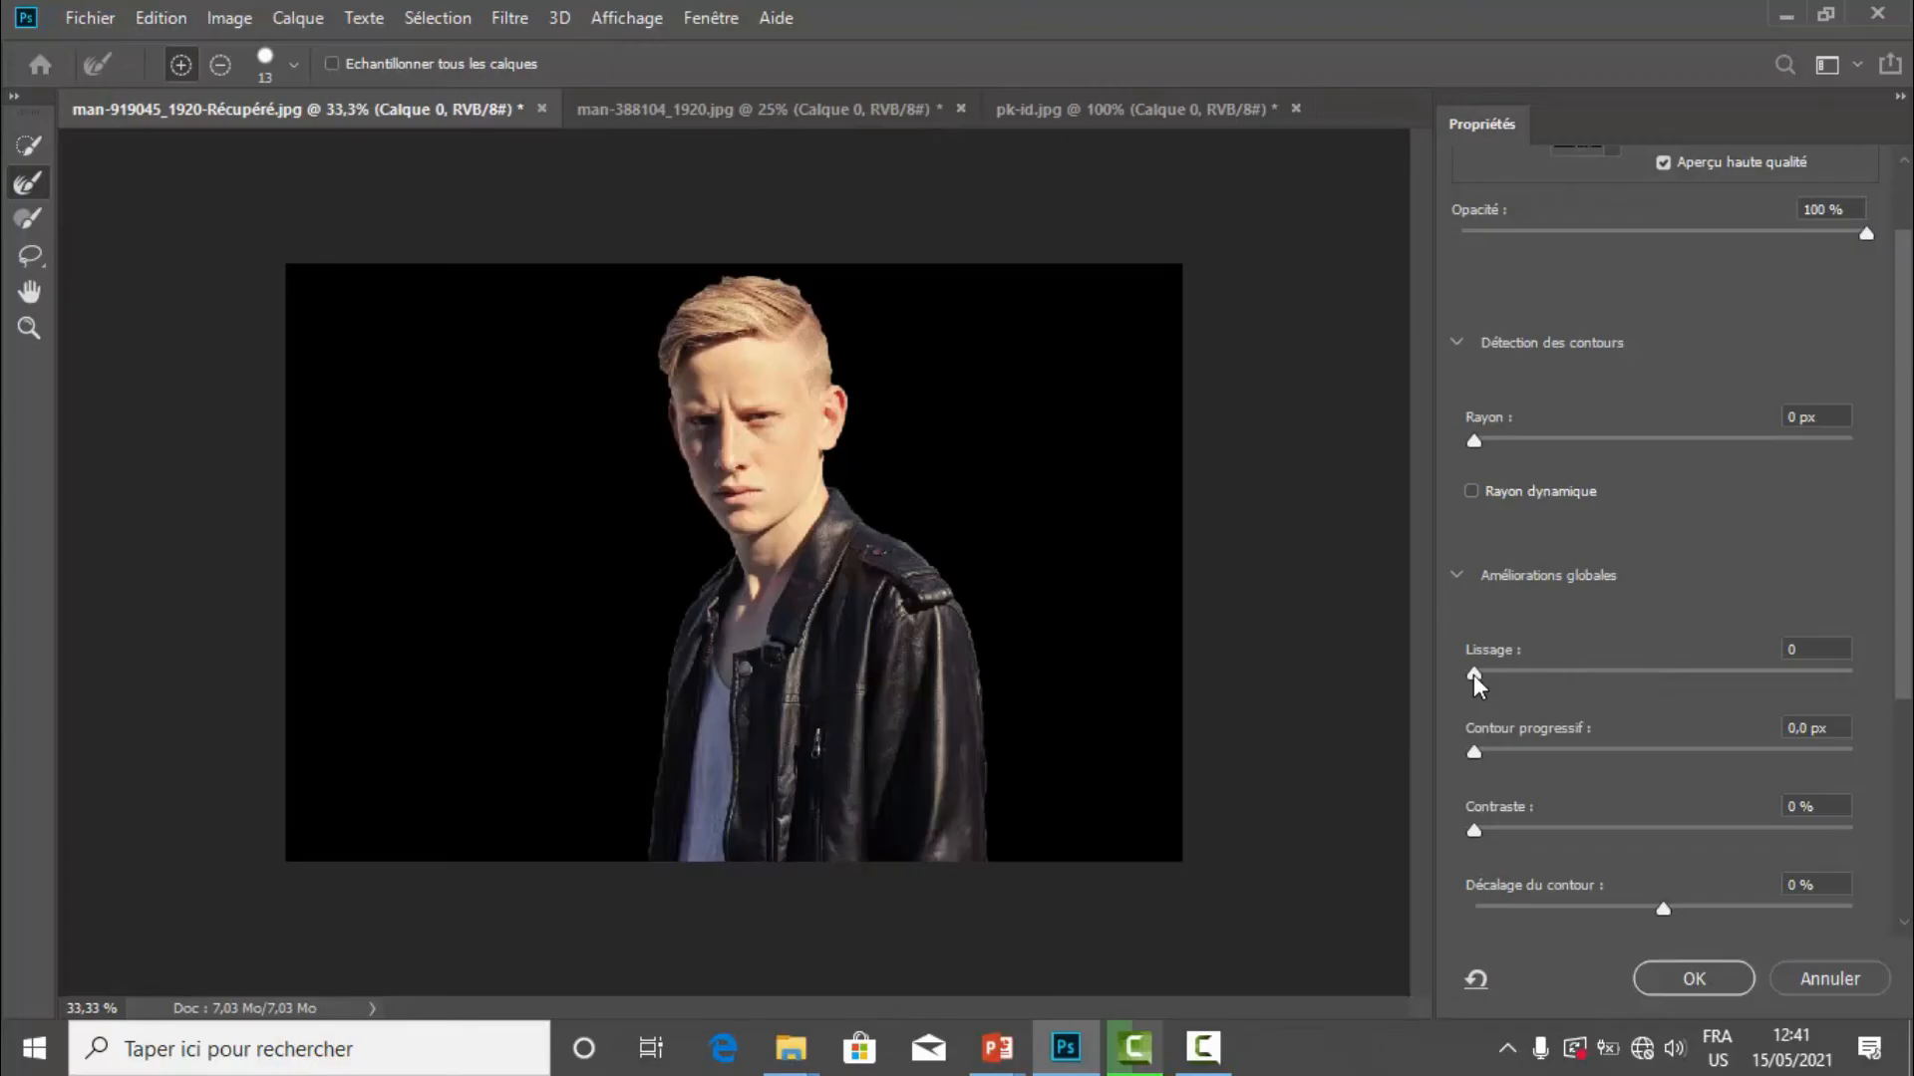
pyautogui.moveTo(1477, 674); pyautogui.dragTo(1491, 674)
pyautogui.hotkey('ctrl', '+')
pyautogui.hotkey('ctrl', '+')
pyautogui.hotkey('ctrl', '+')
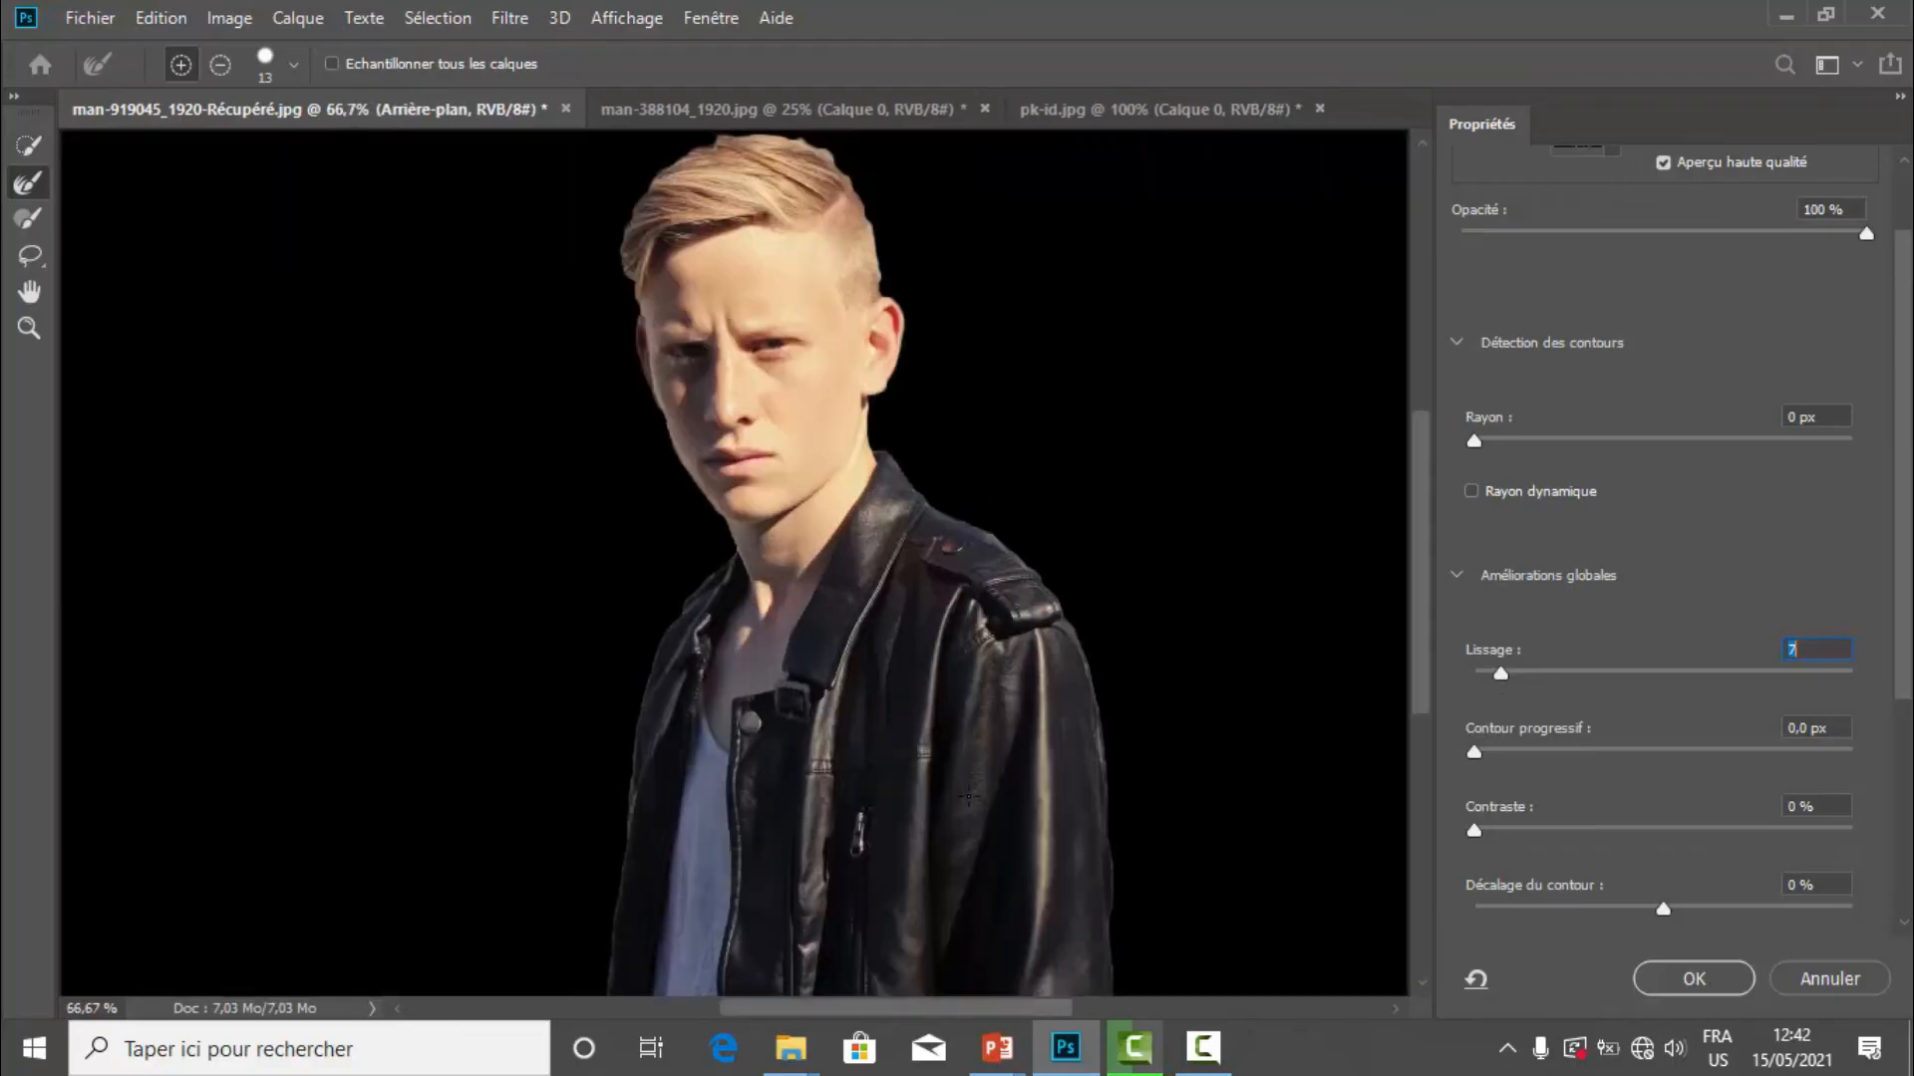
pyautogui.hotkey('ctrl', '+')
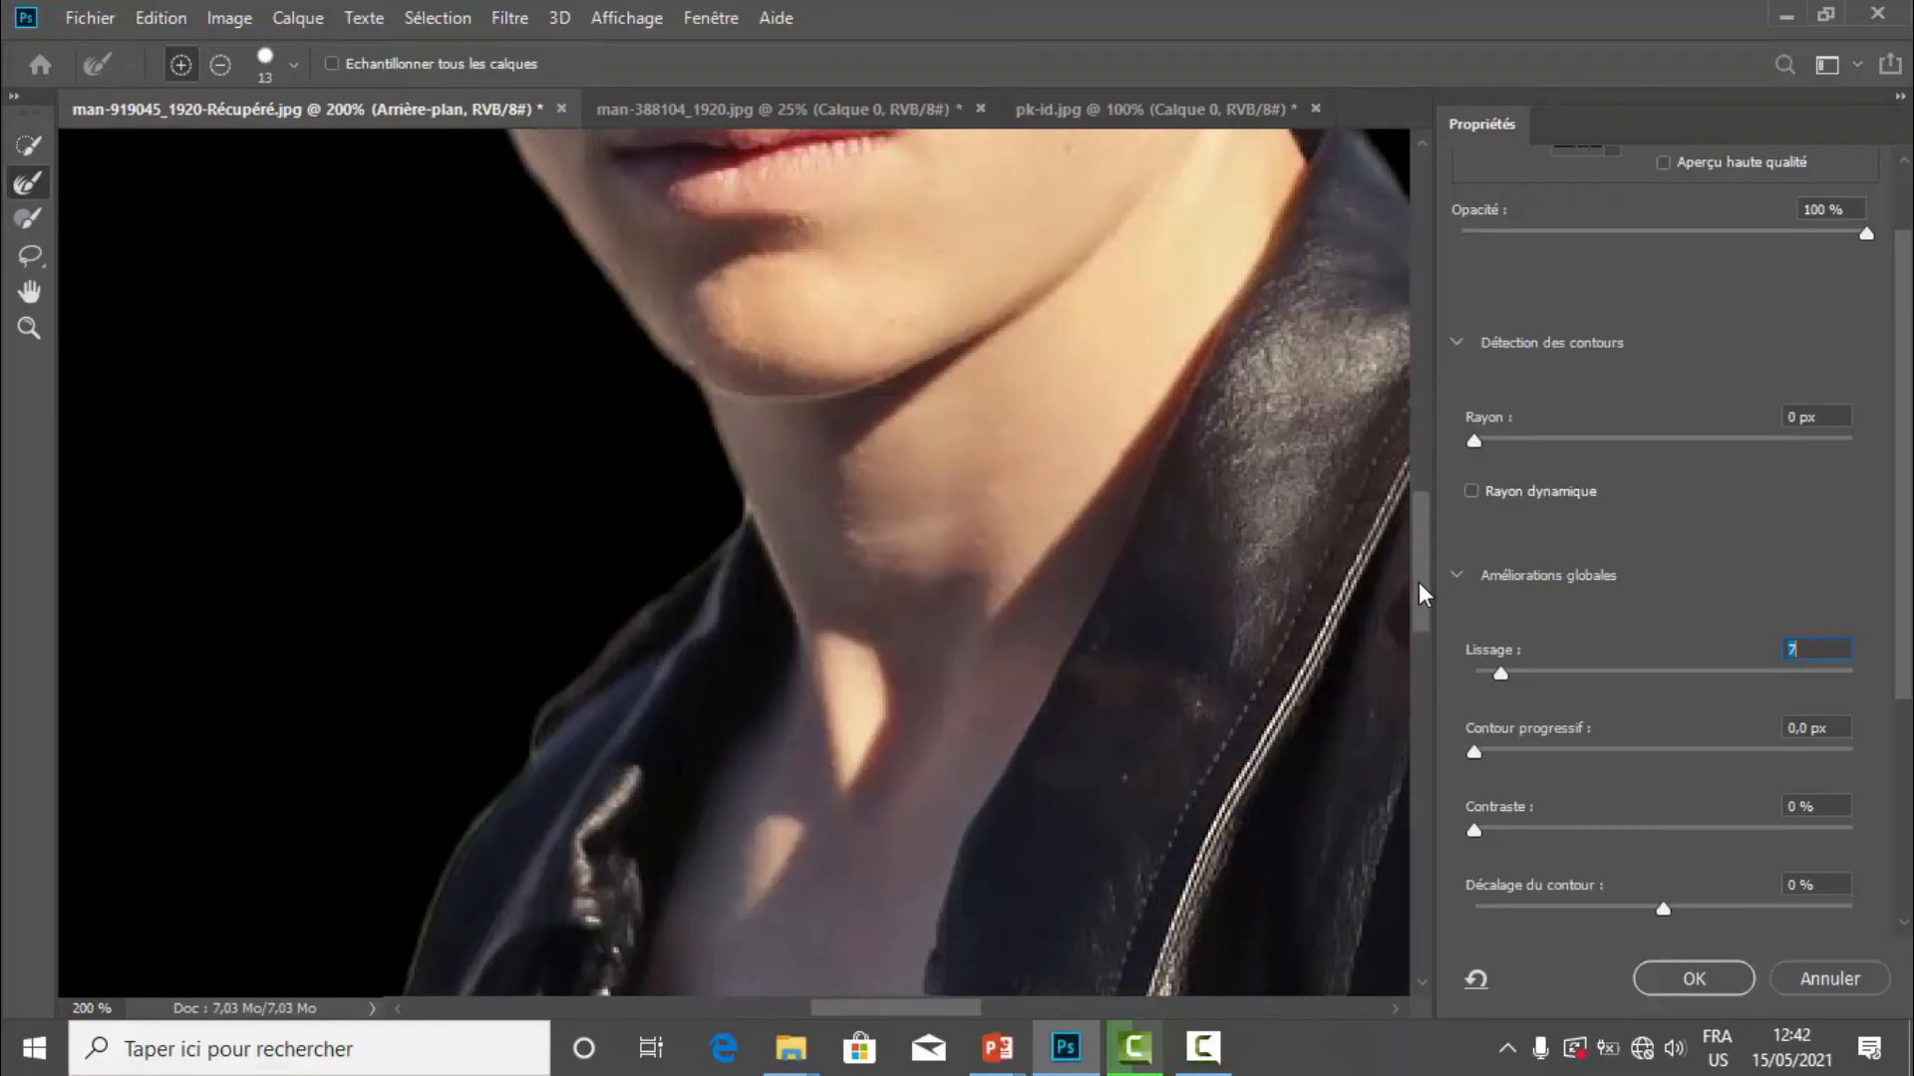
pyautogui.moveTo(1419, 584); pyautogui.dragTo(1417, 678)
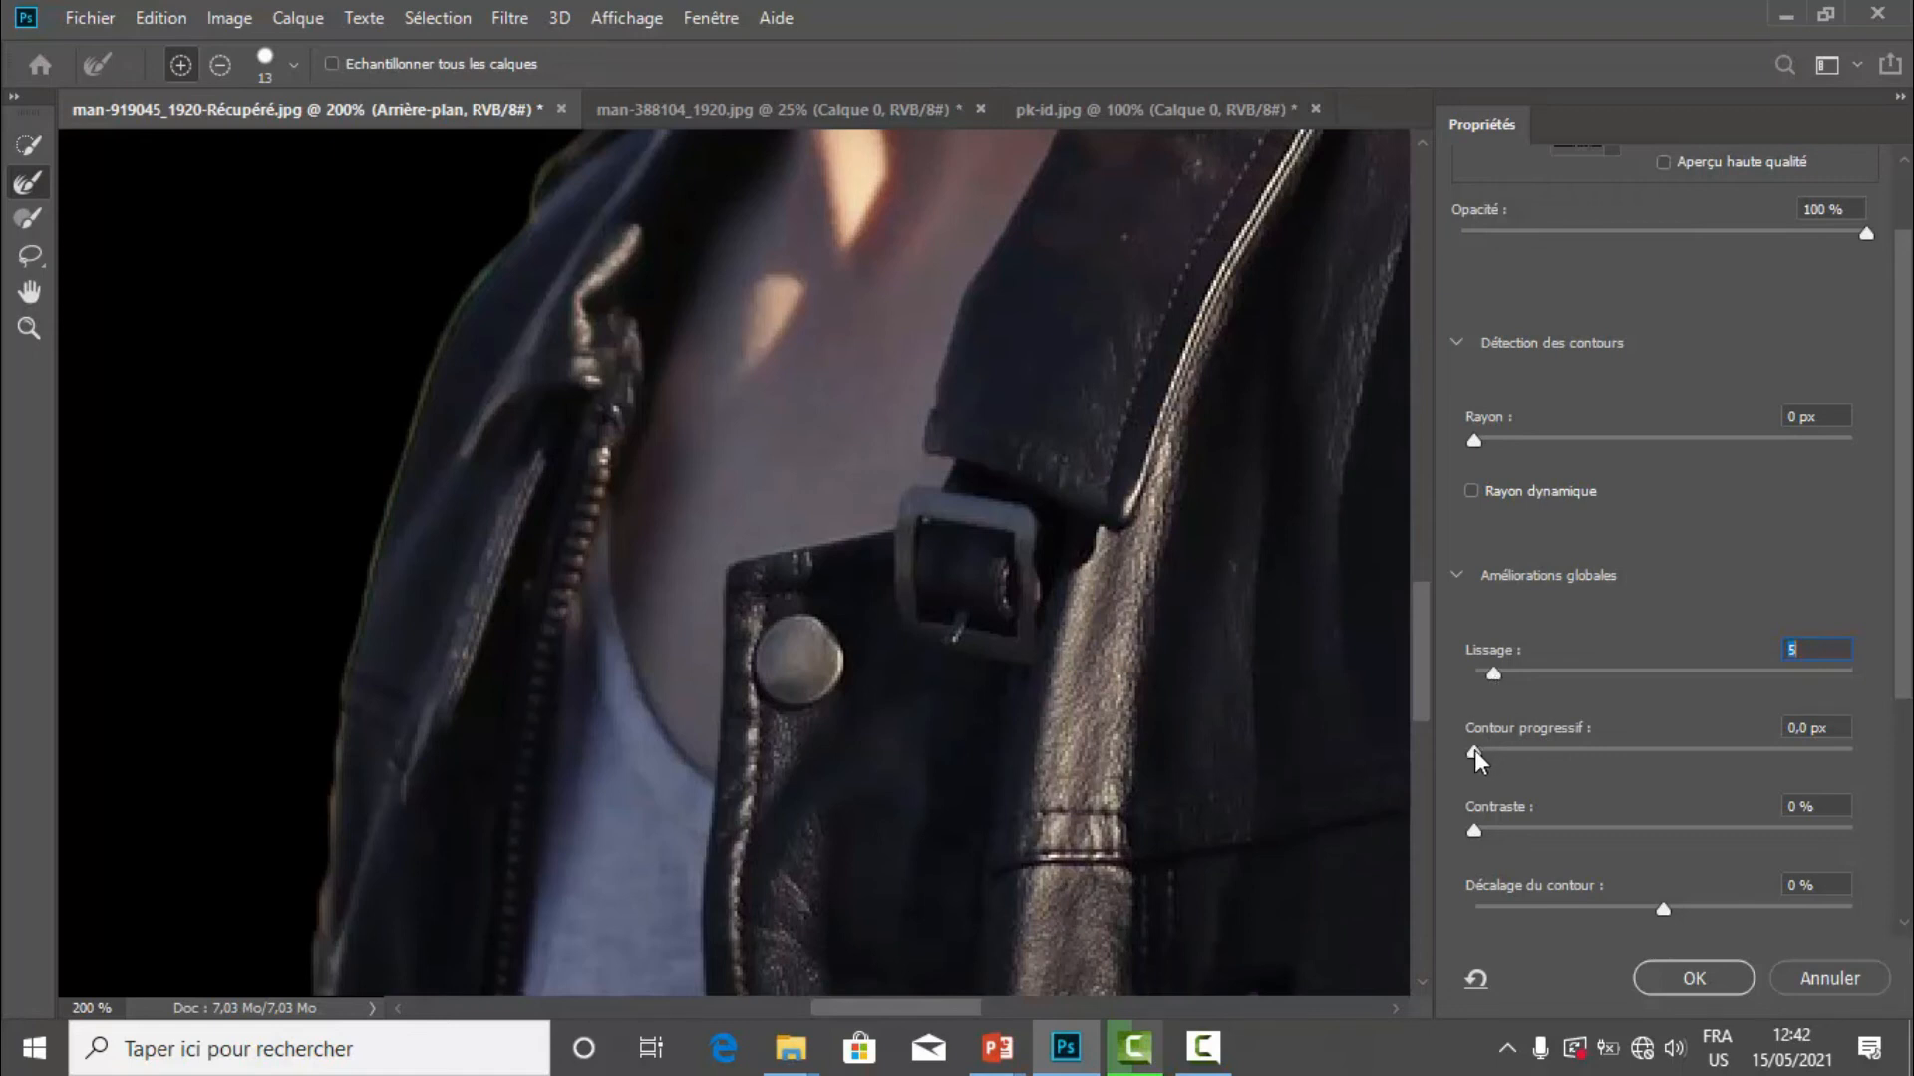
# Set Contour progressif to 1,6 px and Décalage du contour to -10 %, and check the edge around the ear
pyautogui.moveTo(1479, 751); pyautogui.dragTo(1503, 754)
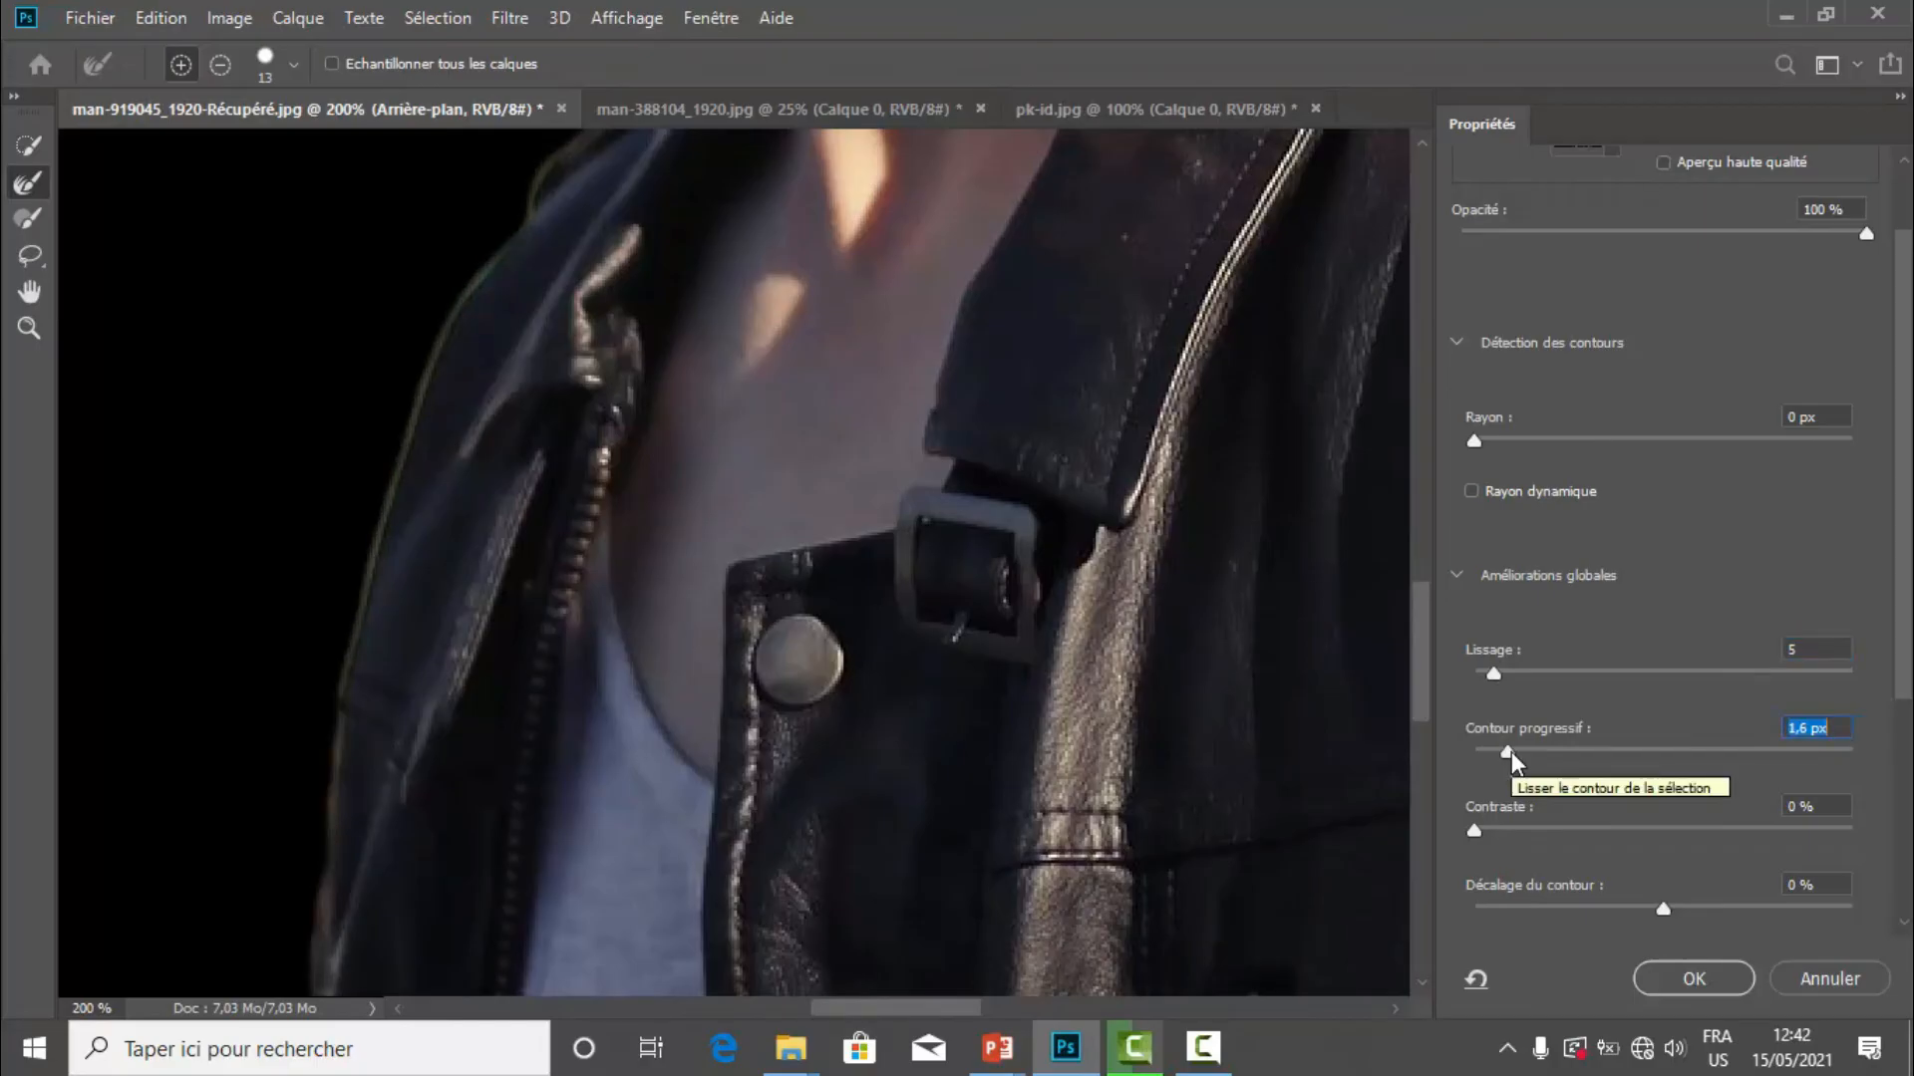
pyautogui.scroll(-2, 1659, 807)
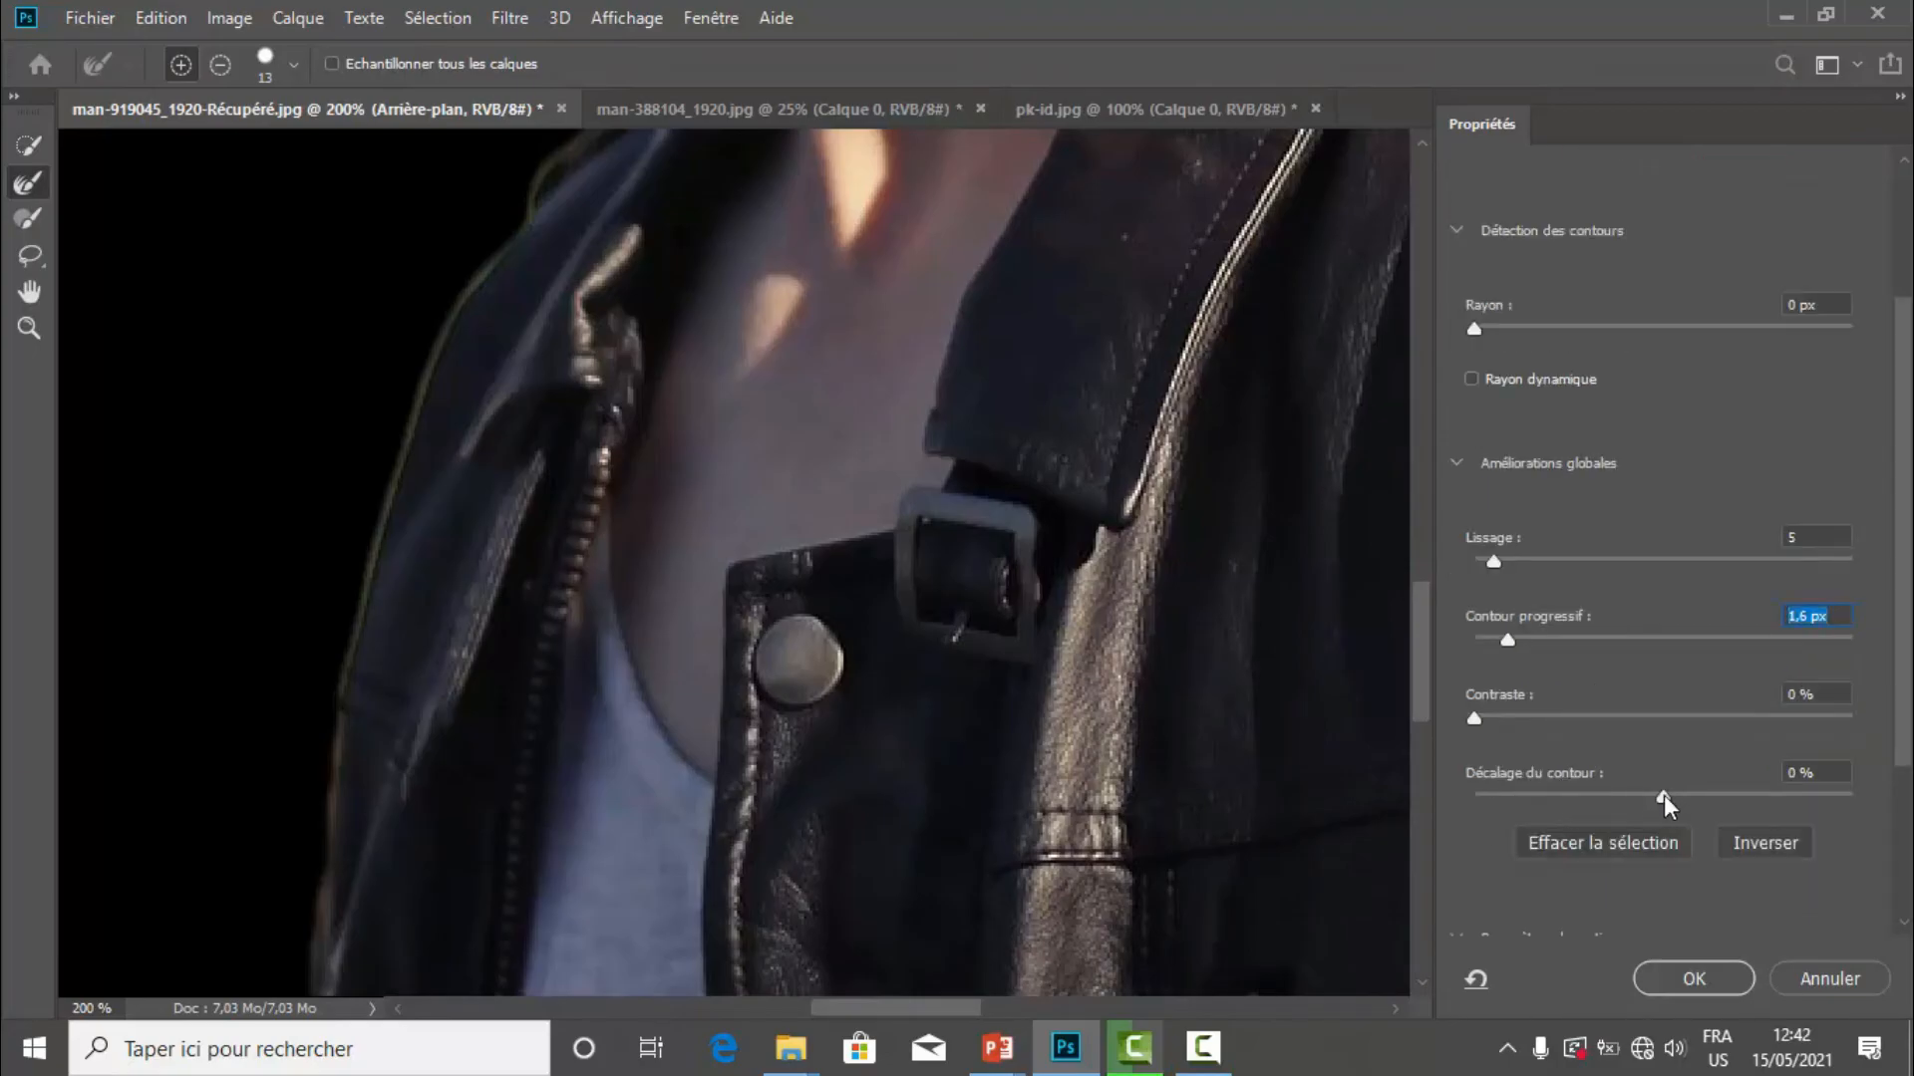
pyautogui.moveTo(1664, 793); pyautogui.dragTo(1622, 804)
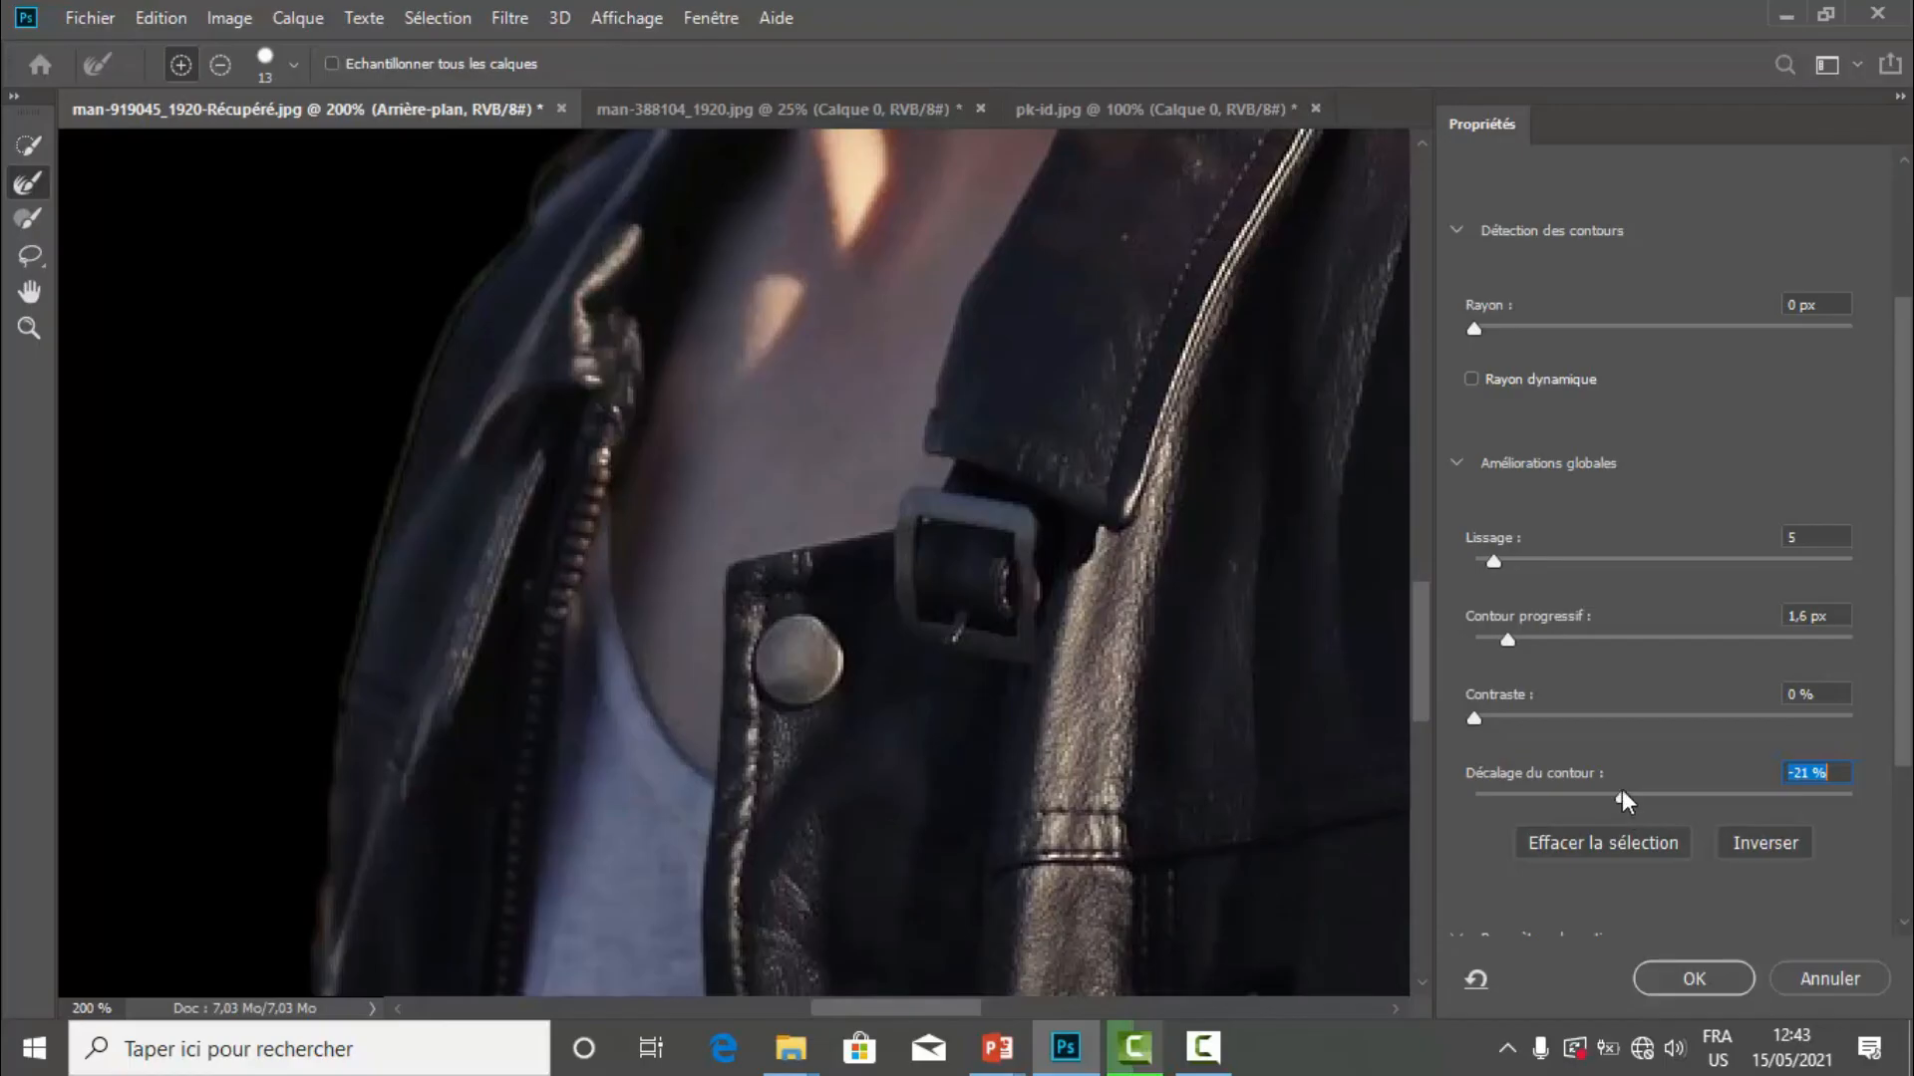
pyautogui.moveTo(1623, 792); pyautogui.dragTo(1643, 798)
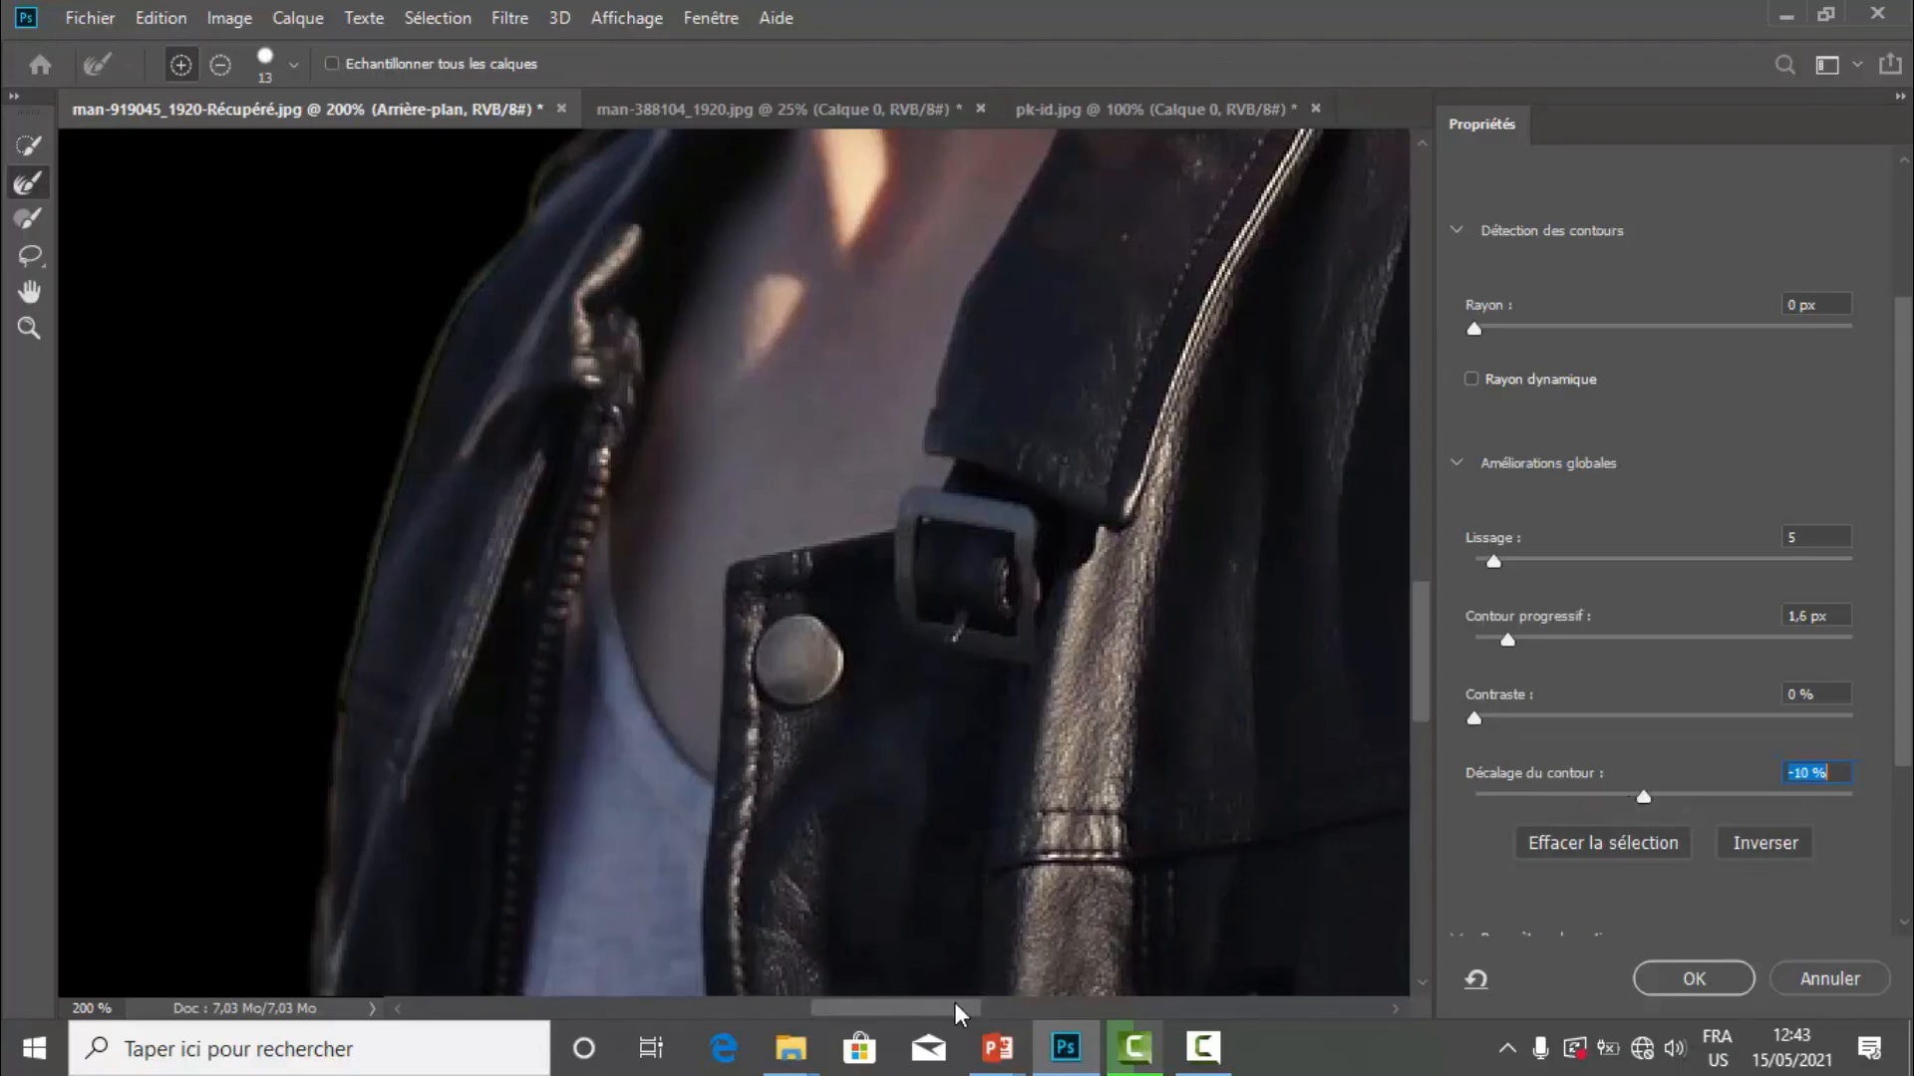
pyautogui.moveTo(955, 1002); pyautogui.dragTo(1070, 993)
pyautogui.moveTo(1421, 670); pyautogui.dragTo(1438, 458)
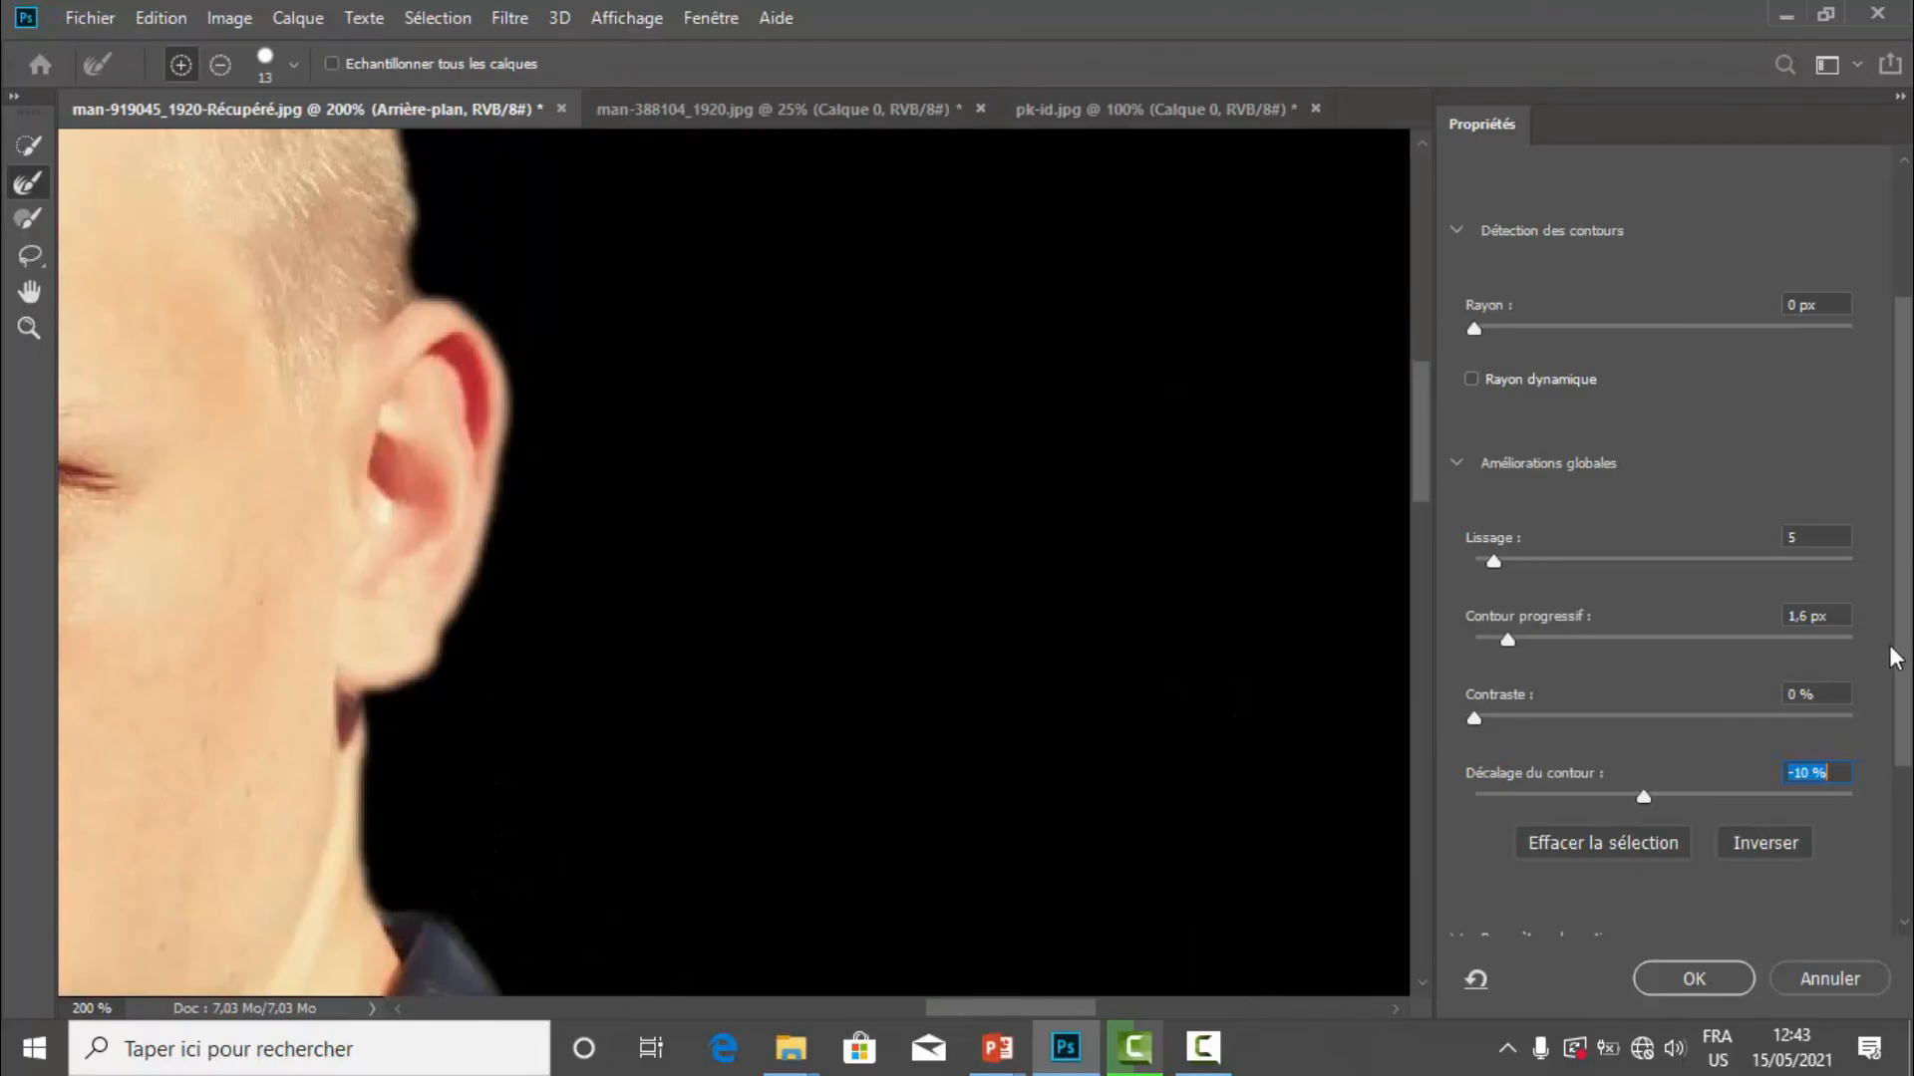
# Set the refined selection's output to Nouveau calque and apply the Select and Mask settings
pyautogui.moveTo(1900, 688); pyautogui.dragTo(1896, 912)
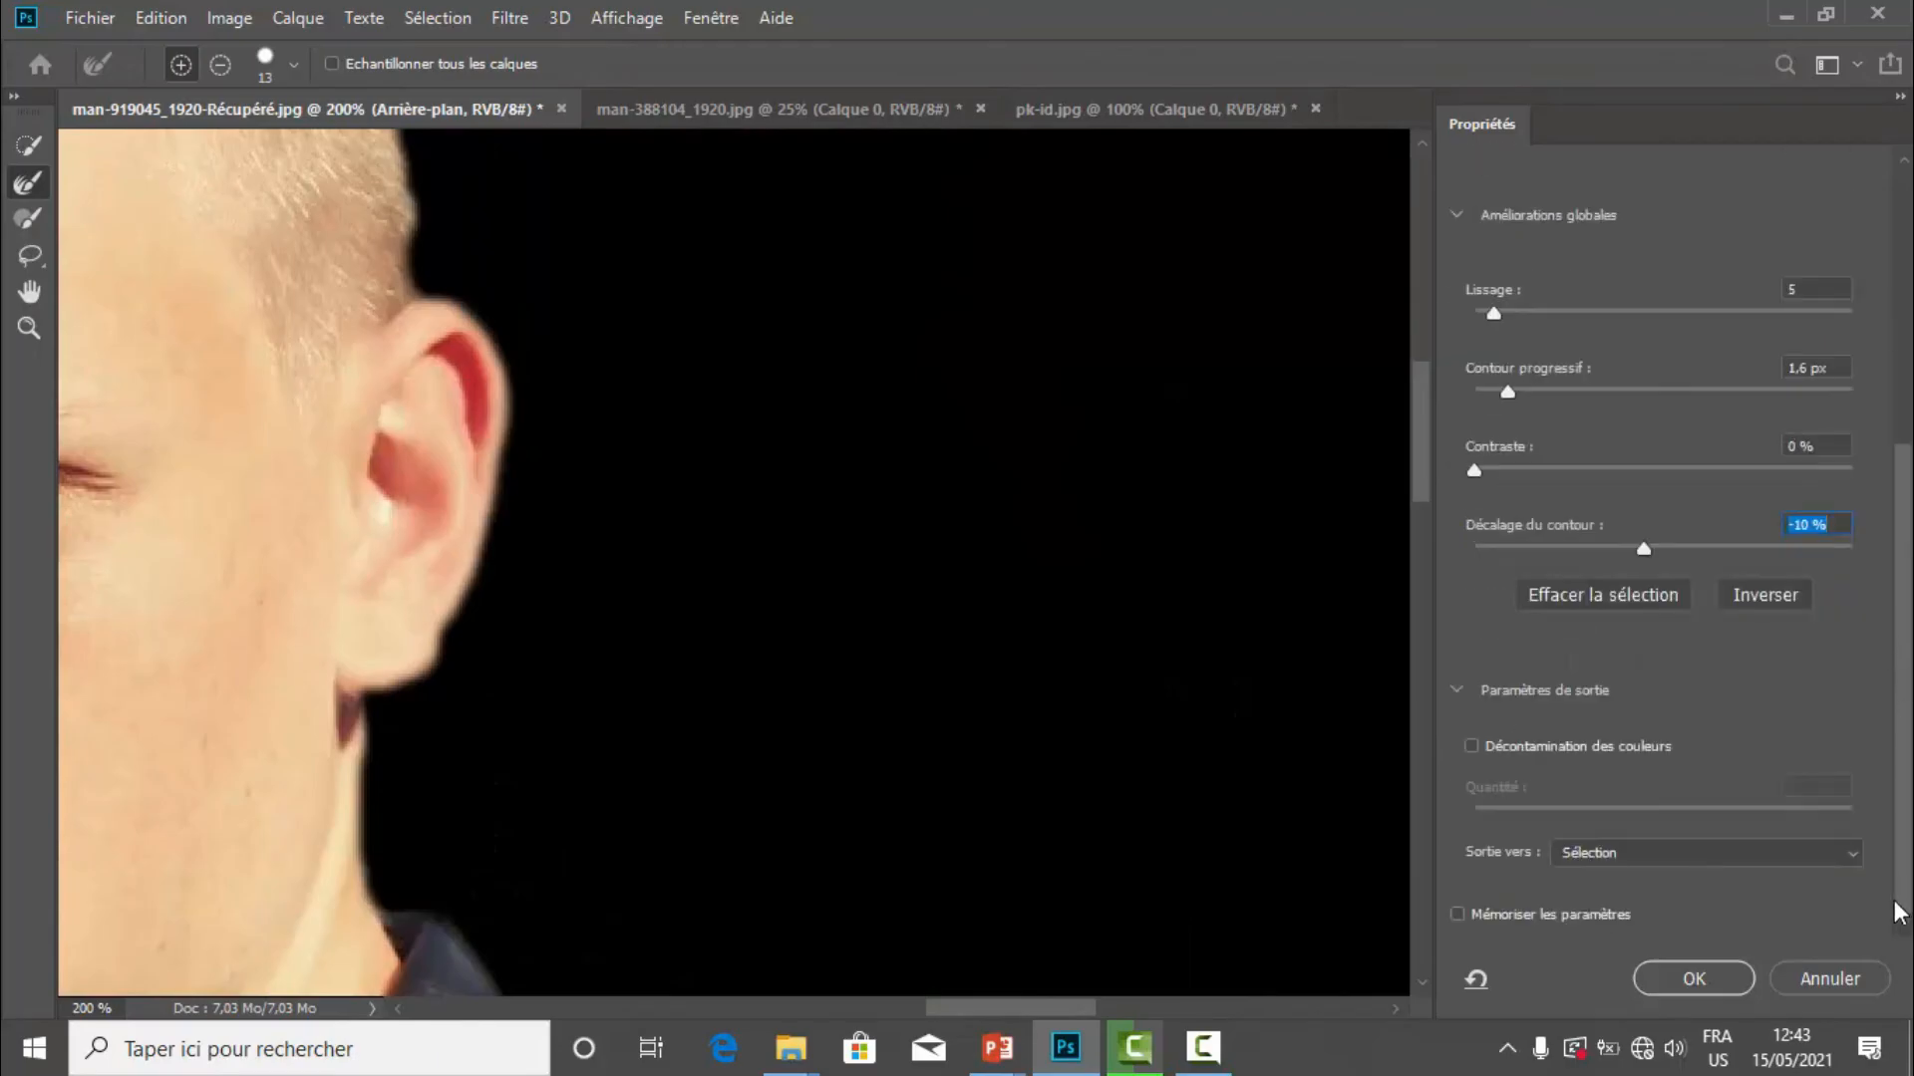
pyautogui.click(1585, 853)
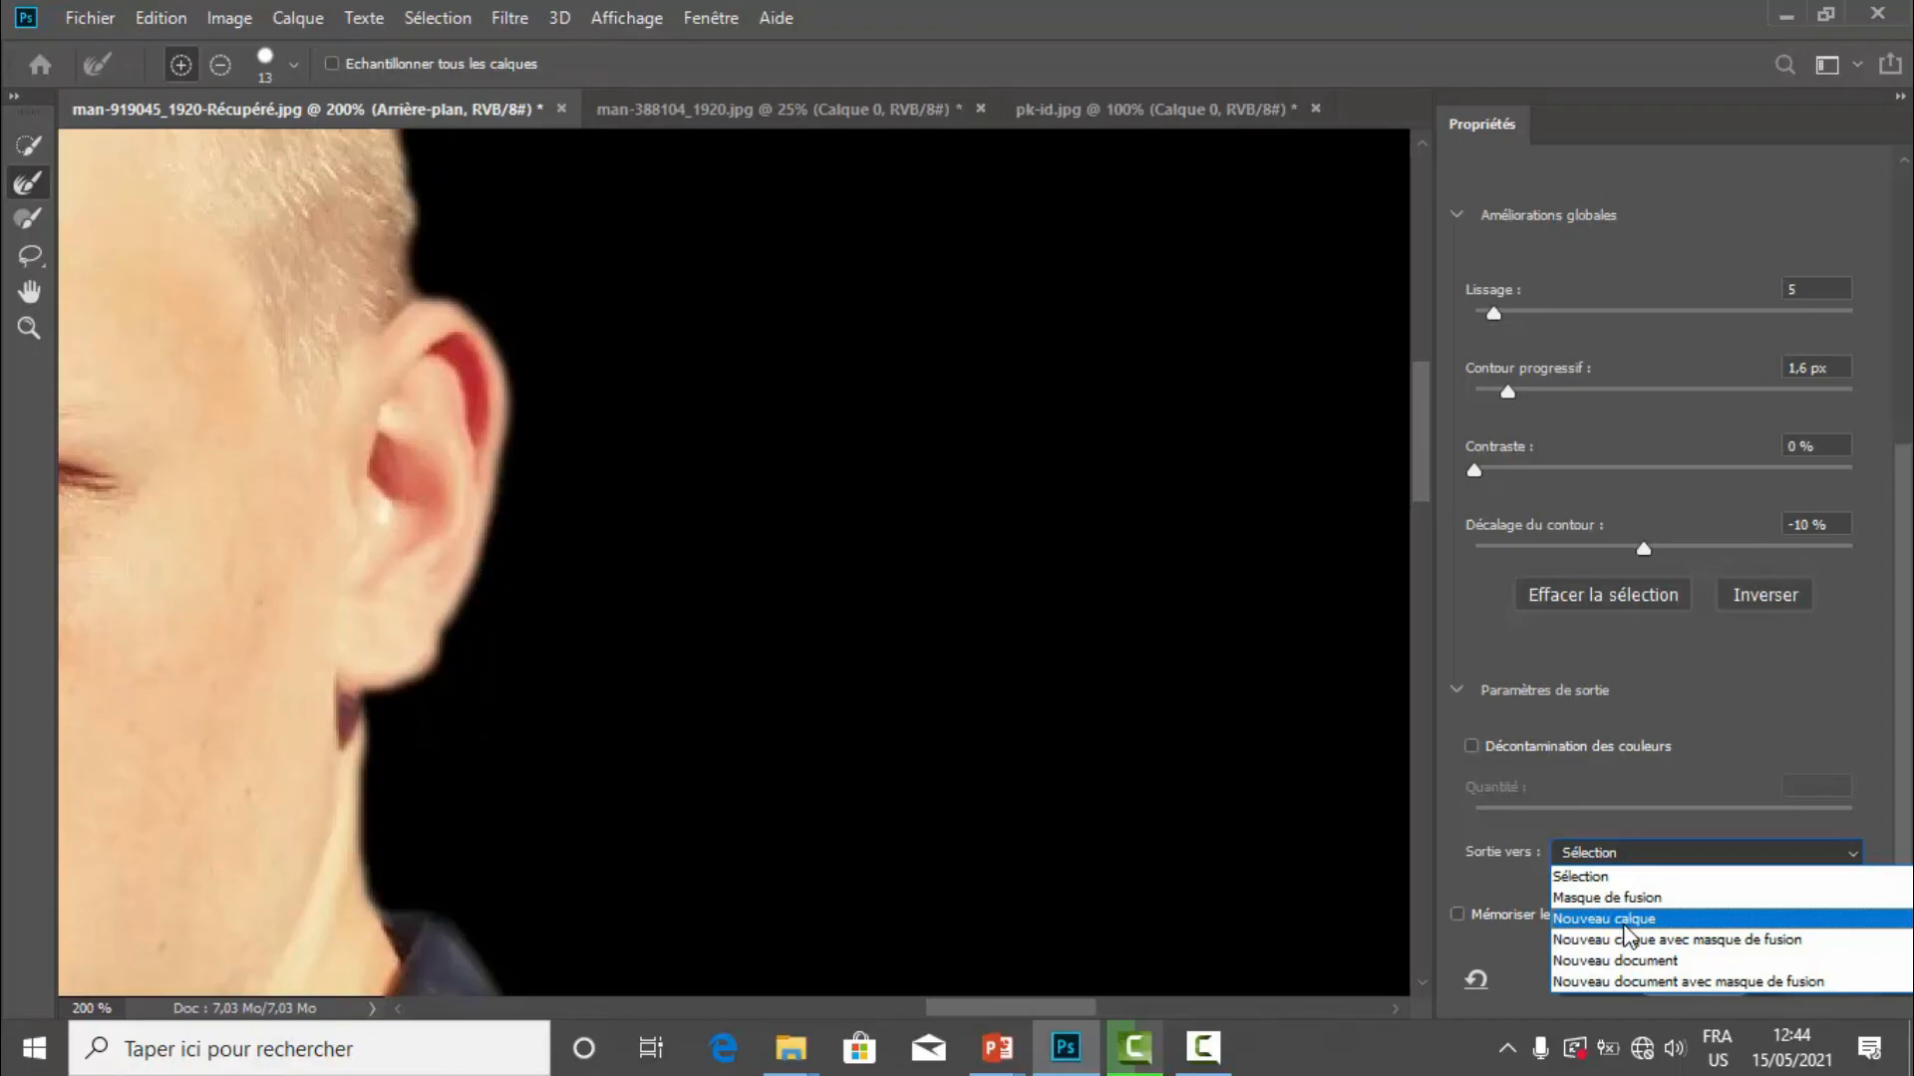
pyautogui.click(1627, 919)
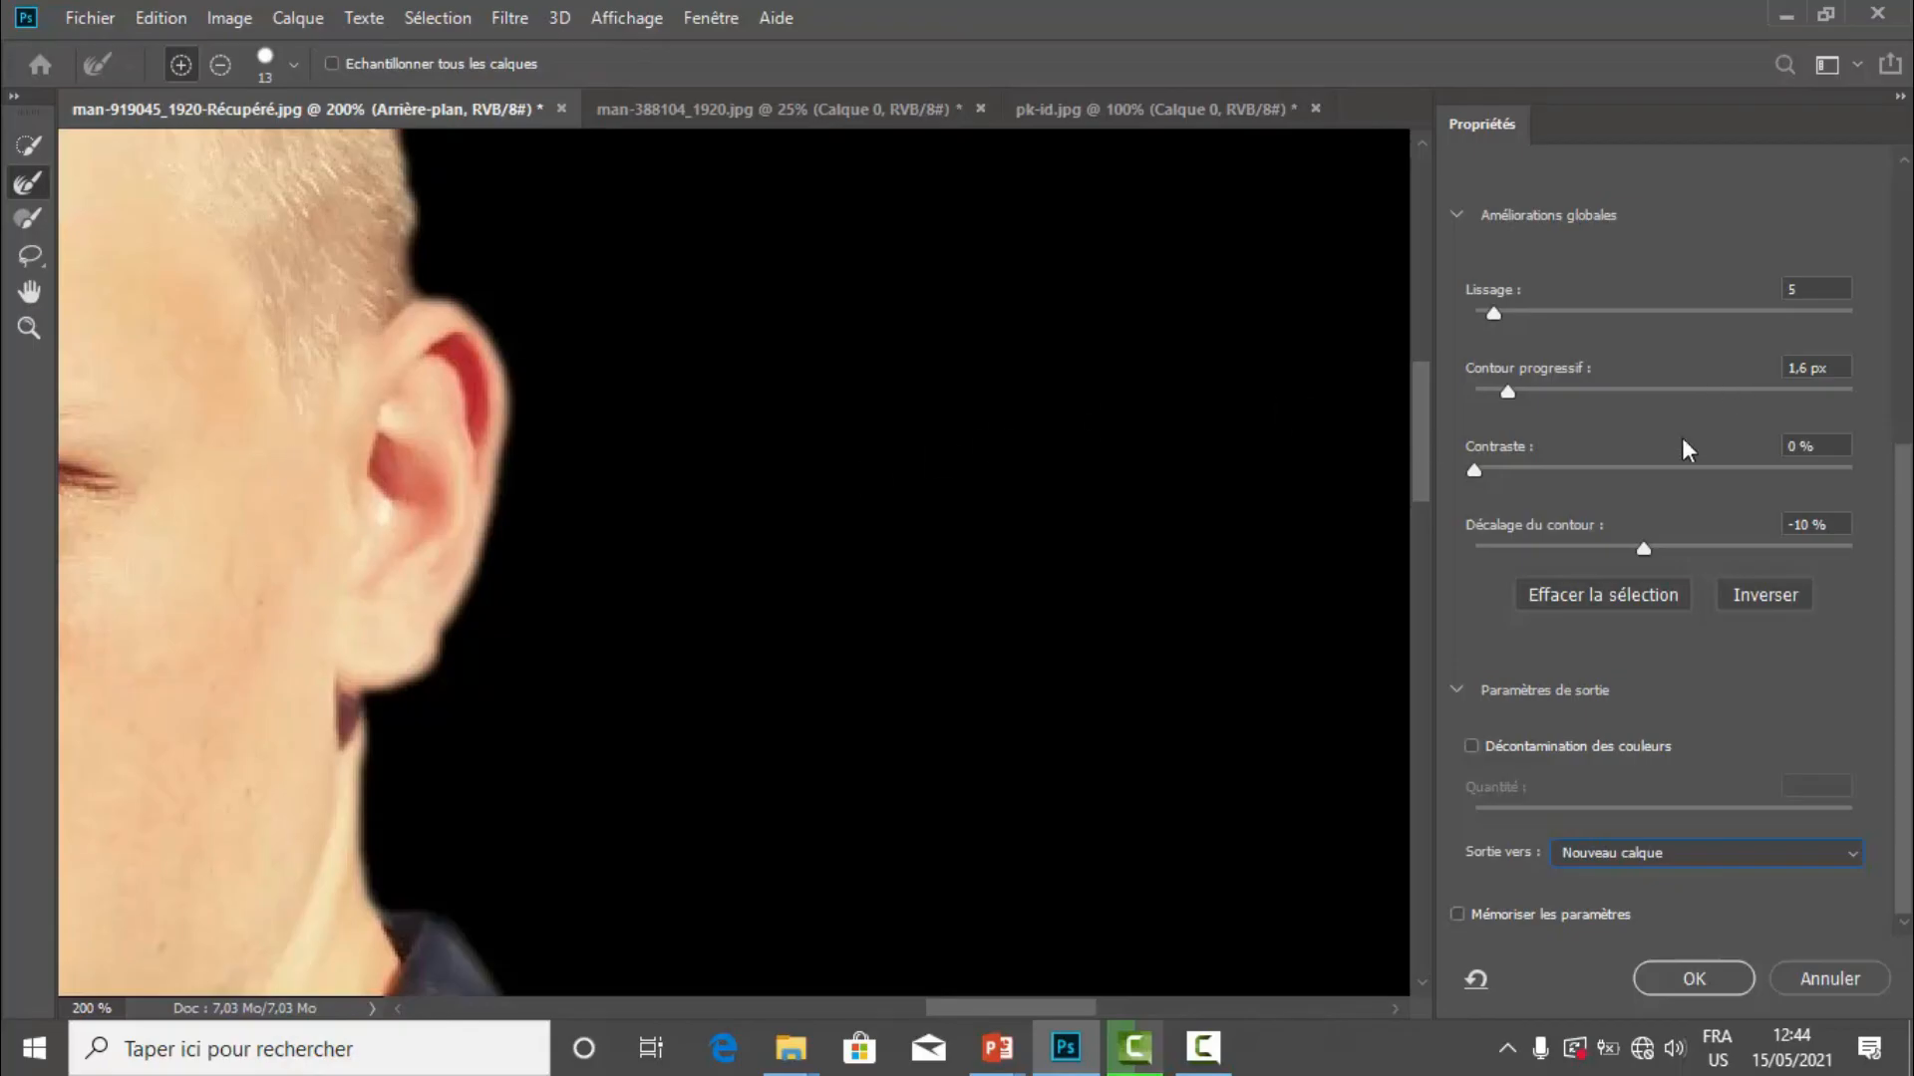
pyautogui.click(1661, 977)
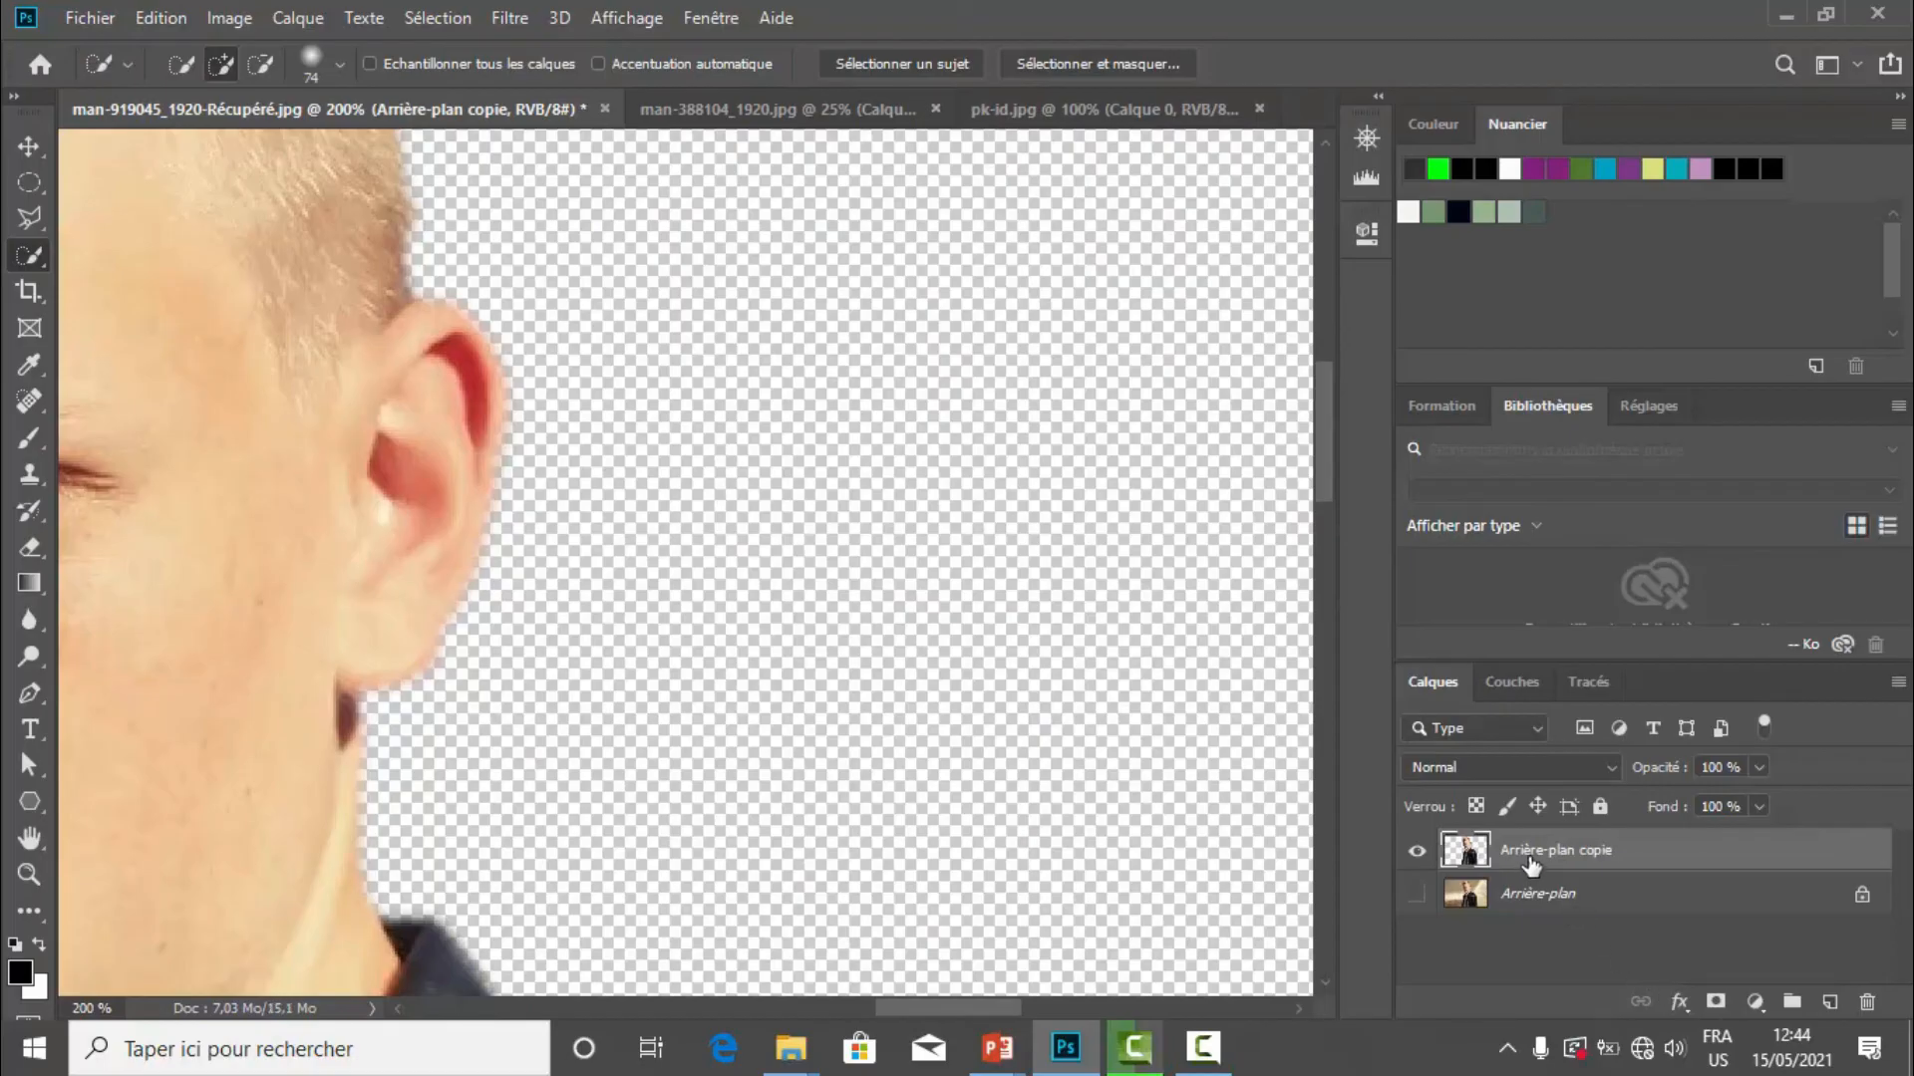
# Compare the cutout with the original photo by showing the Arrière-plan layer and hiding it again, with the whole image in view
pyautogui.hotkey('ctrl', '-')
pyautogui.hotkey('ctrl', '-')
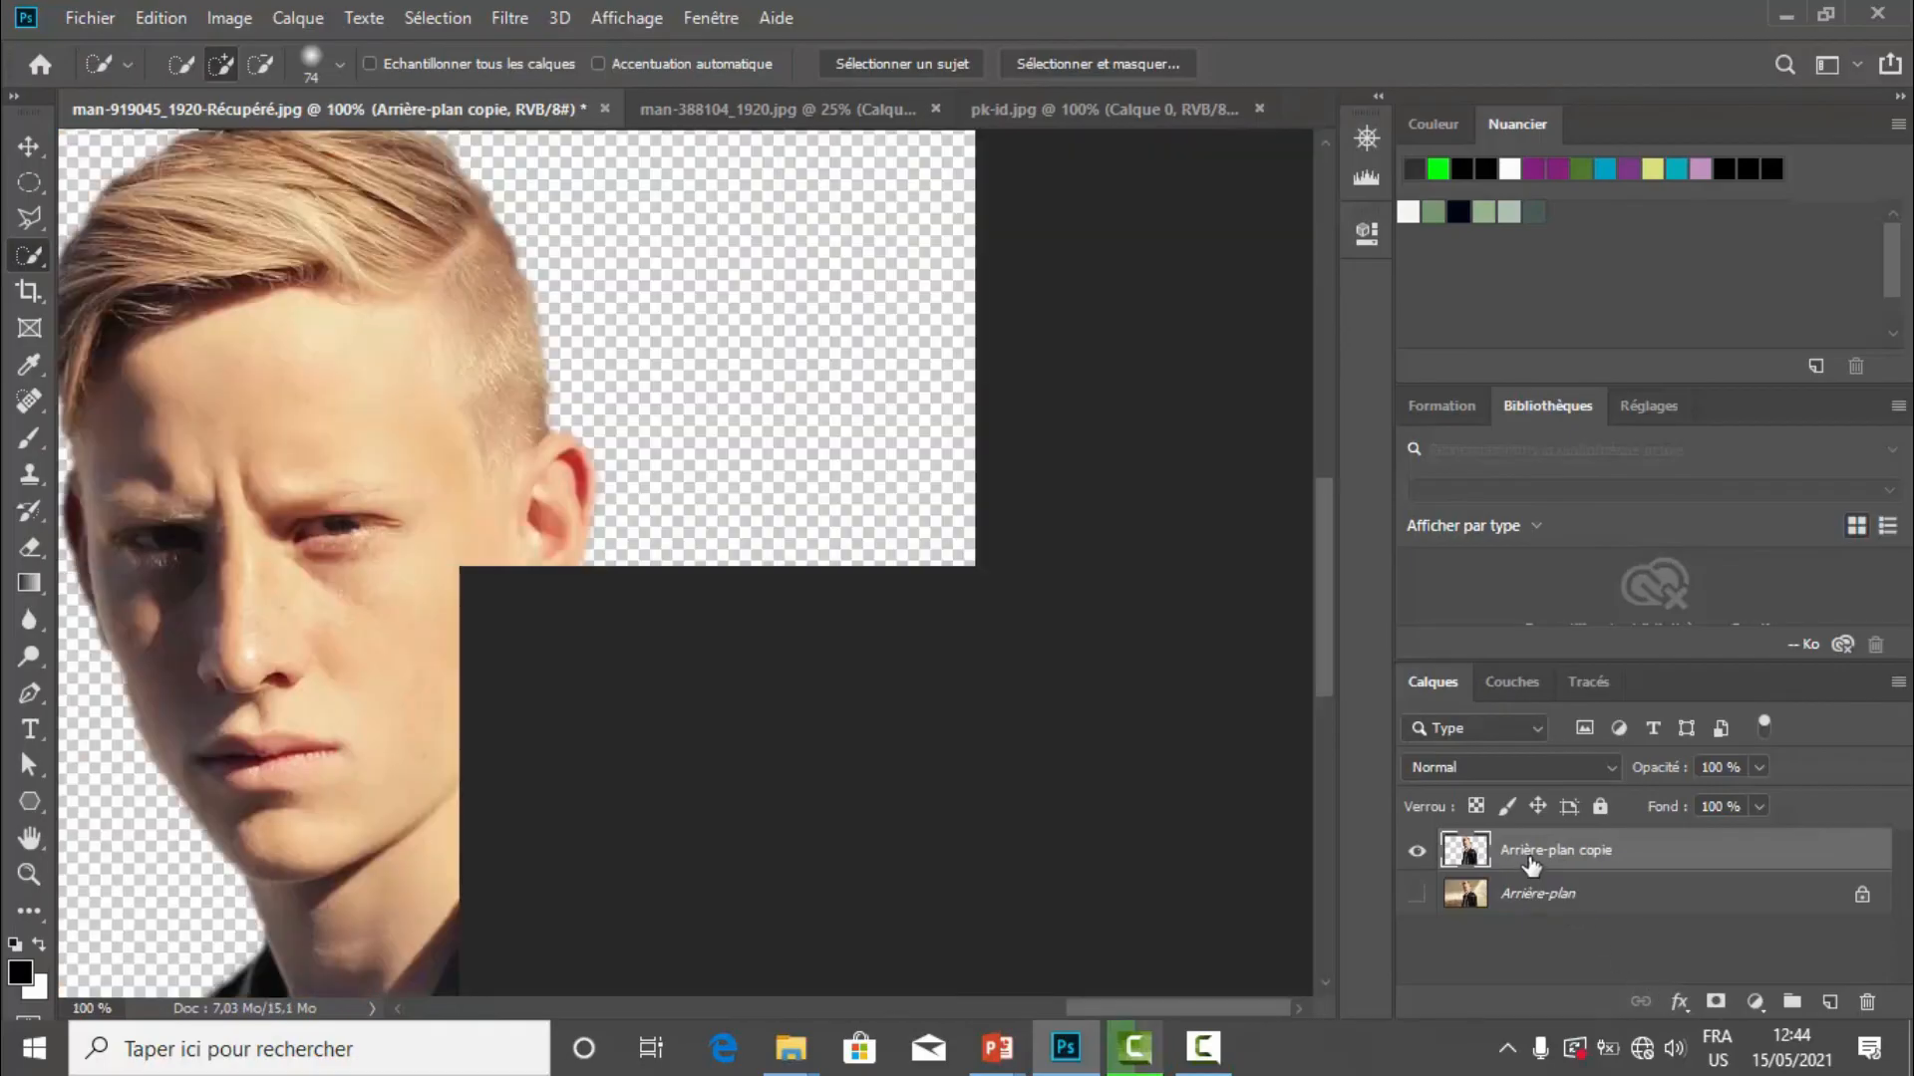
pyautogui.hotkey('ctrl', '-')
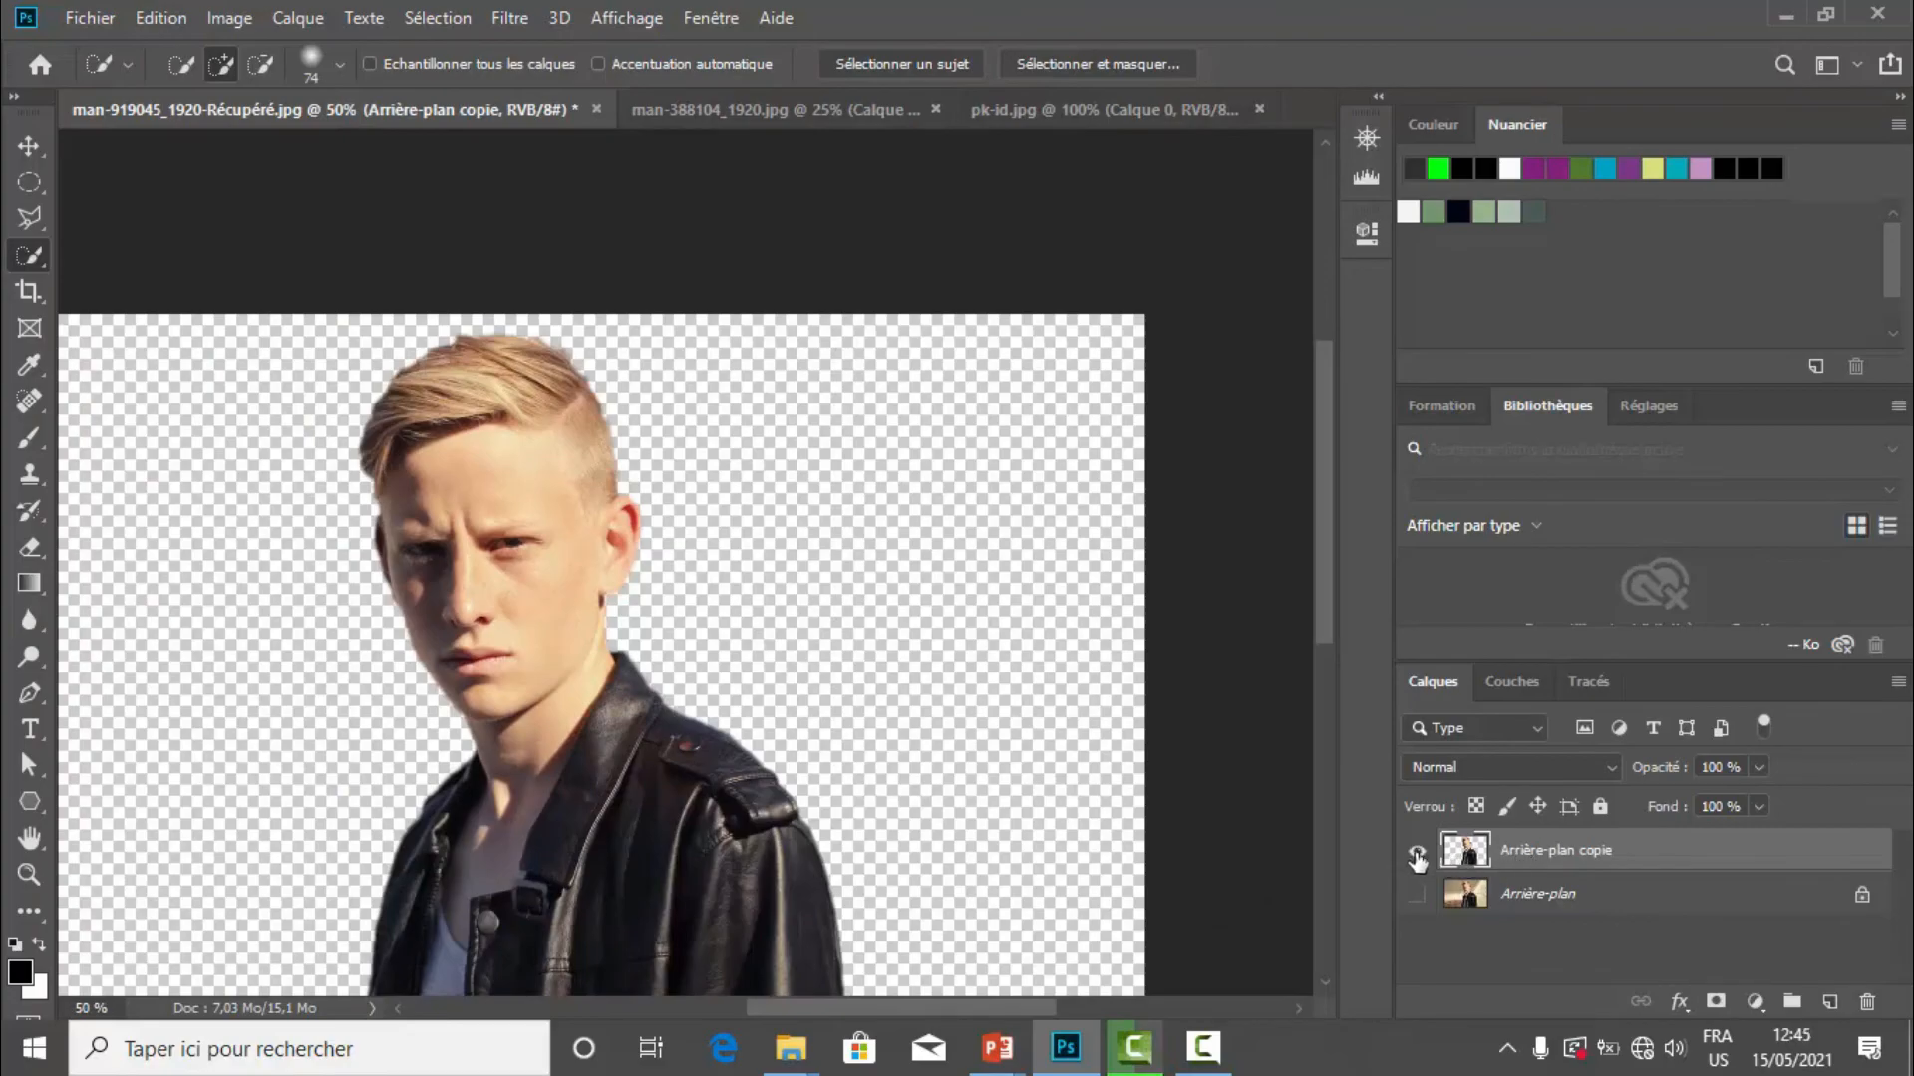
pyautogui.click(1420, 897)
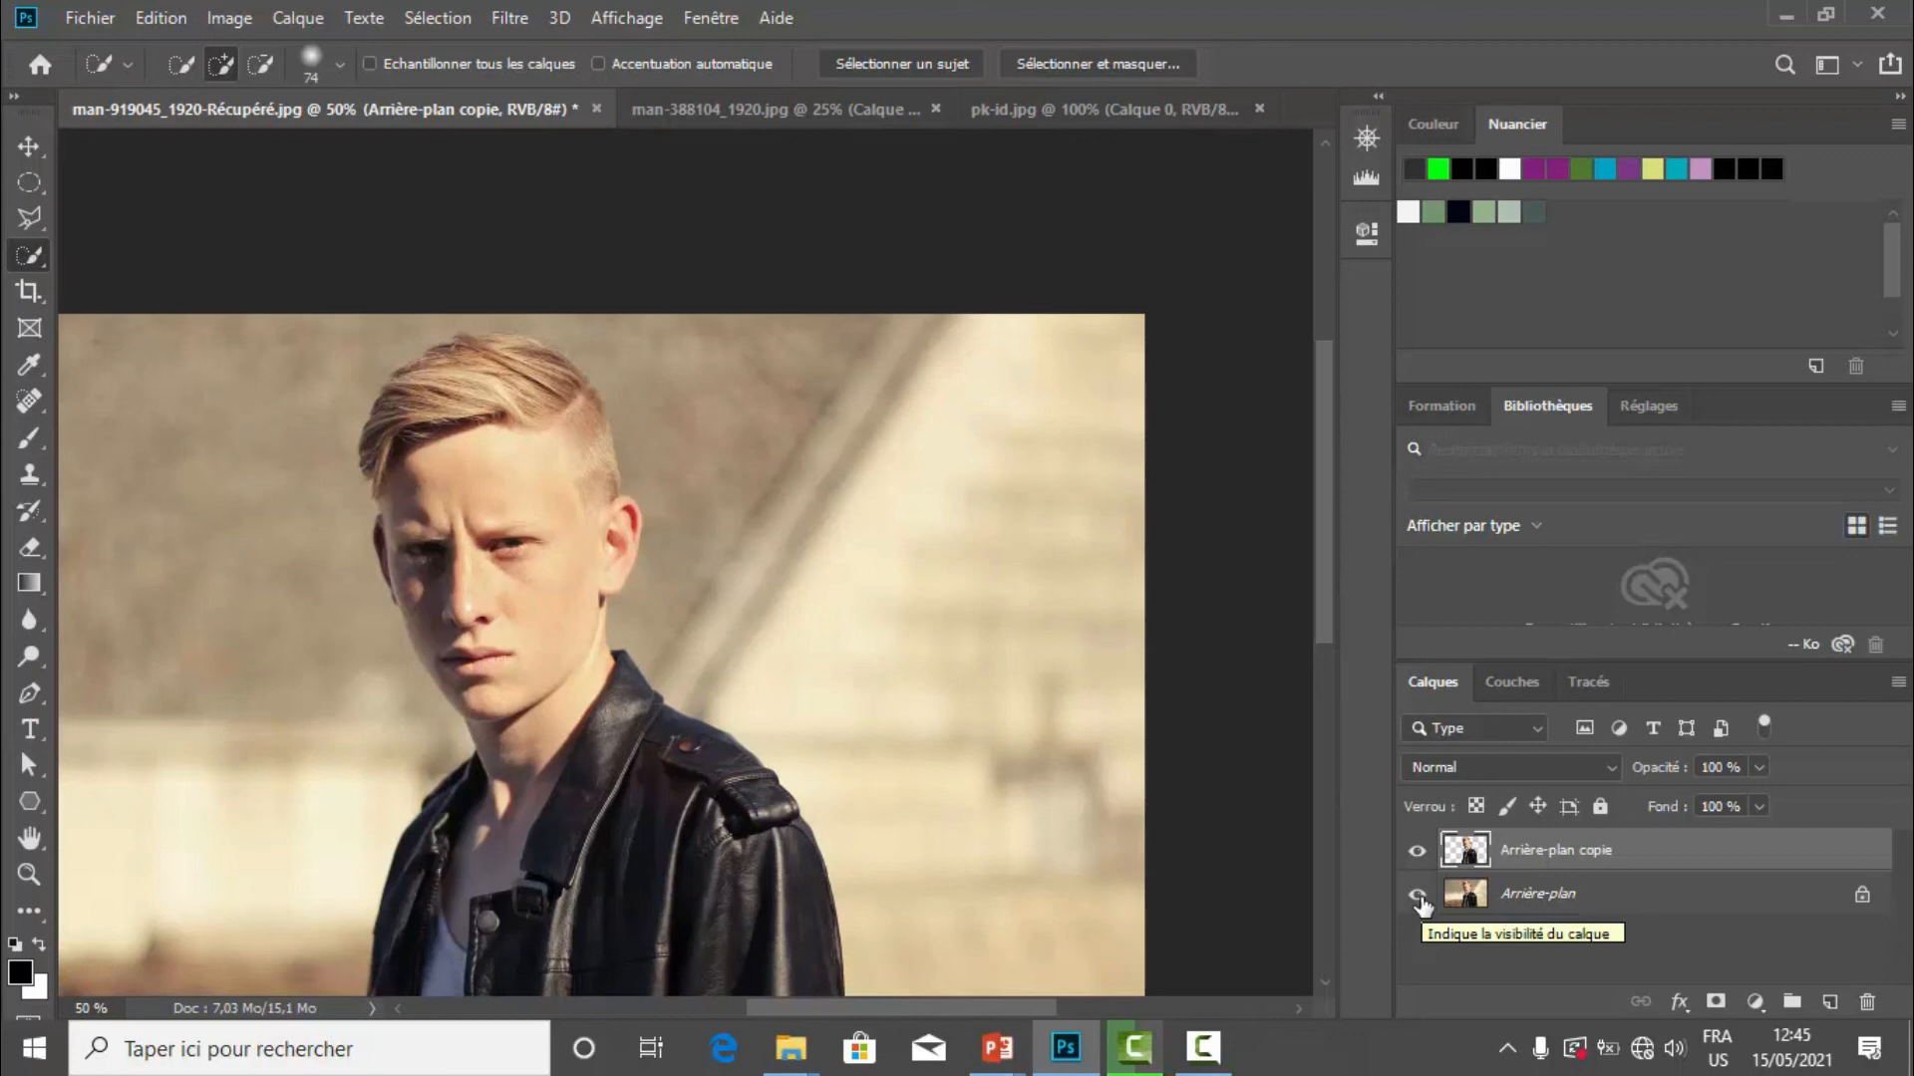
pyautogui.click(1418, 897)
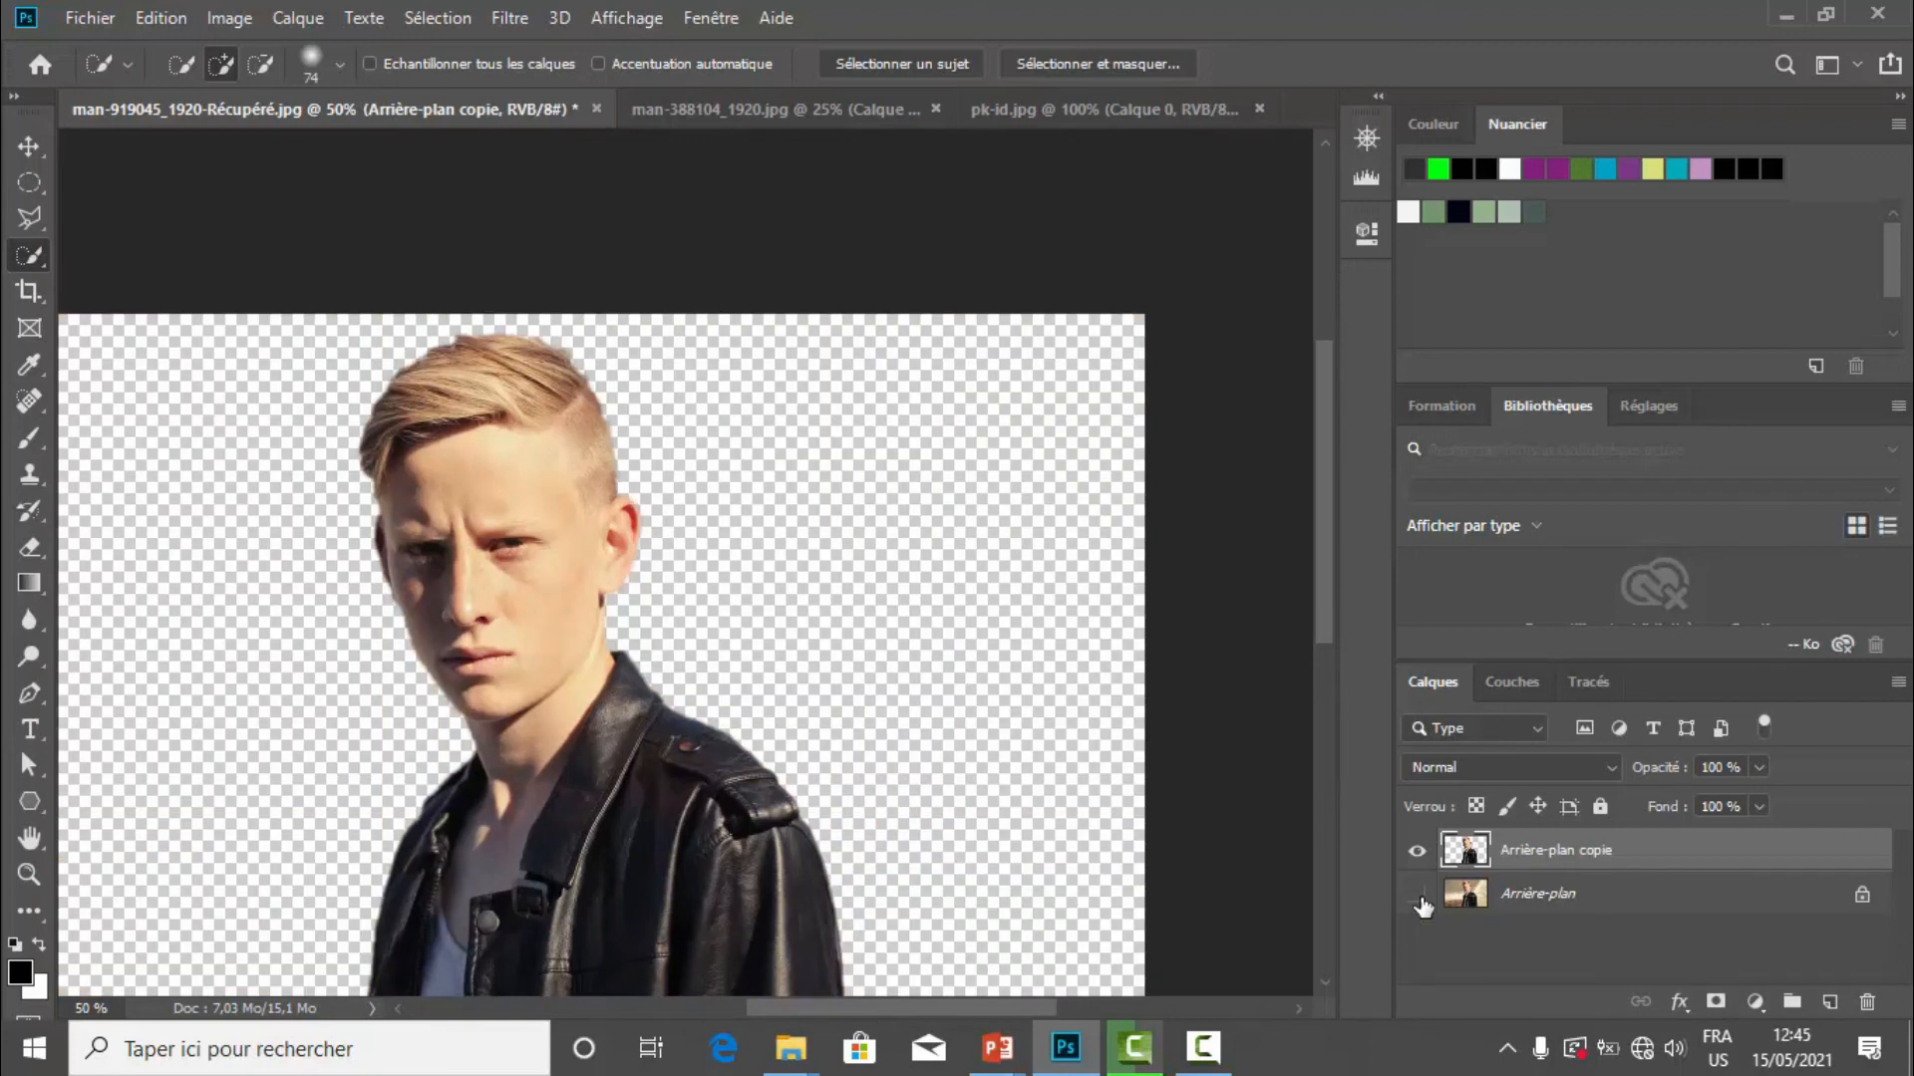
pyautogui.hotkey('ctrl', '-')
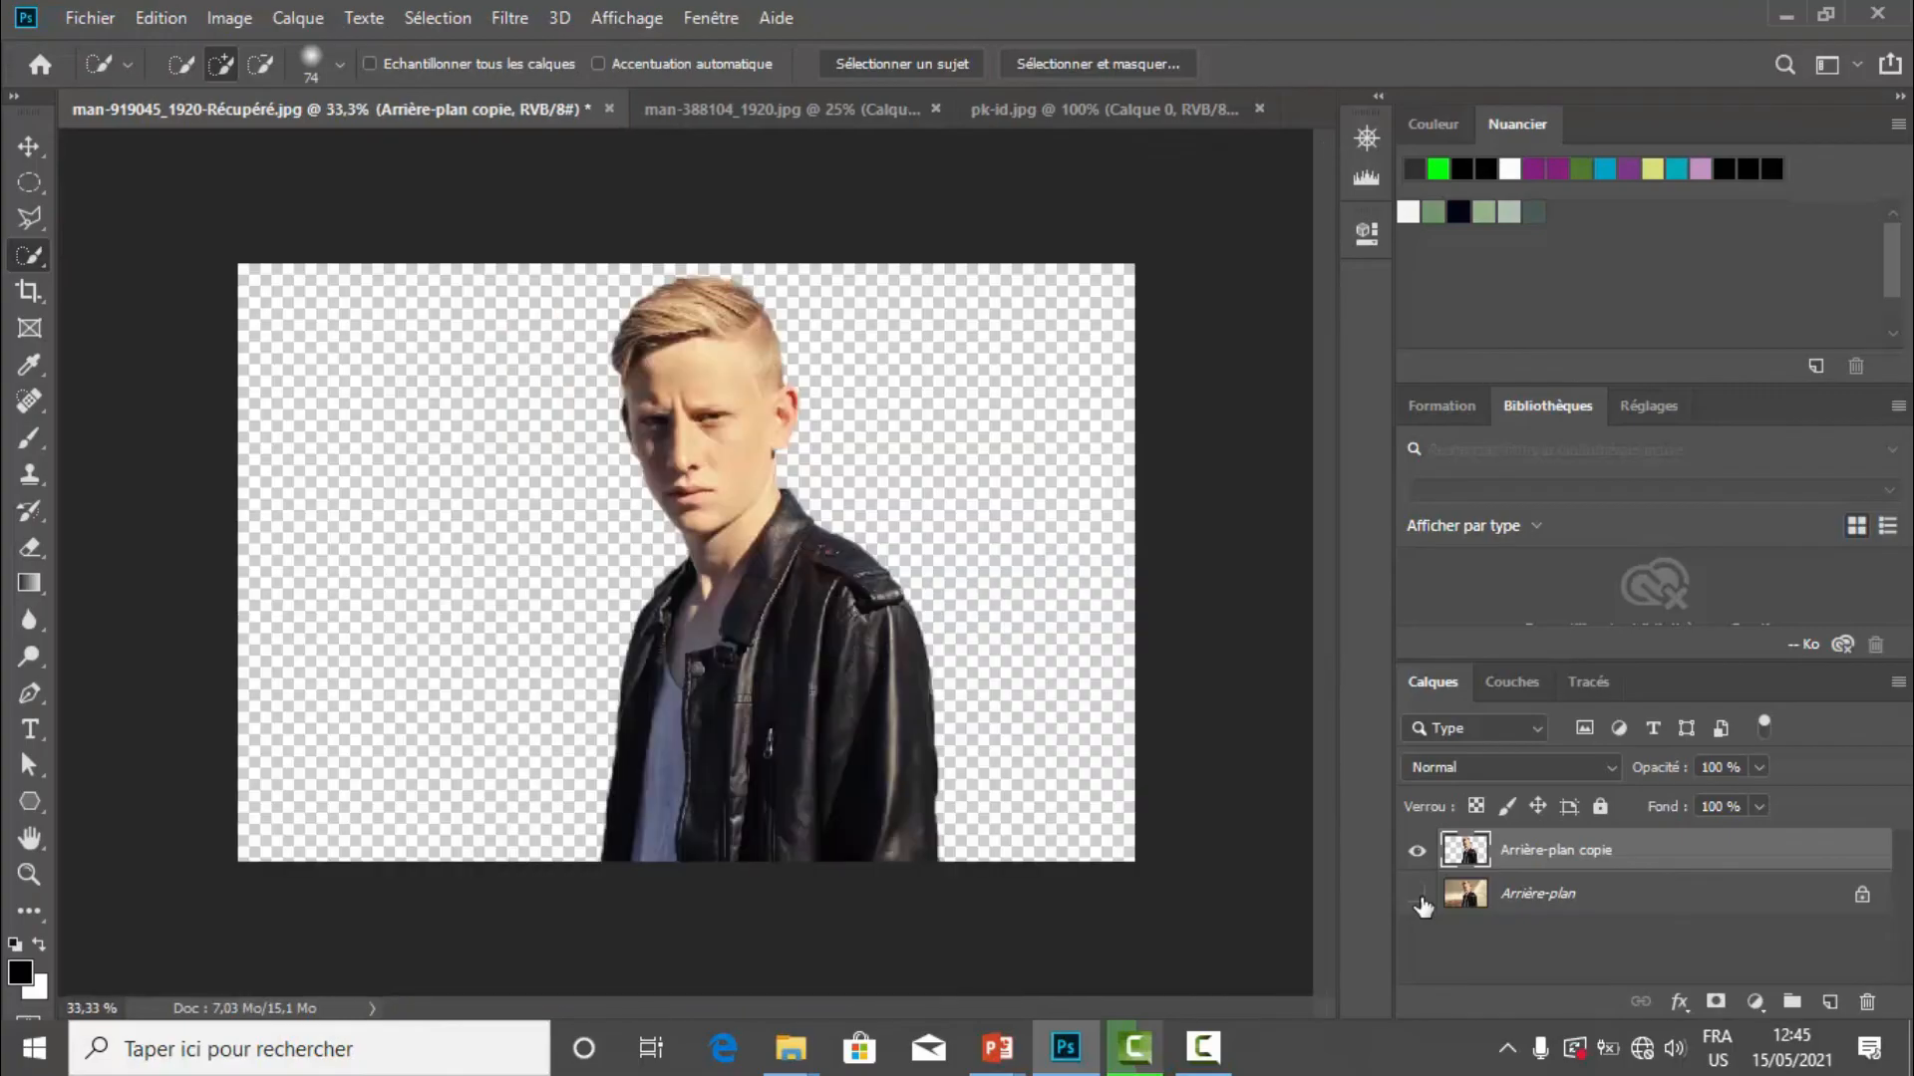